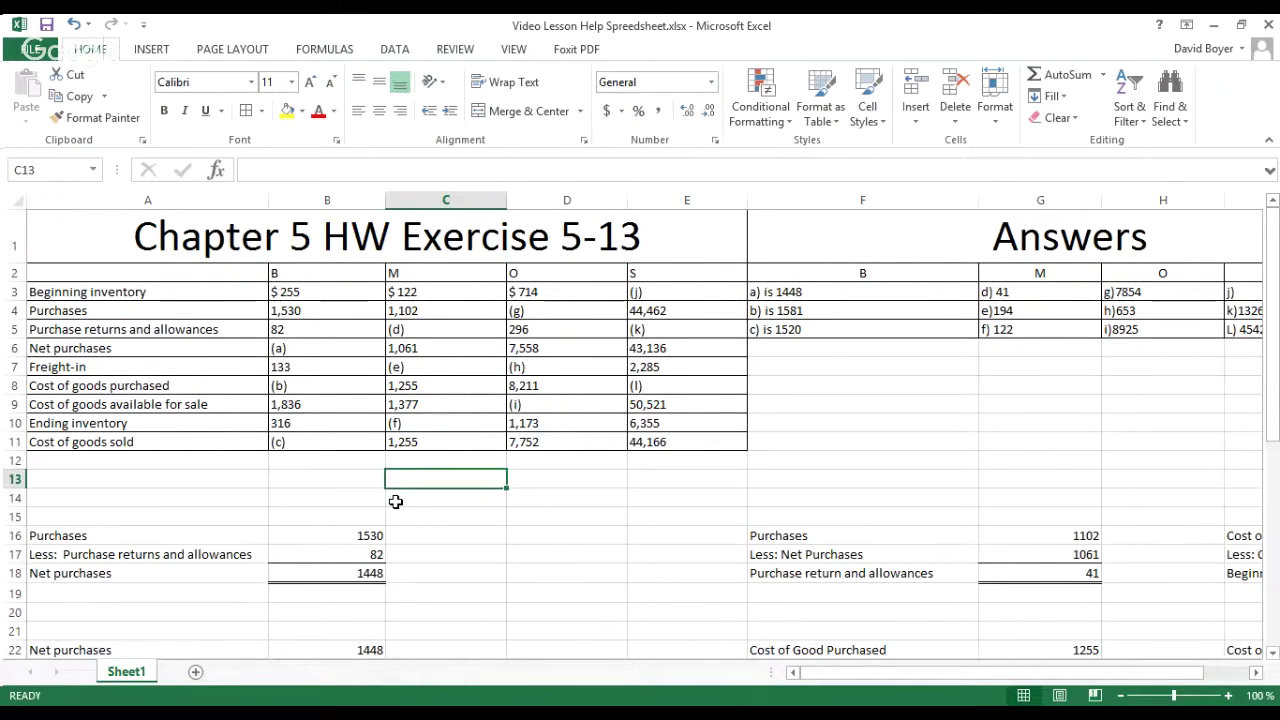
# Change the exercise table's title to "Chapter 5 HW 2 Exercise 5-13"
pyautogui.click(388, 246)
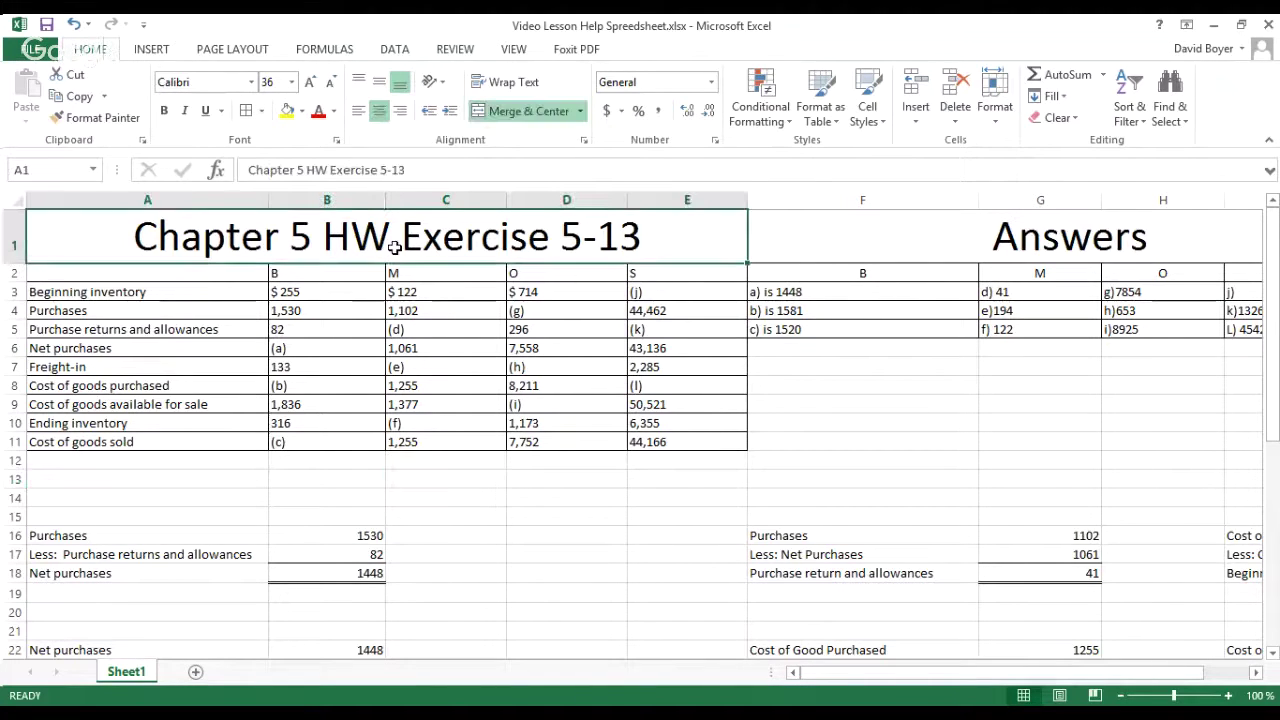
pyautogui.click(328, 170)
pyautogui.write('2')
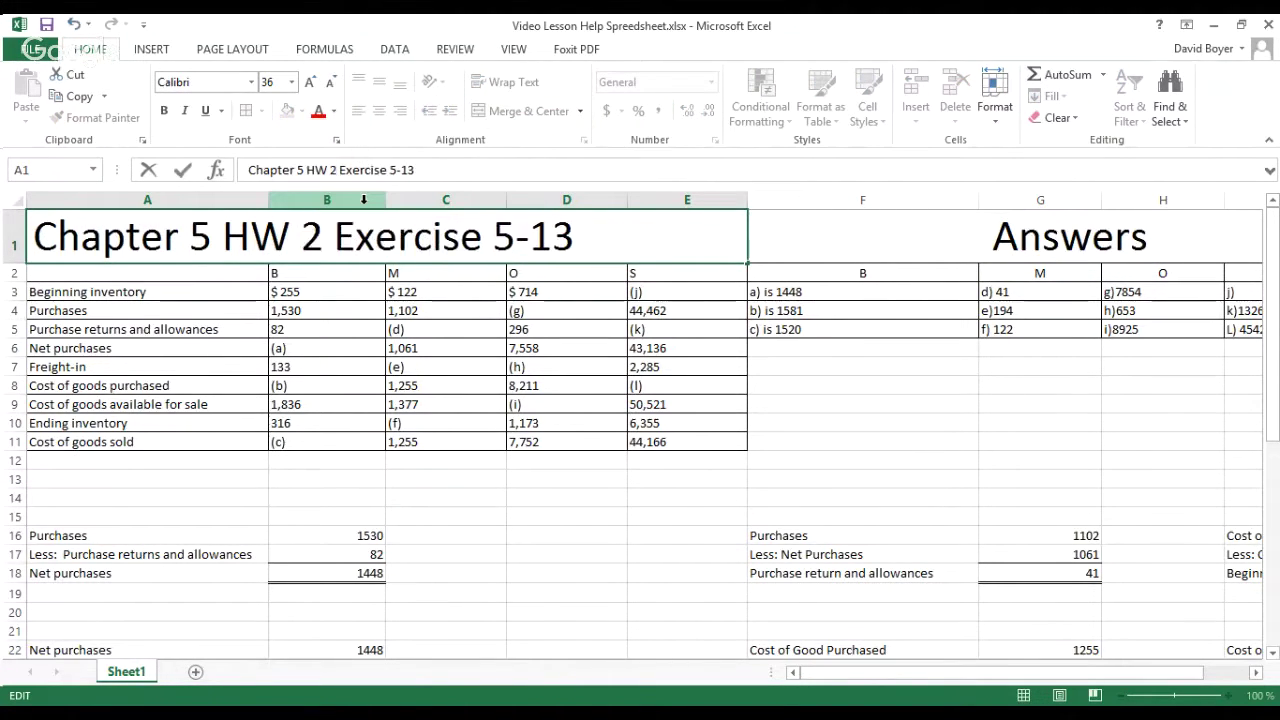
pyautogui.click(444, 474)
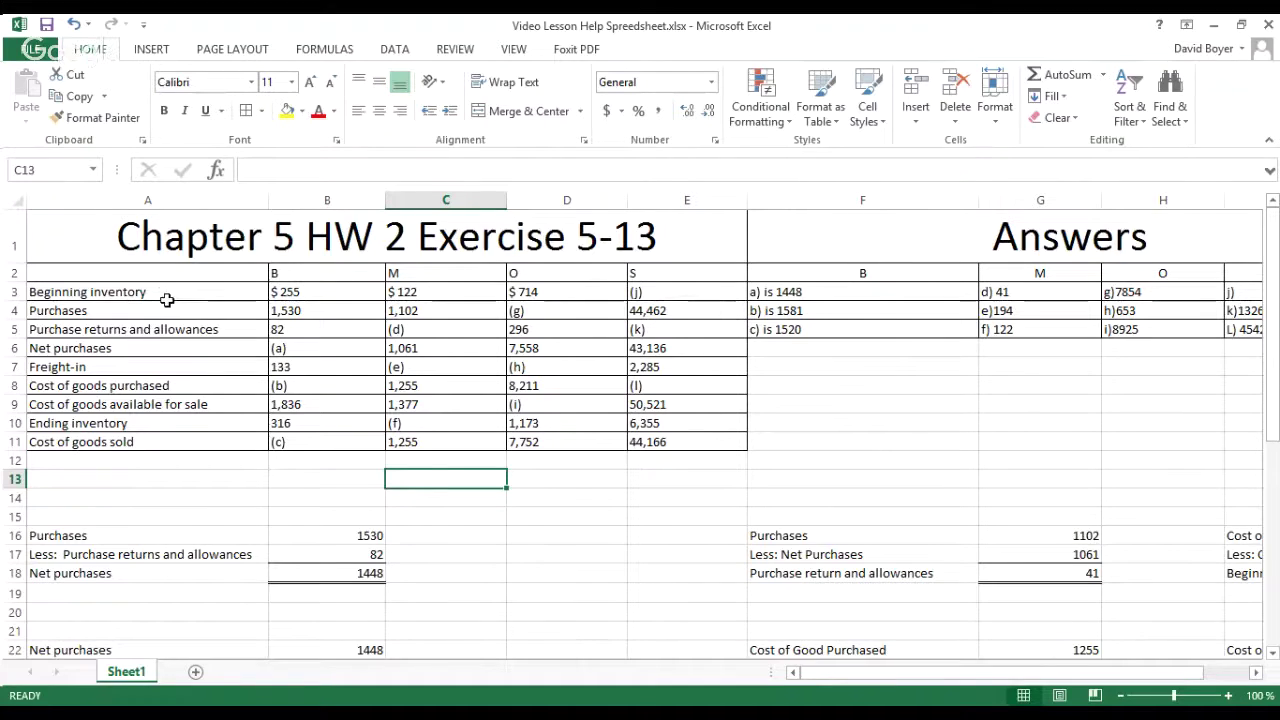
# Examine the exercise table and its unknown amounts (a) through (f) for companies B and M
pyautogui.click(309, 356)
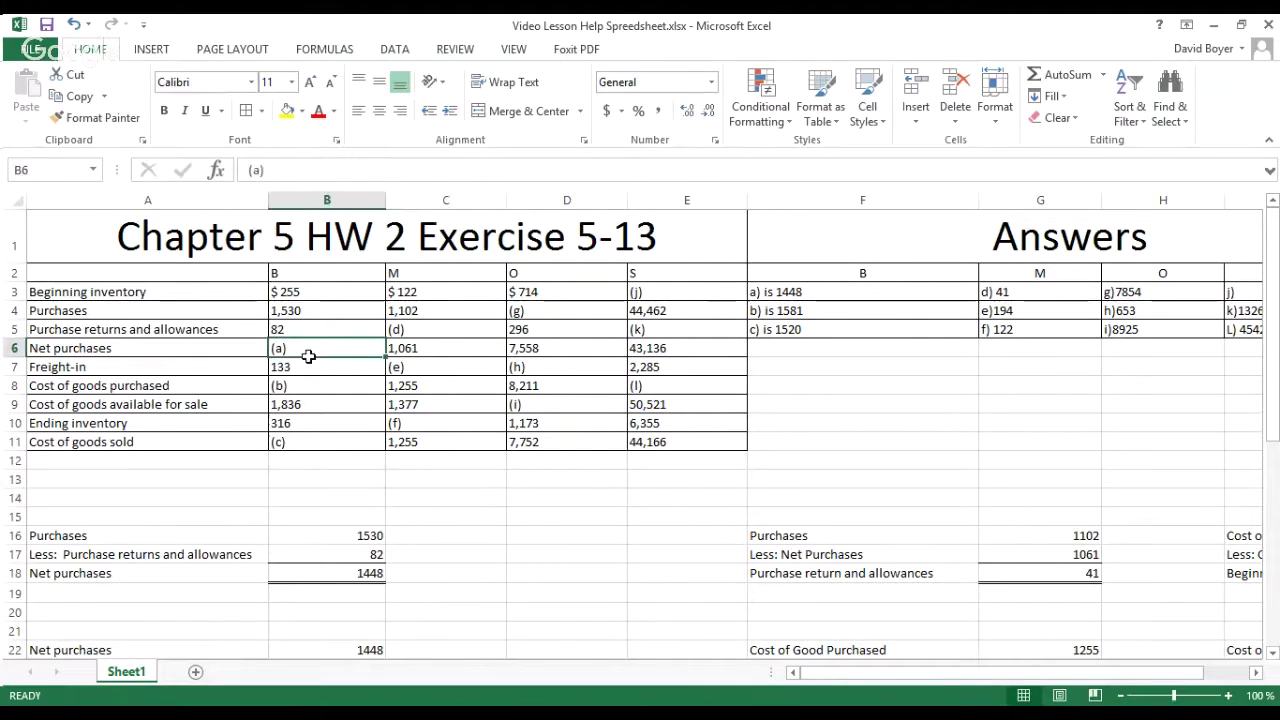
pyautogui.click(309, 392)
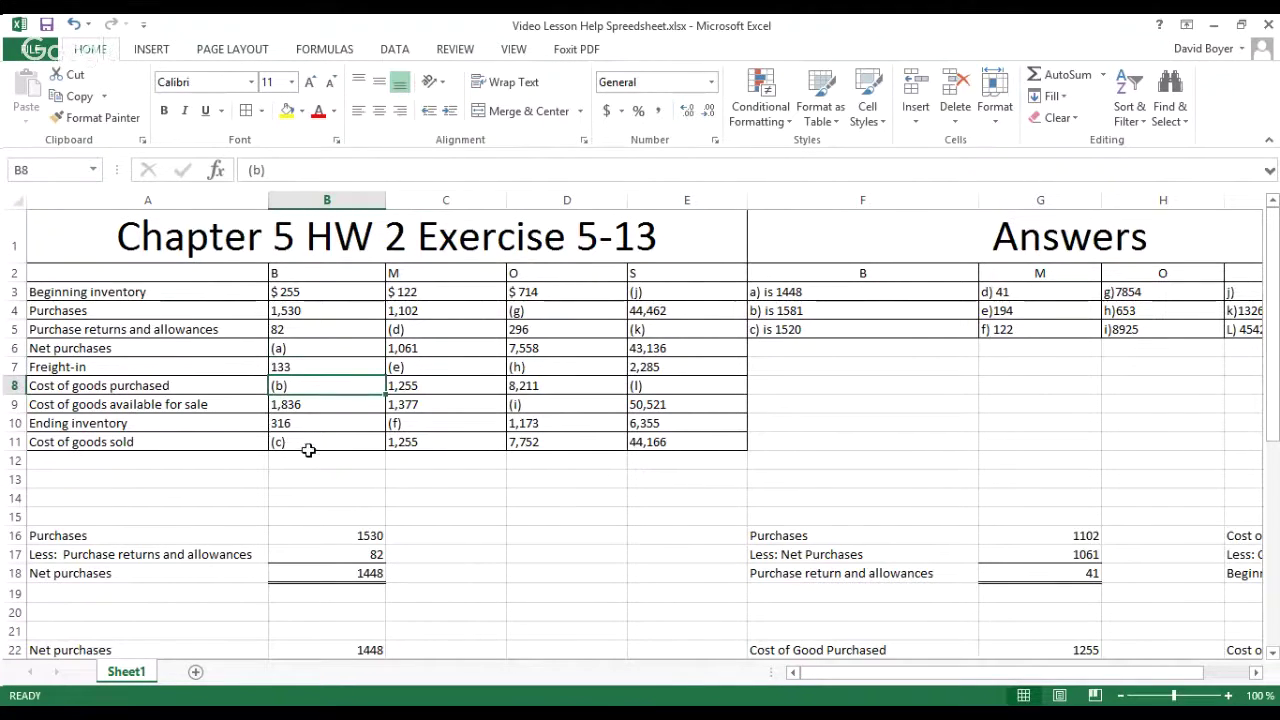
pyautogui.click(307, 446)
pyautogui.click(413, 335)
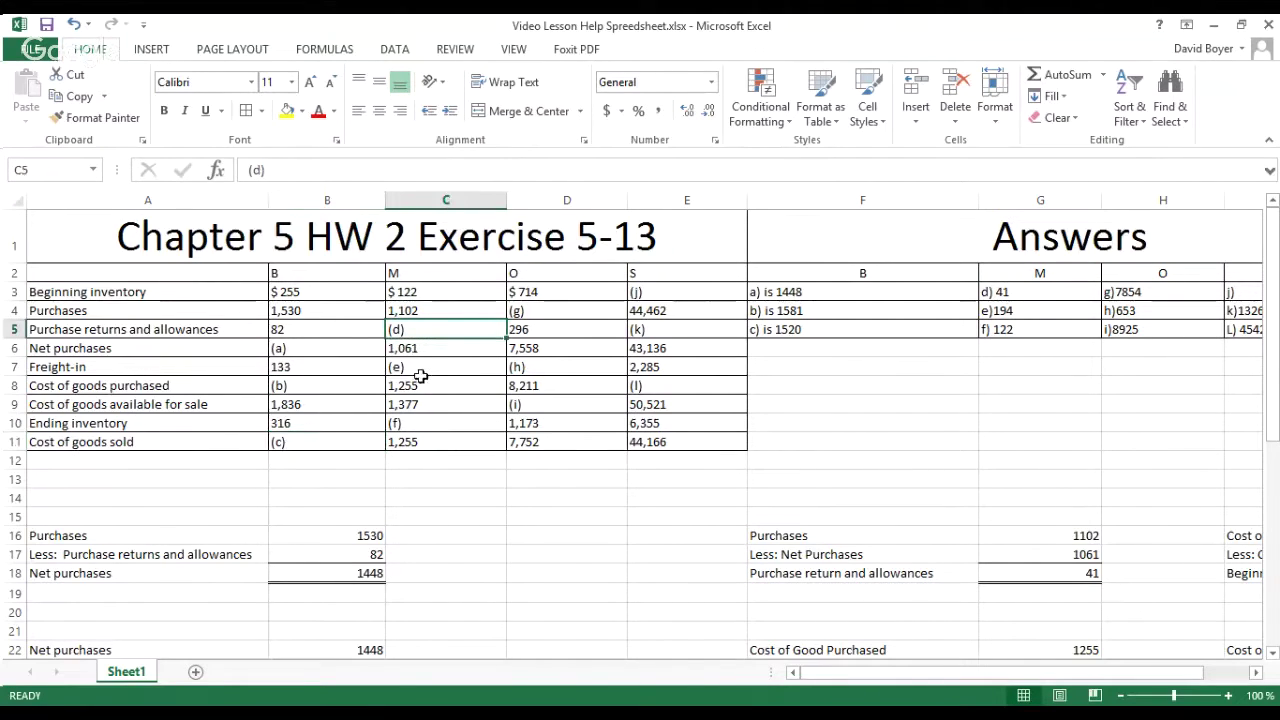
pyautogui.click(420, 369)
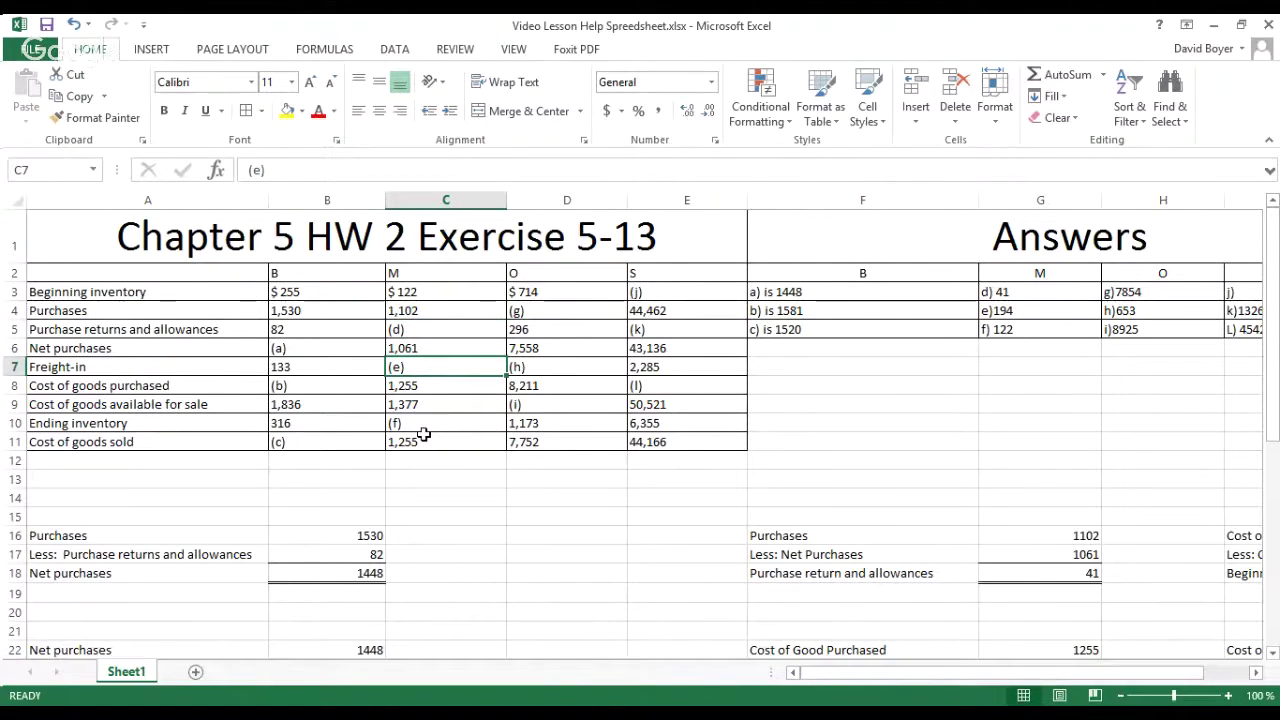
pyautogui.click(423, 425)
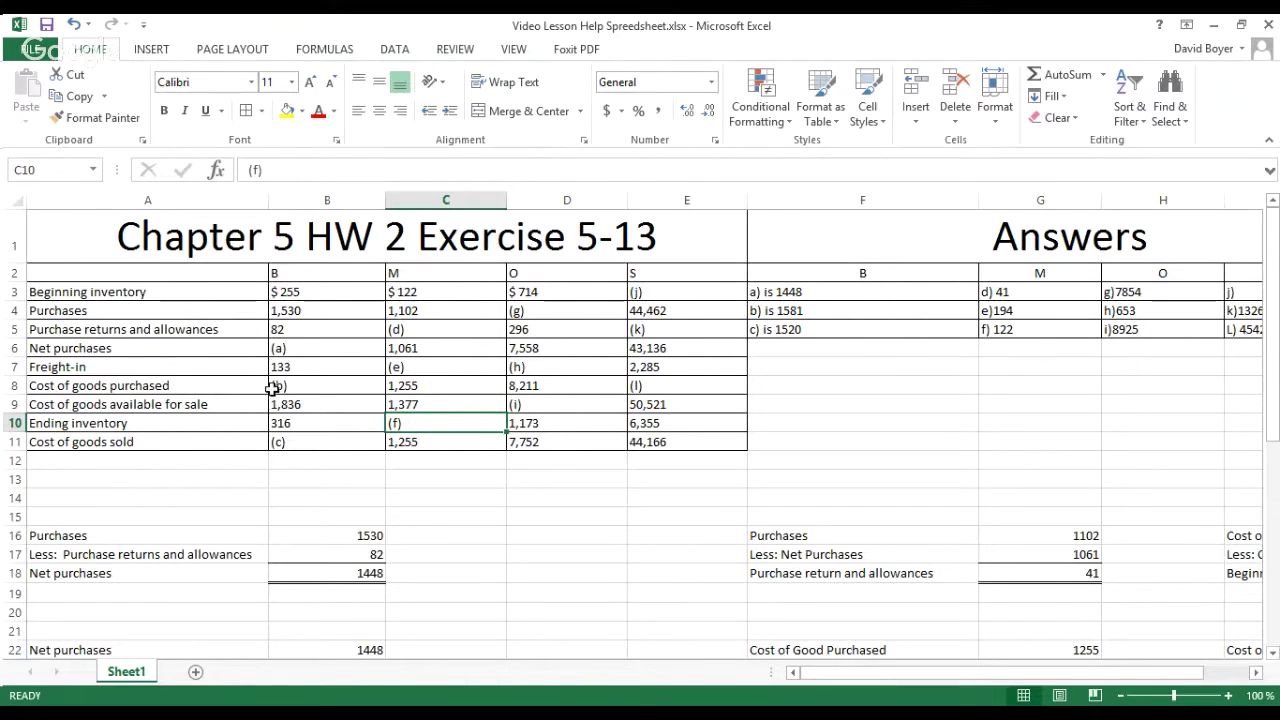
pyautogui.click(66, 250)
pyautogui.moveTo(66, 250); pyautogui.dragTo(651, 440)
pyautogui.click(622, 478)
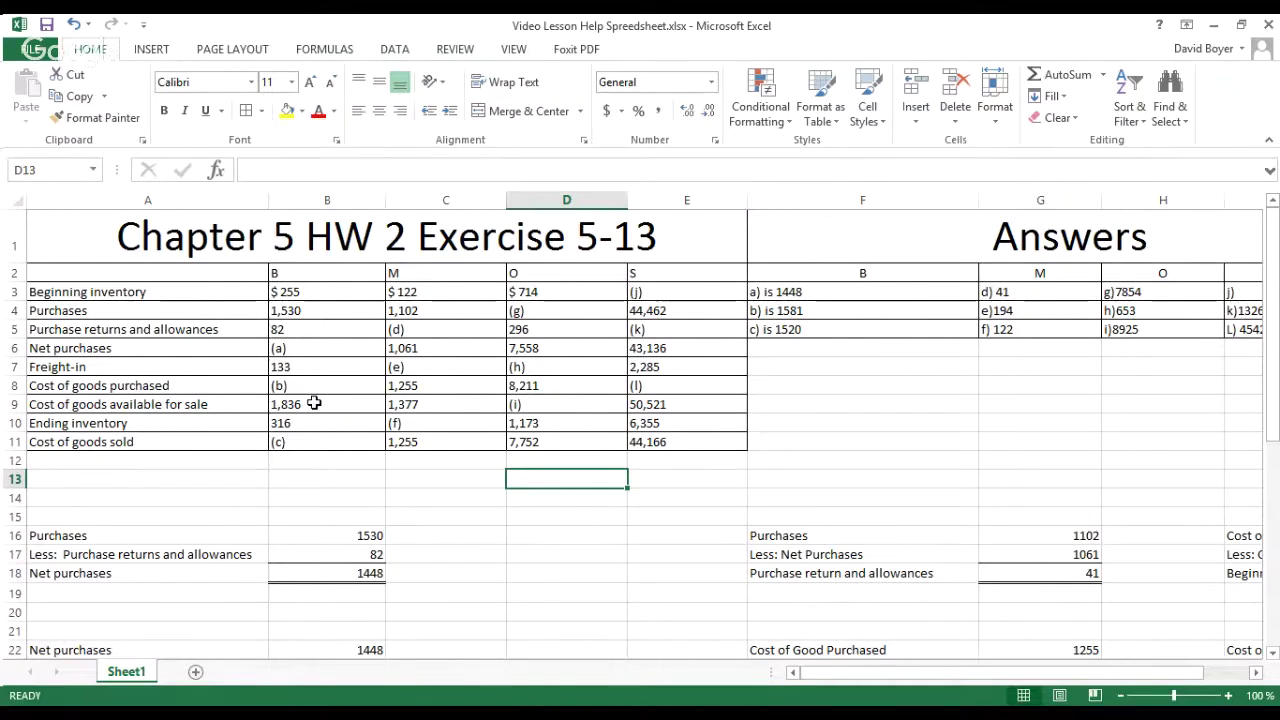
pyautogui.scroll(-1, 314, 403)
pyautogui.scroll(1, 314, 403)
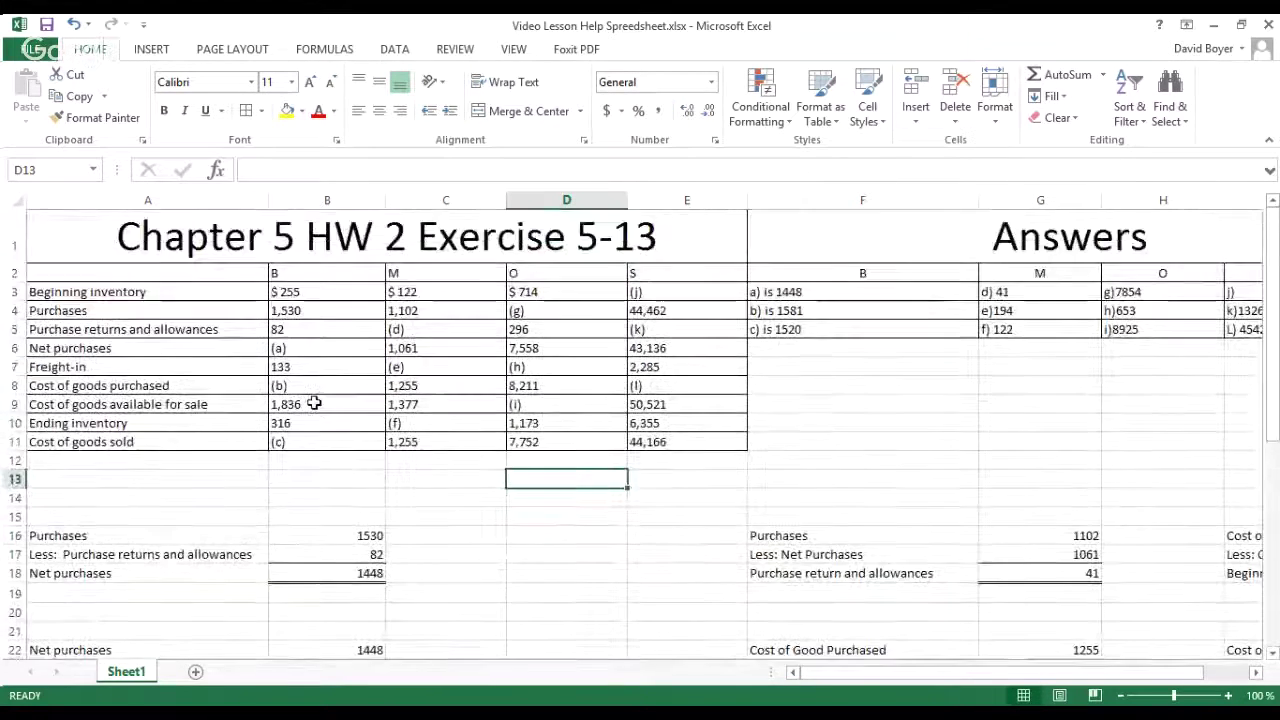
# Examine the net purchases calculation in A16:B18 for unknown (a), its source amounts for company B, and its answer in F3
pyautogui.click(310, 352)
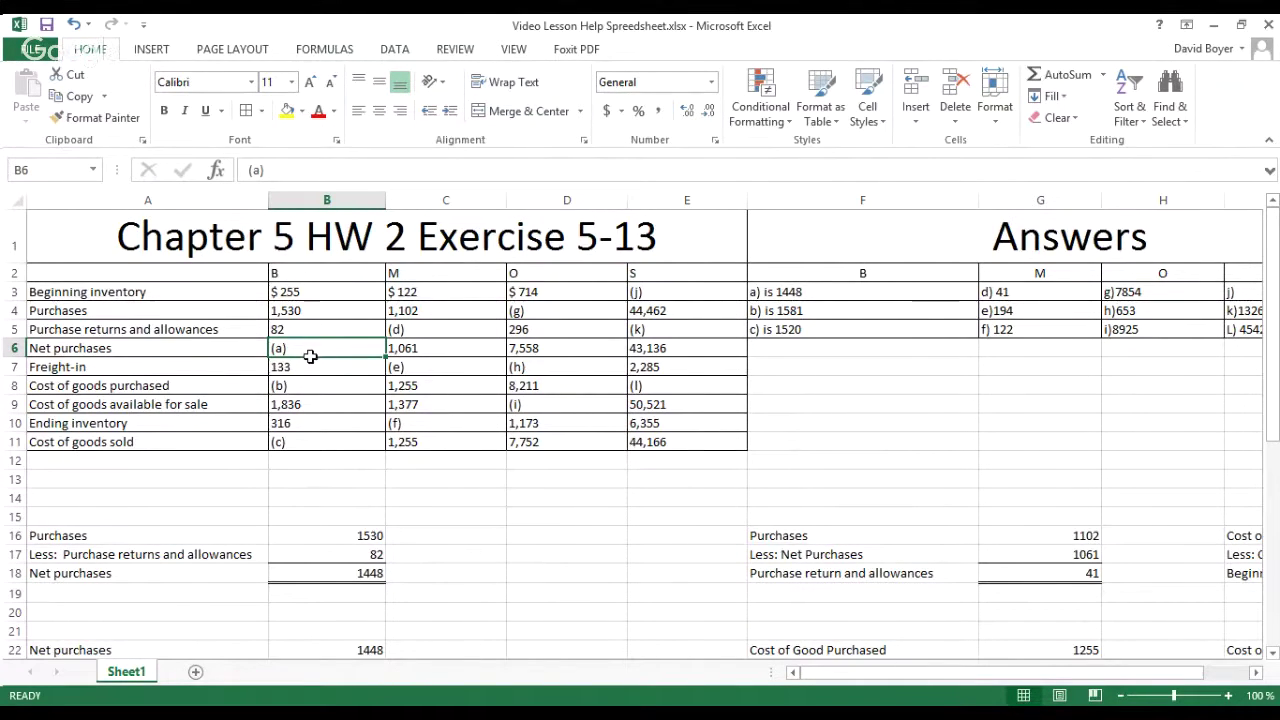
pyautogui.click(94, 352)
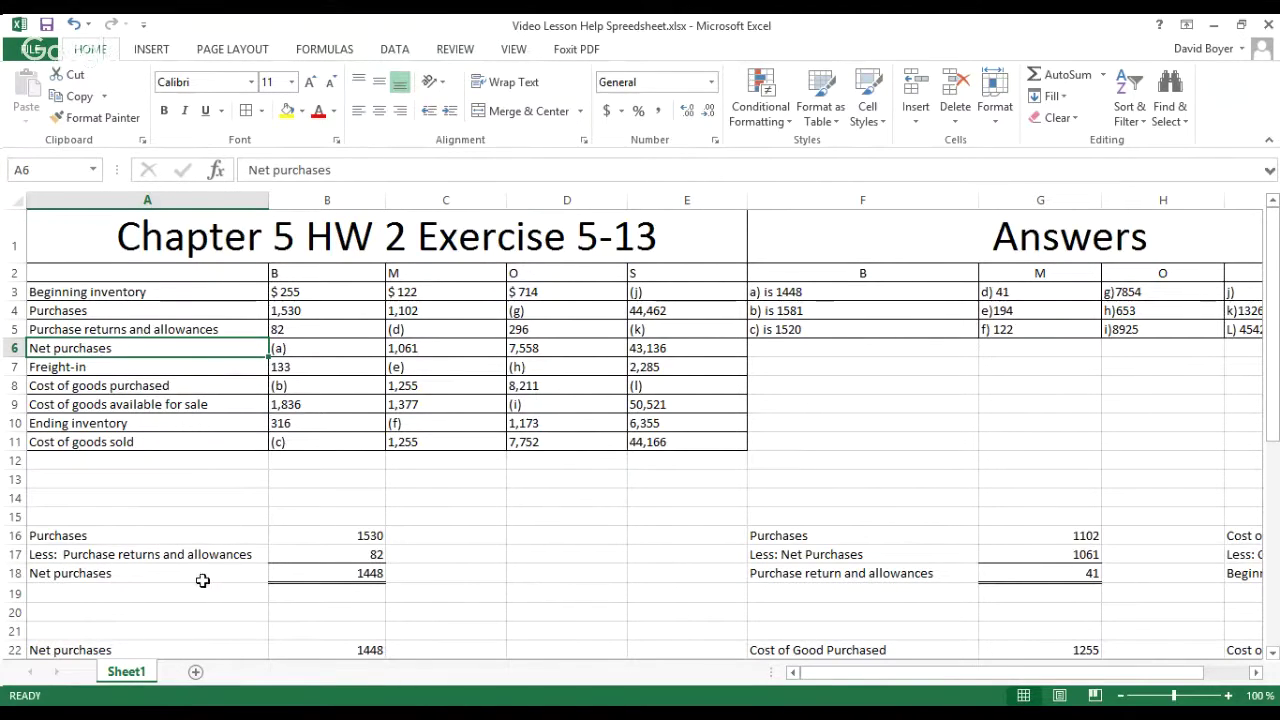
pyautogui.click(356, 578)
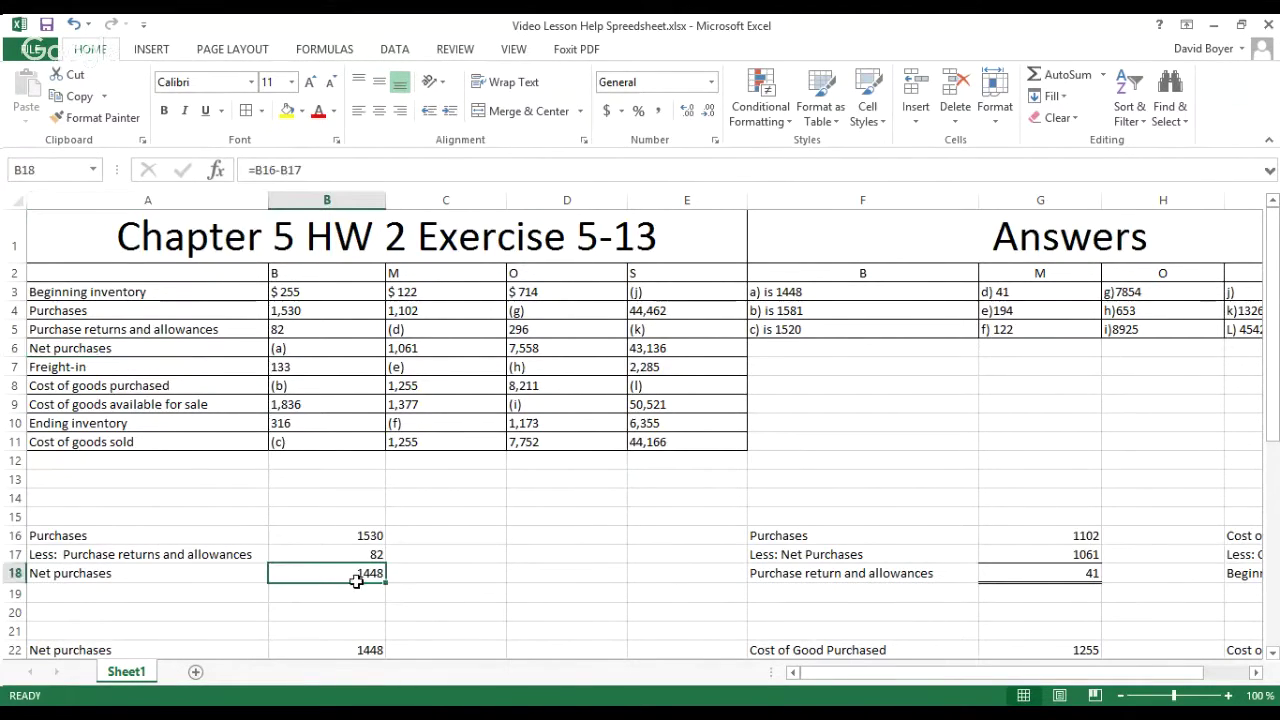
pyautogui.click(285, 317)
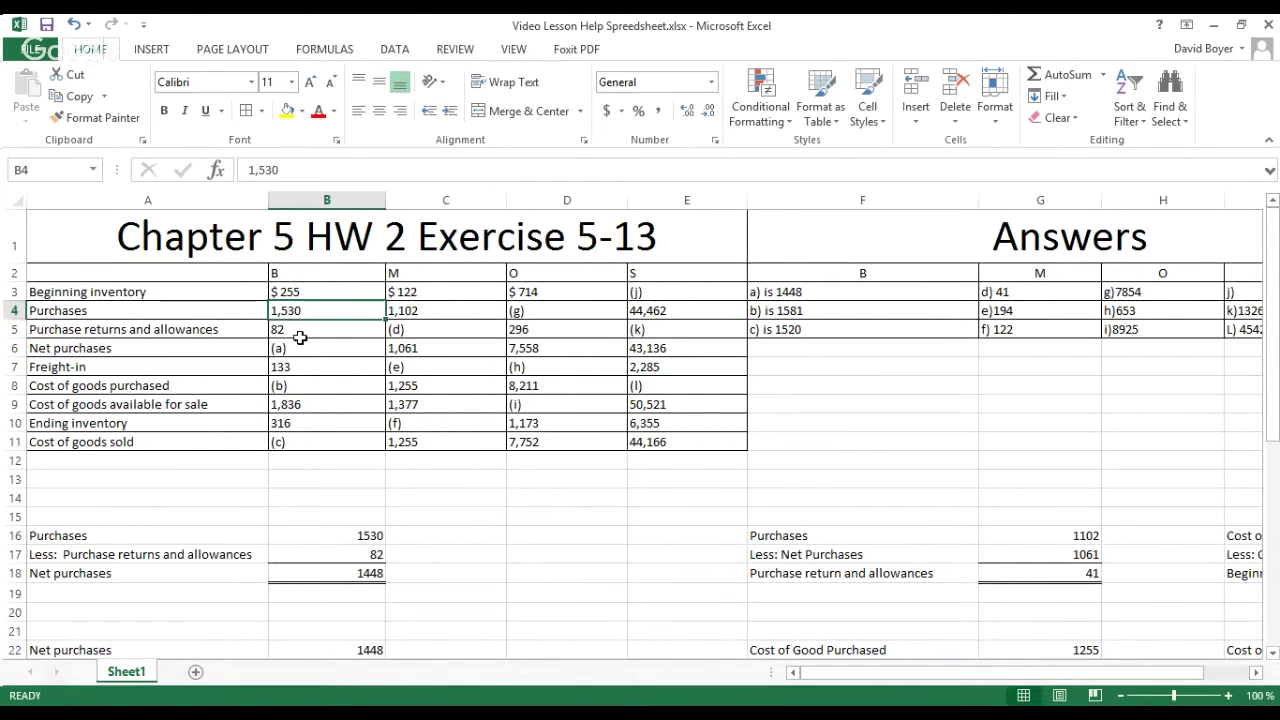
pyautogui.click(300, 336)
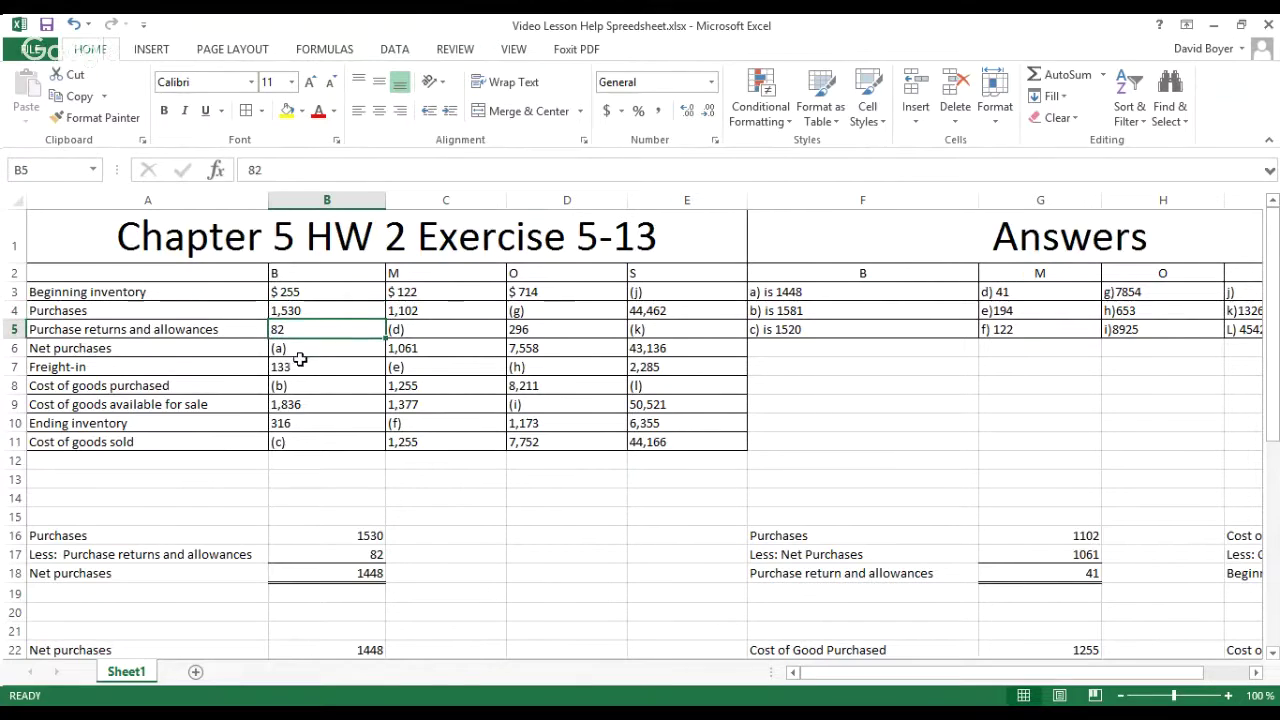
pyautogui.click(300, 352)
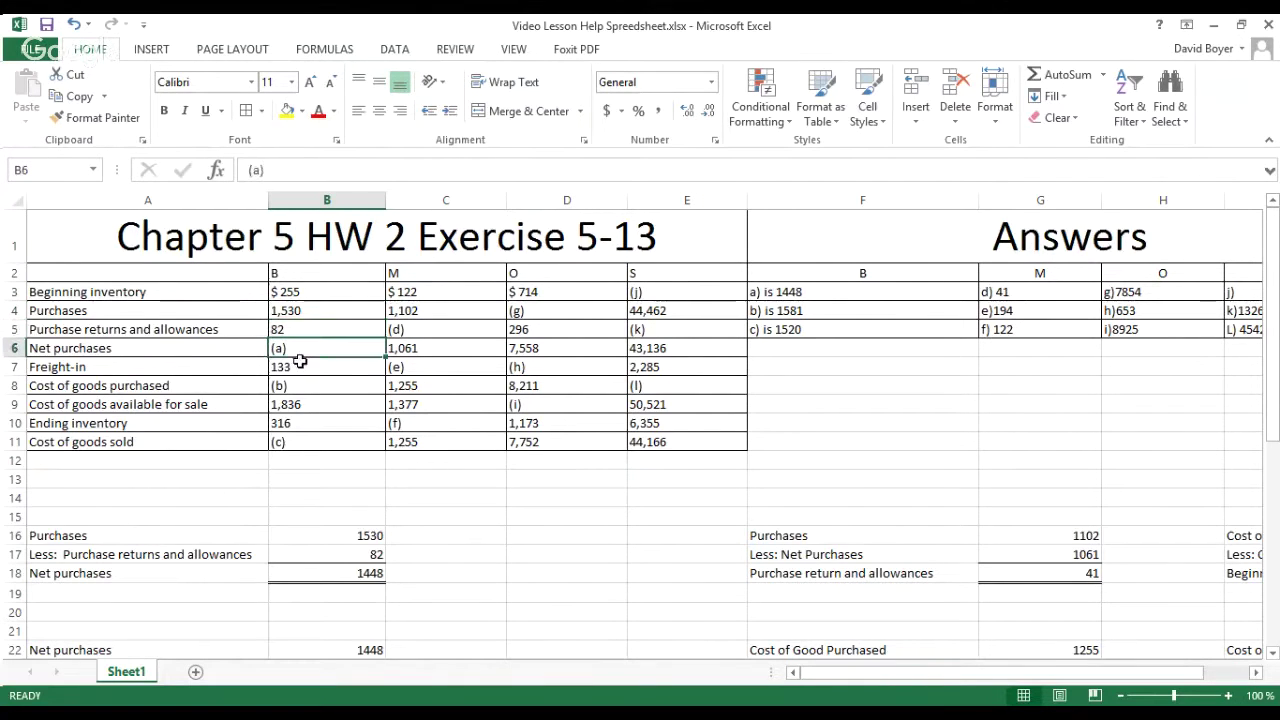
pyautogui.click(330, 580)
pyautogui.scroll(-2, 330, 575)
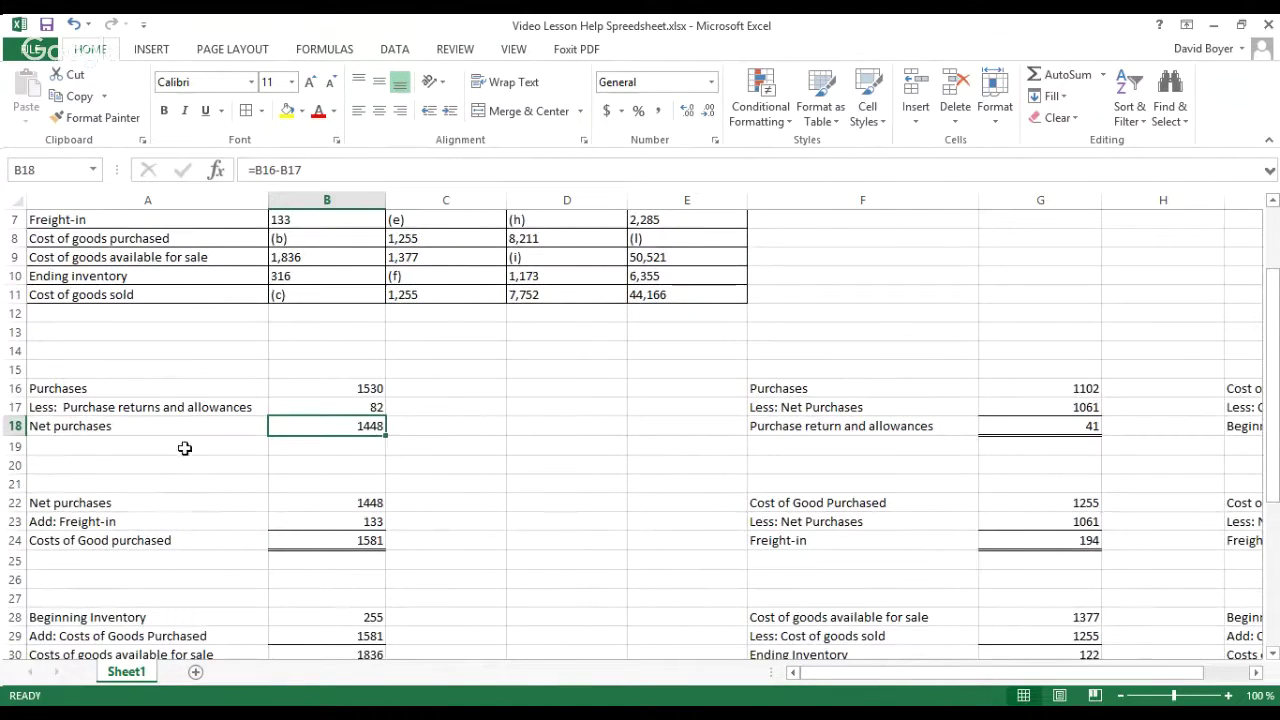
pyautogui.moveTo(120, 396); pyautogui.dragTo(294, 426)
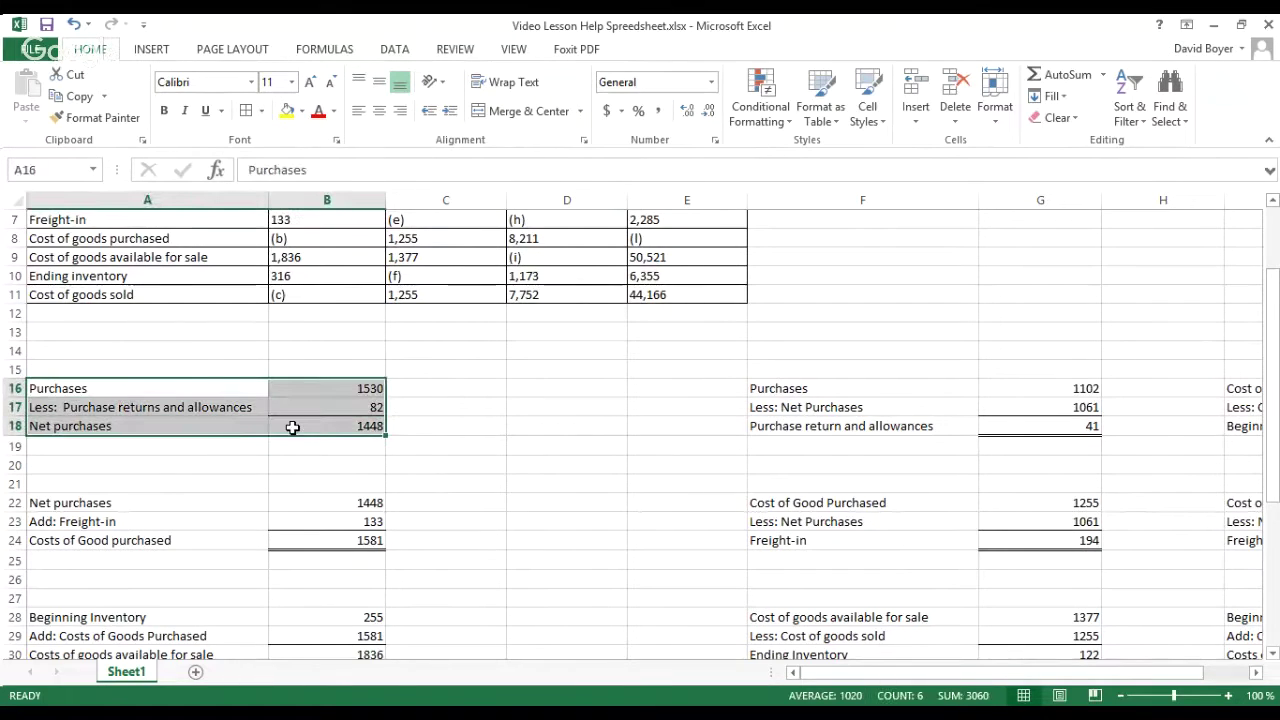
pyautogui.scroll(2, 401, 485)
pyautogui.click(811, 297)
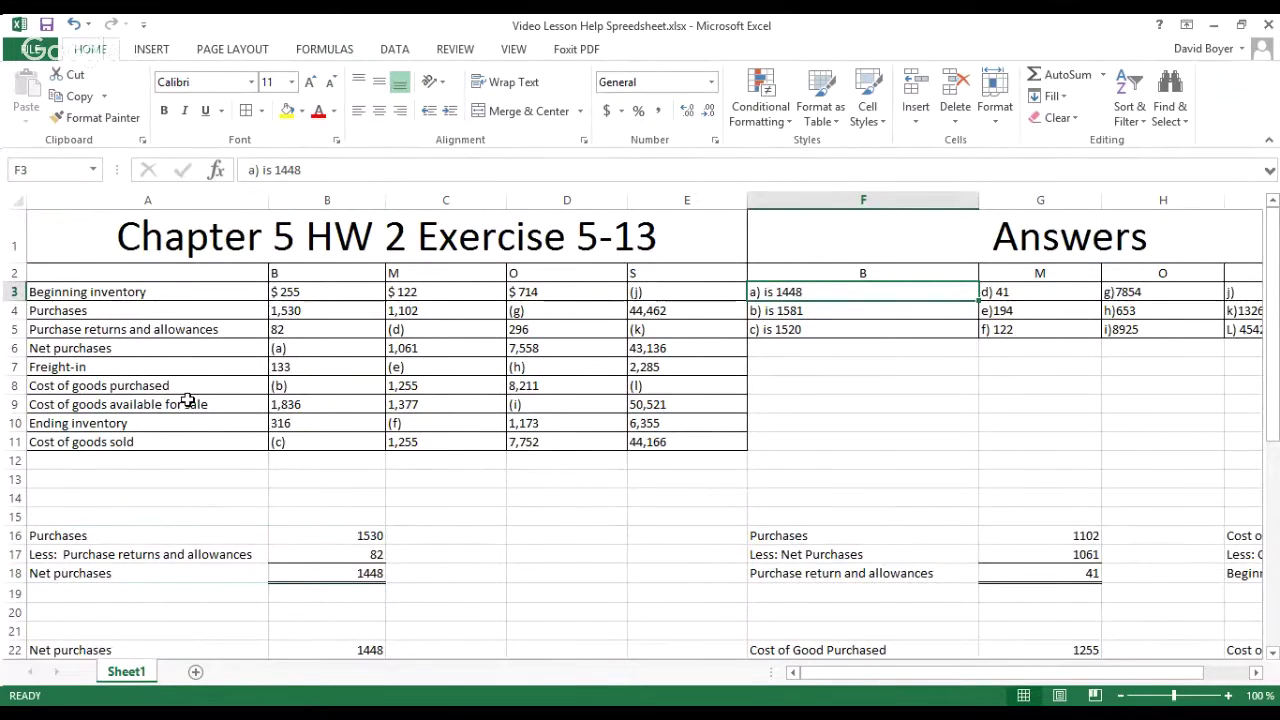
# Review company B's cost of goods purchased, available for sale and sold calculations against the table, and its answers in F3:F5
pyautogui.scroll(-1, 187, 400)
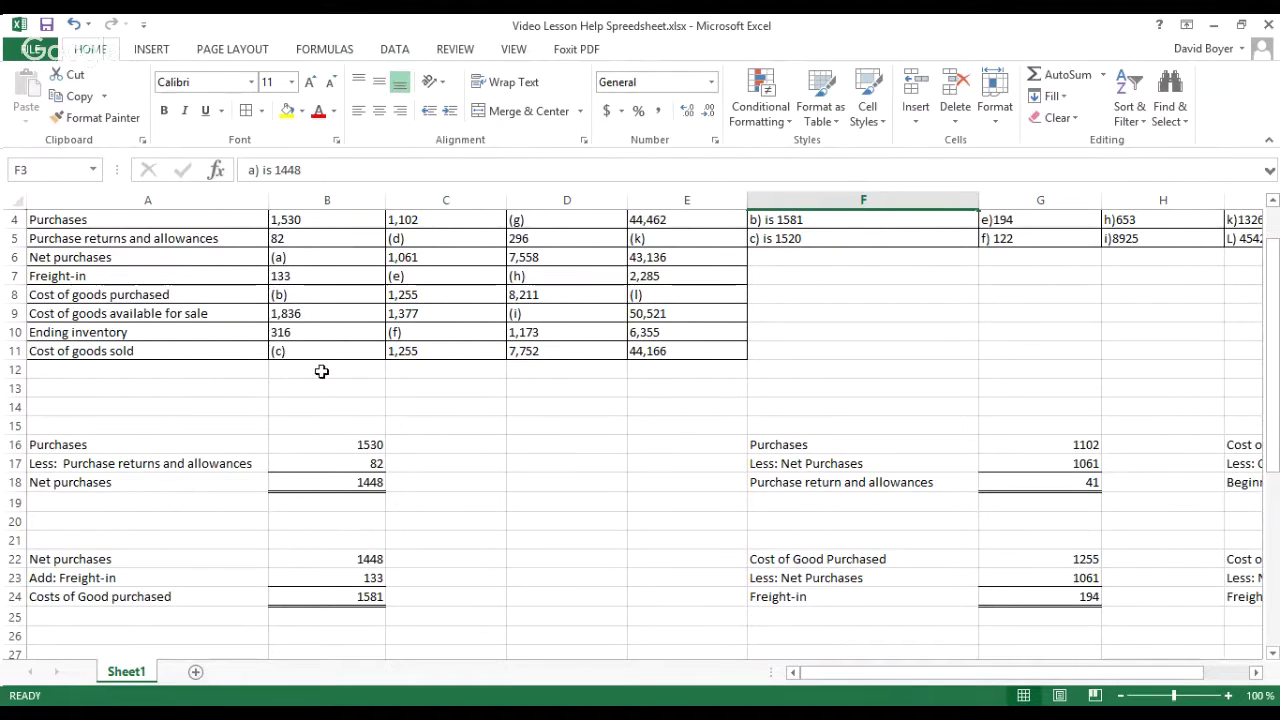
pyautogui.scroll(1, 272, 368)
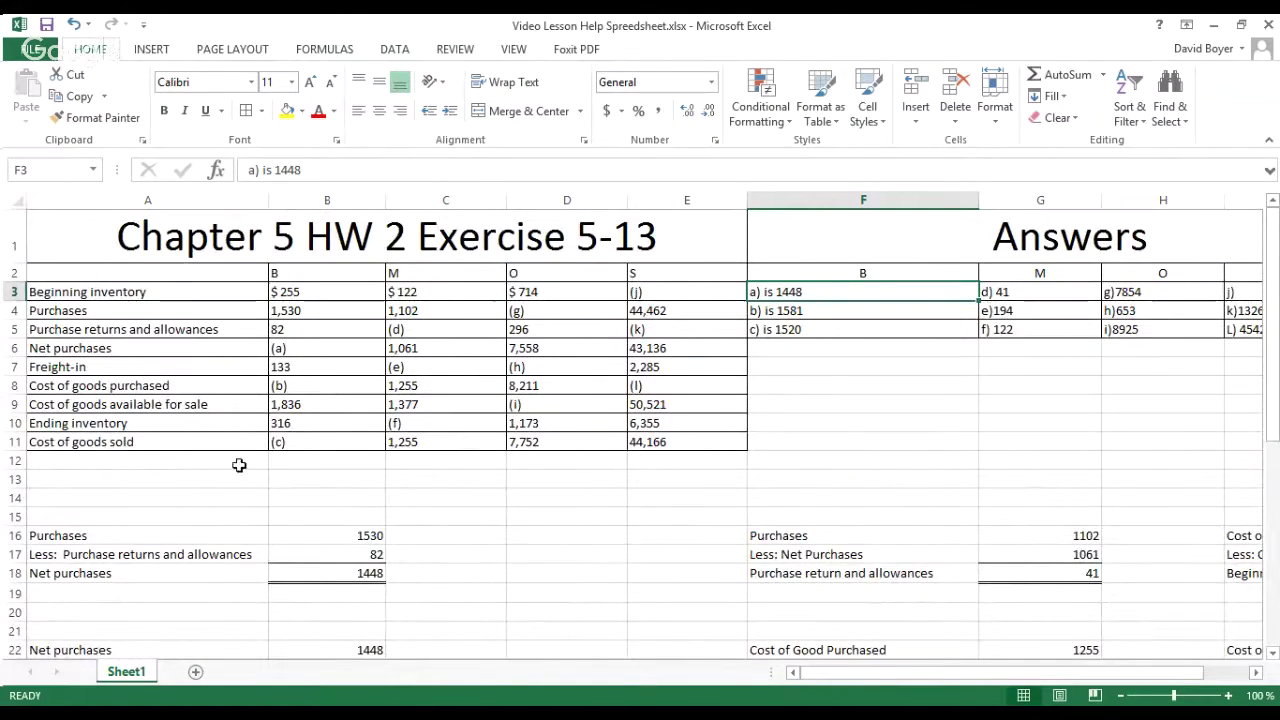
pyautogui.scroll(-4, 285, 462)
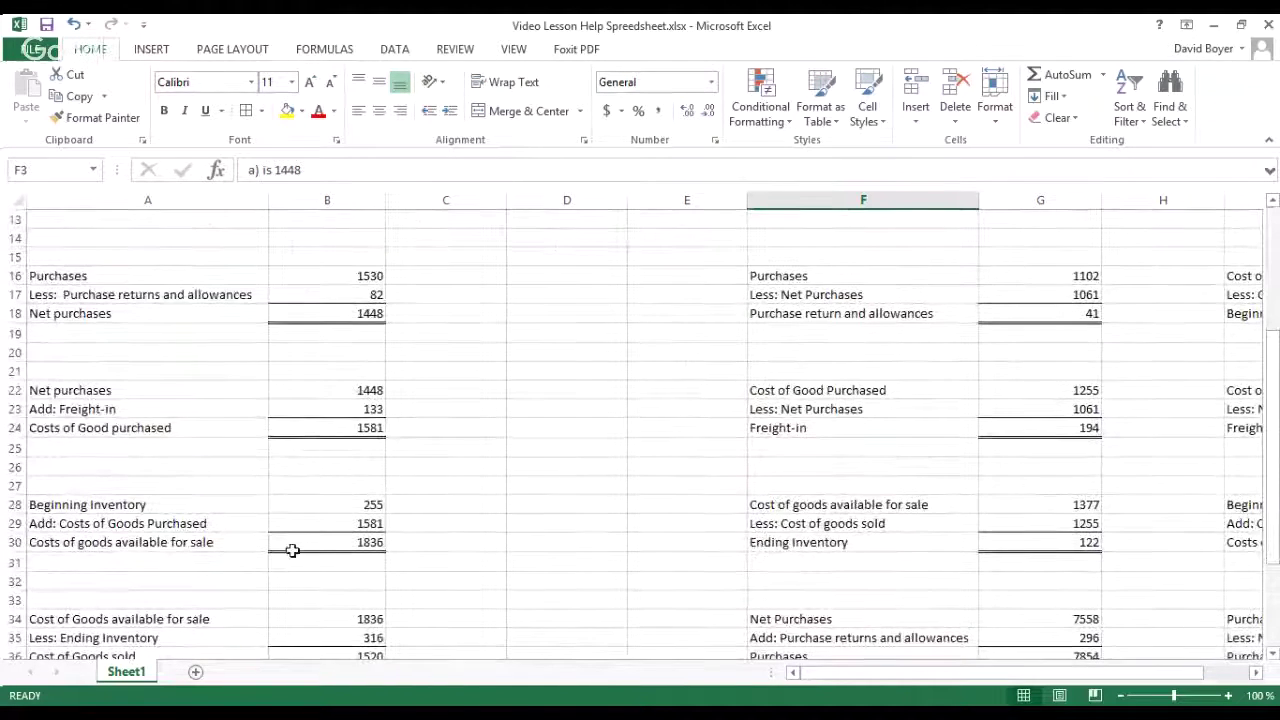
pyautogui.scroll(-1, 296, 544)
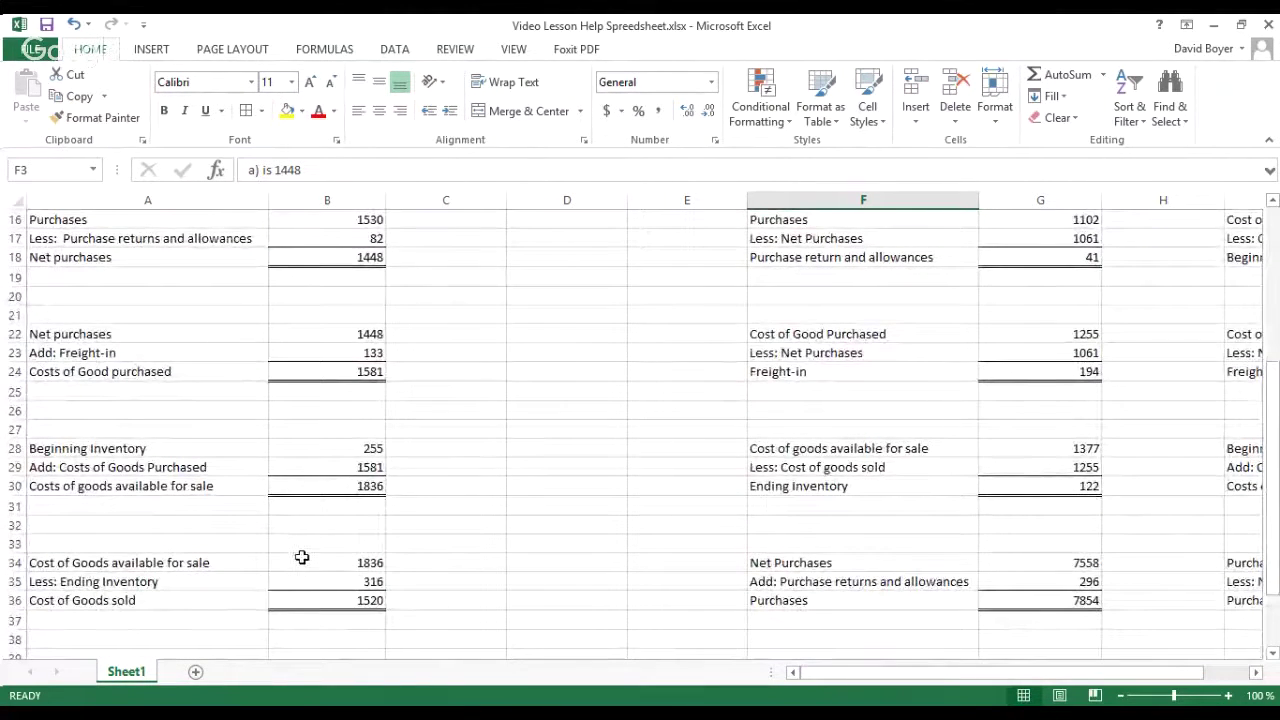
pyautogui.click(128, 566)
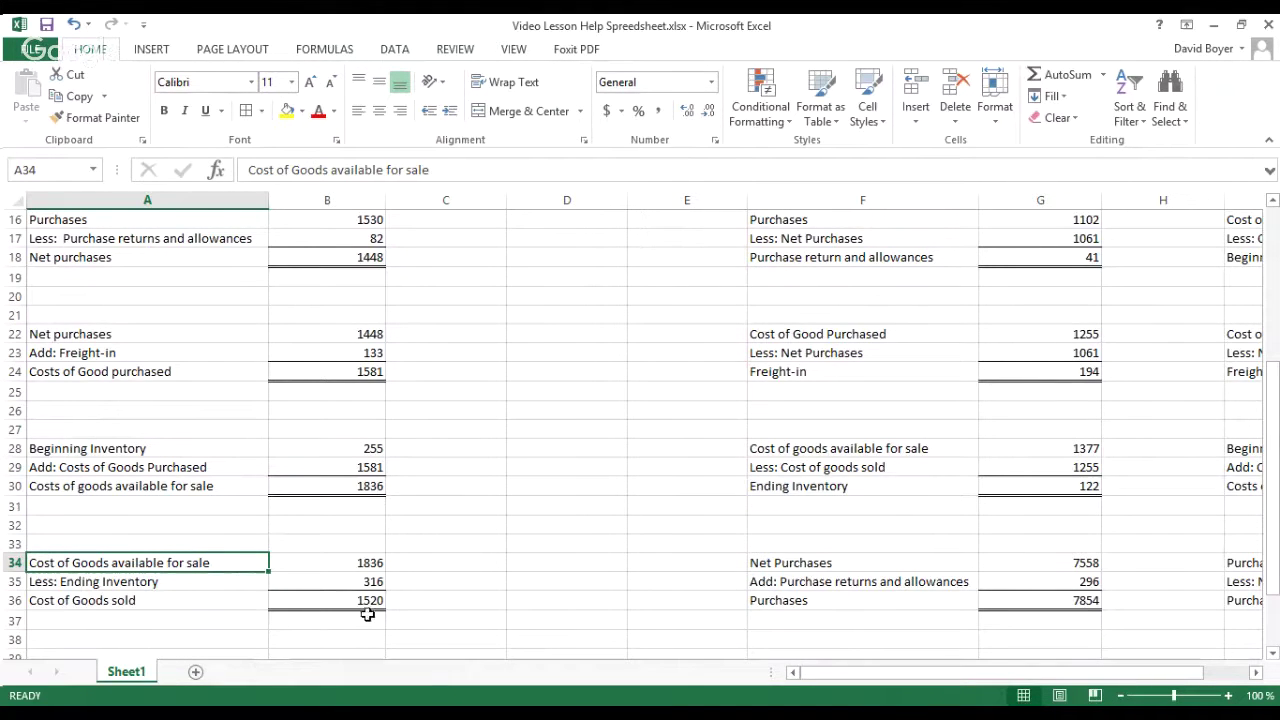
pyautogui.scroll(4, 319, 601)
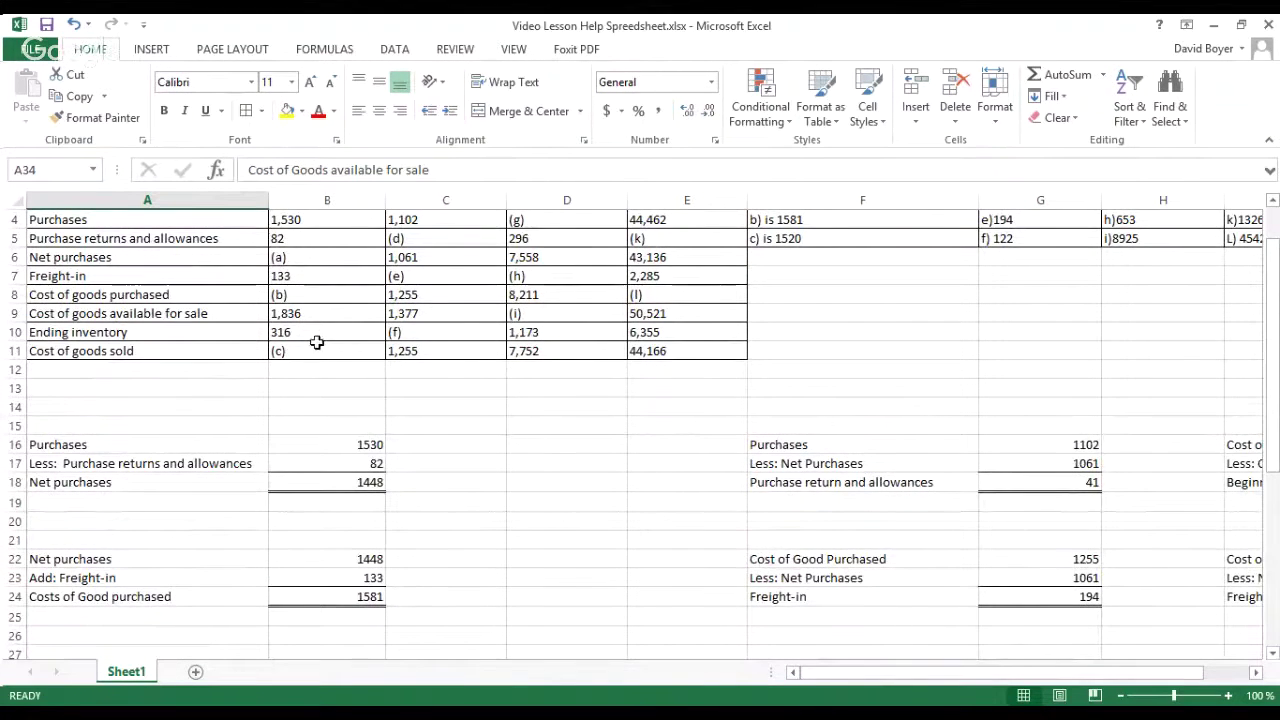
pyautogui.scroll(-3, 304, 362)
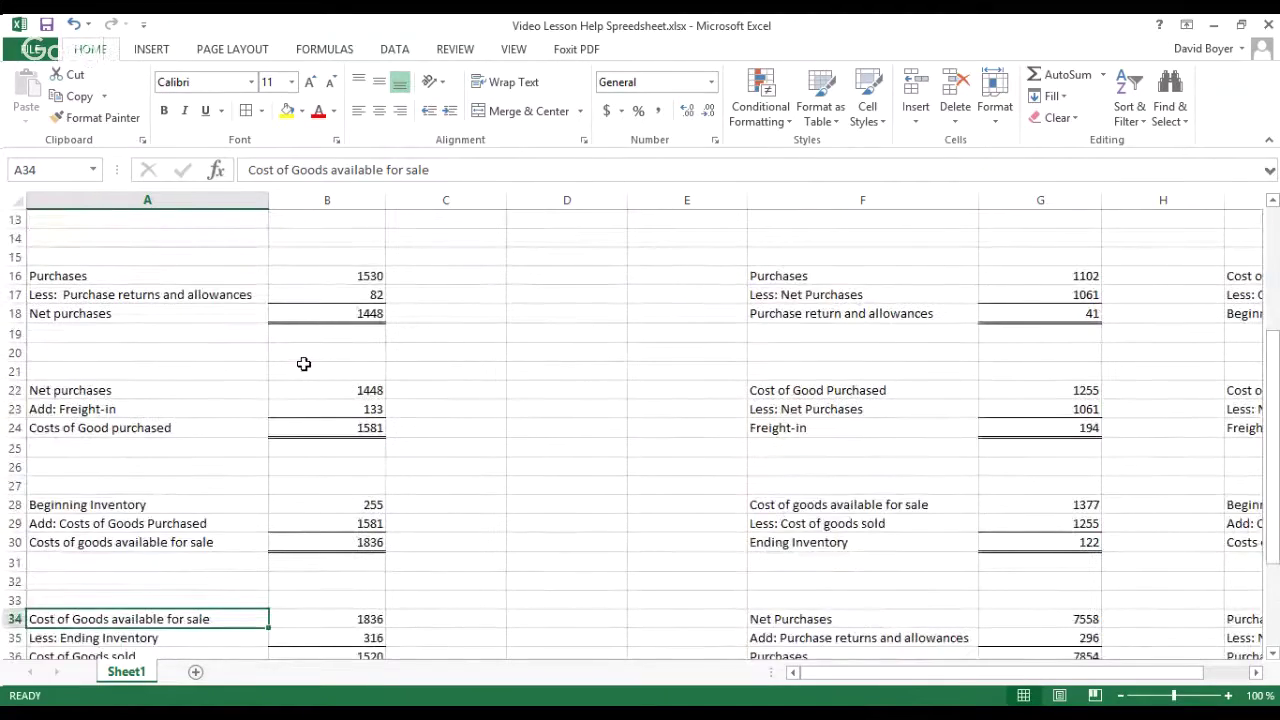
pyautogui.scroll(-1, 304, 363)
pyautogui.scroll(3, 304, 363)
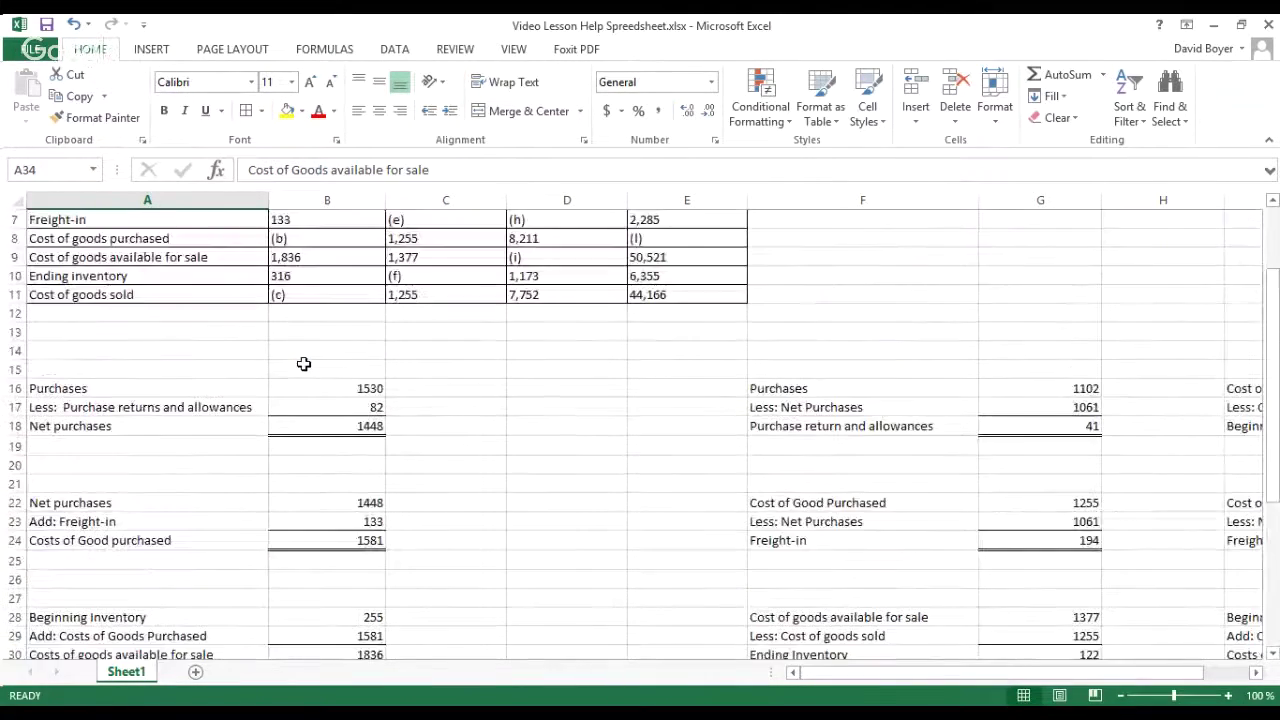
pyautogui.scroll(1, 304, 363)
pyautogui.scroll(-4, 304, 363)
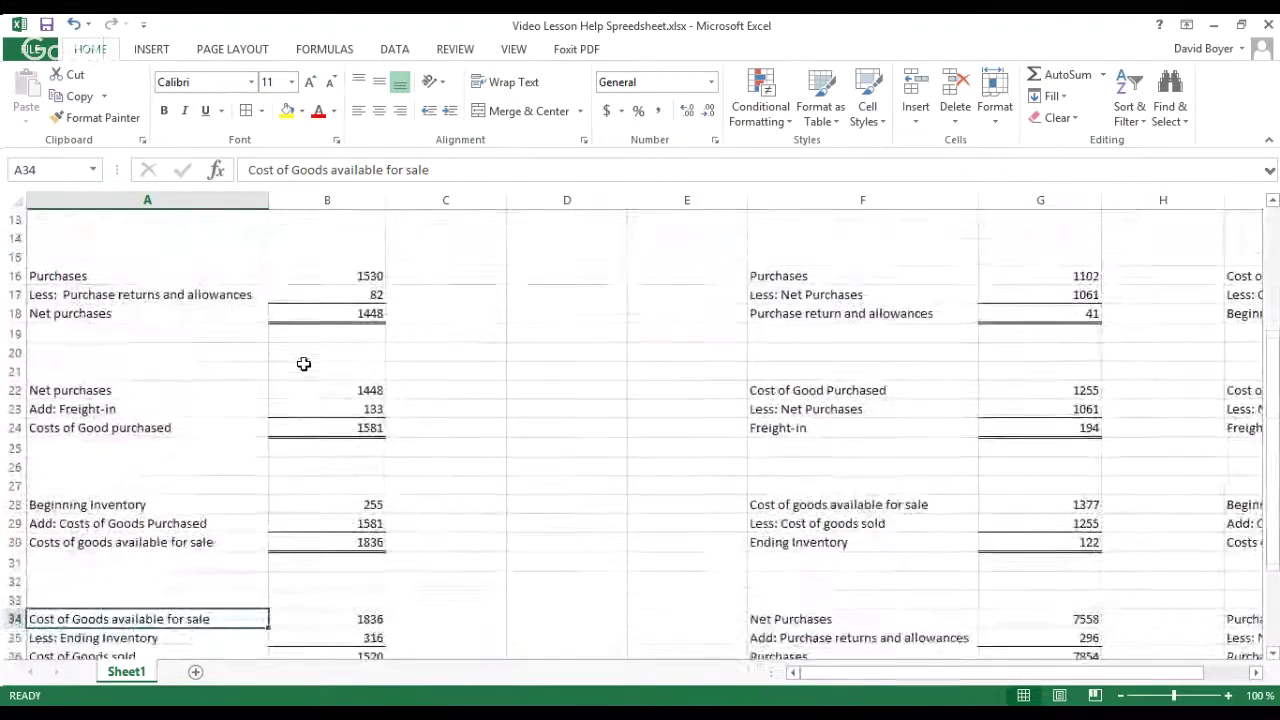
pyautogui.scroll(6, 304, 363)
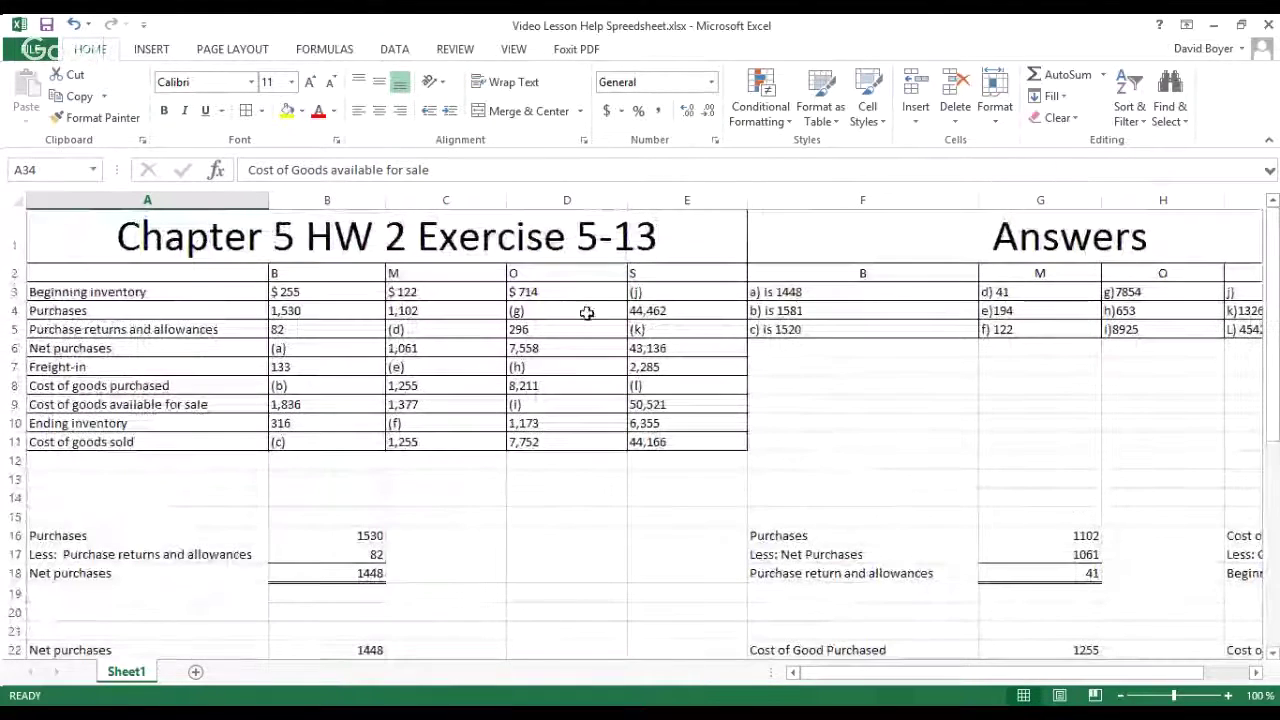
pyautogui.moveTo(772, 292); pyautogui.dragTo(772, 330)
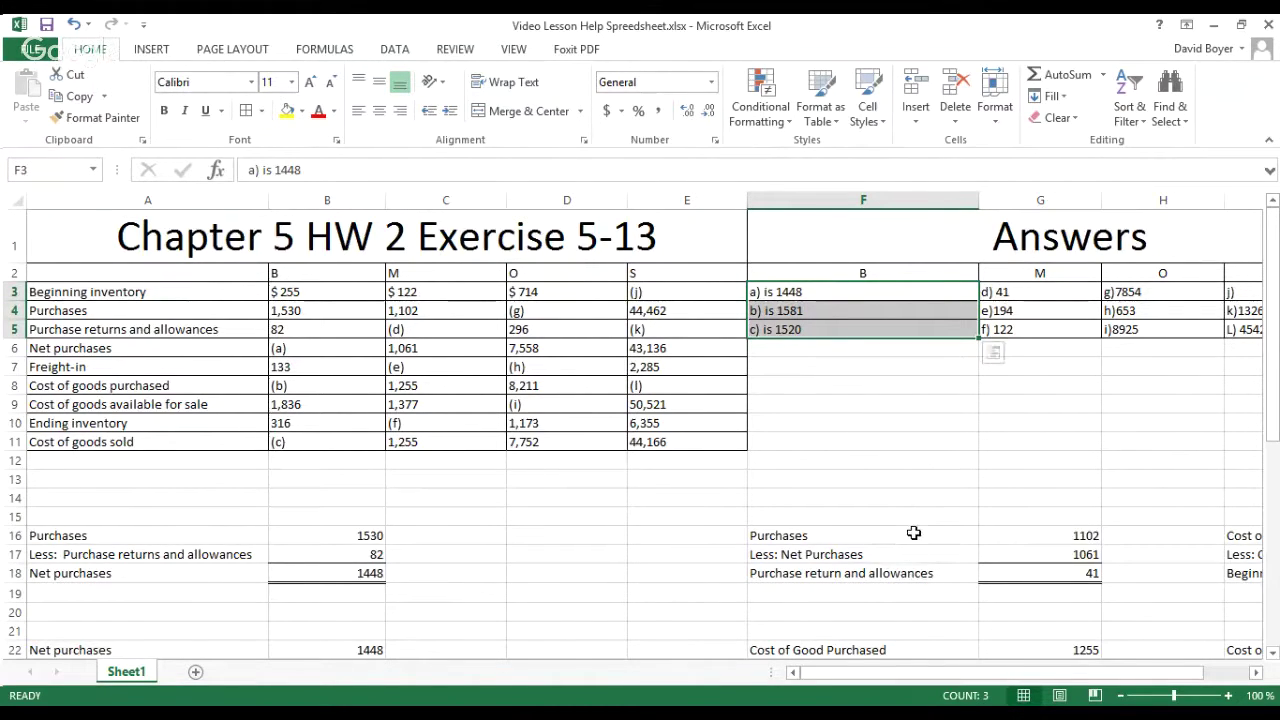
pyautogui.press('Escape')
pyautogui.hotkey('ctrl', 'v')
pyautogui.press('Escape')
pyautogui.hotkey('ctrl', 'v')
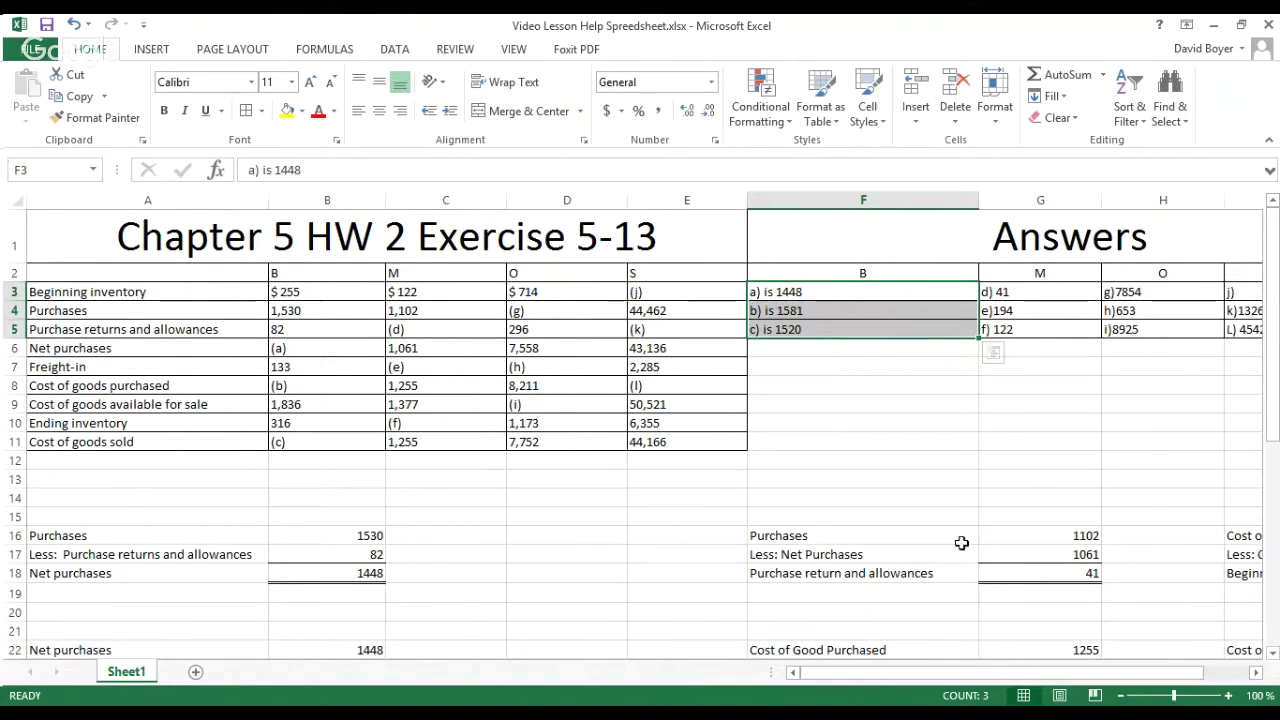
# Examine company M's purchase returns and allowances calculation in G16:G18 and its unknown freight-in (e)
pyautogui.click(1010, 540)
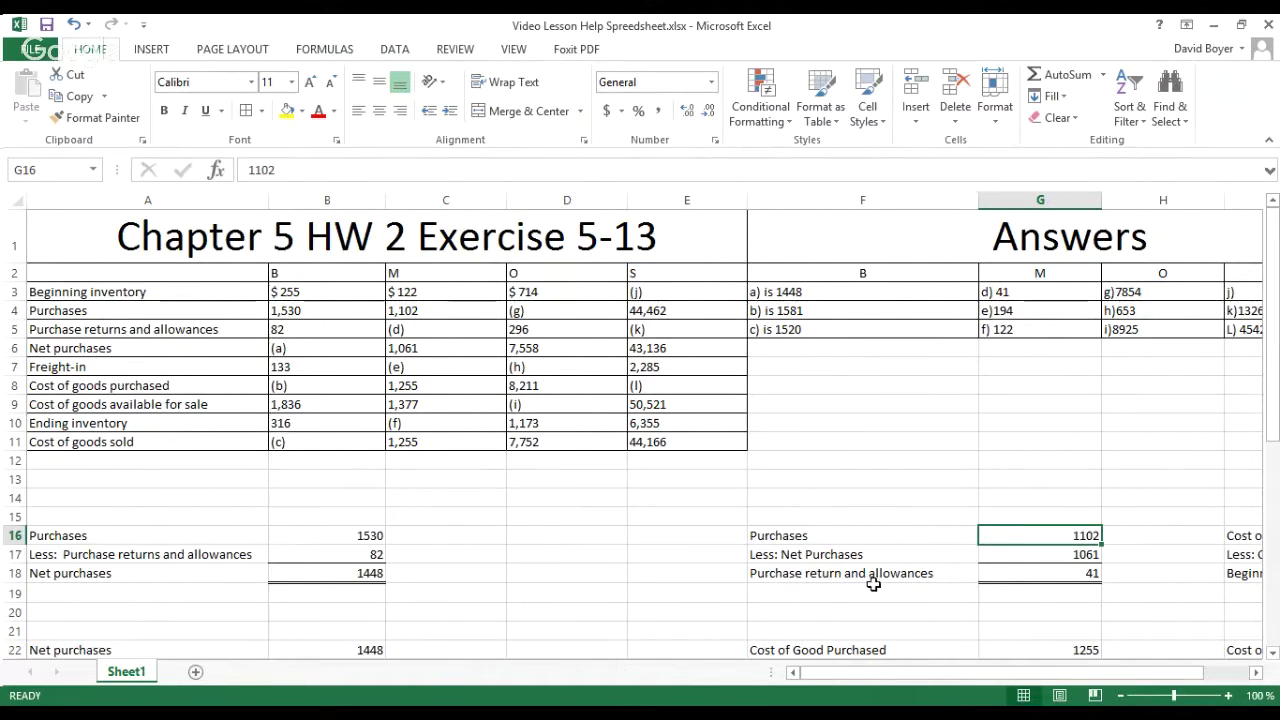
pyautogui.click(983, 578)
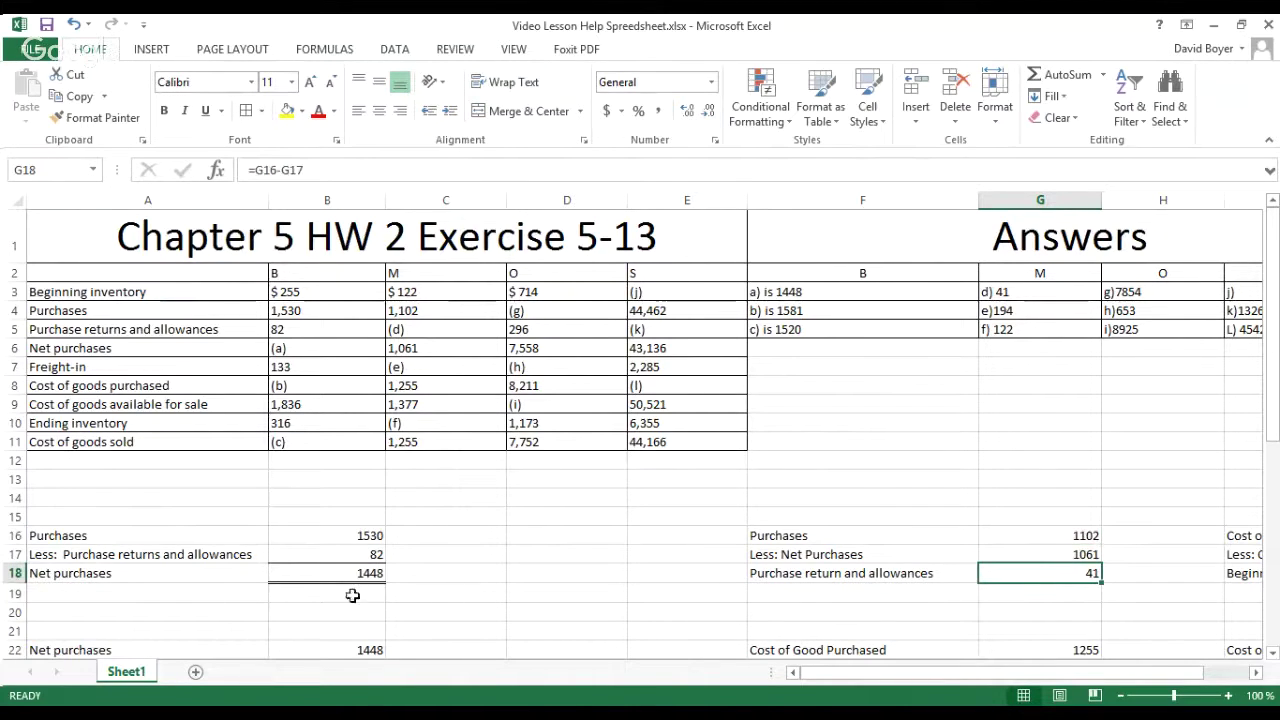
pyautogui.click(1044, 556)
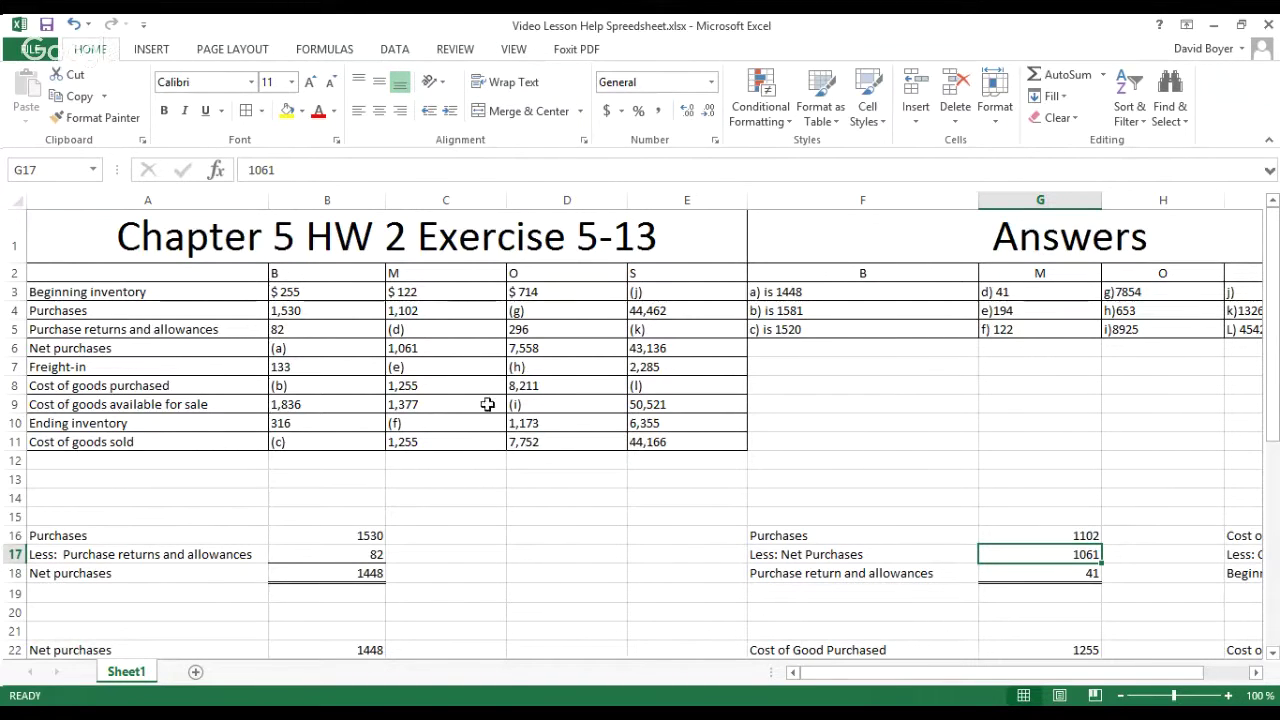
pyautogui.click(428, 372)
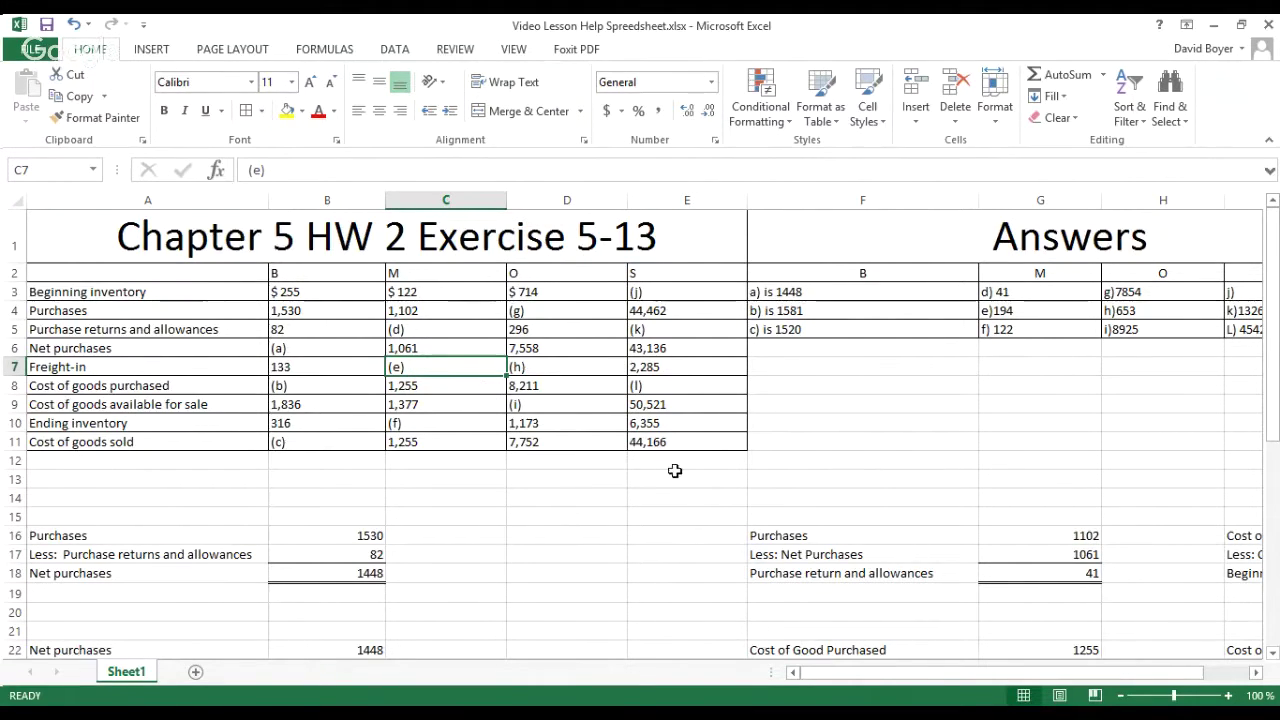
# Examine company M's freight-in (e) calculation in G22:G24 against company B's cost of goods purchased calculation in A22:B24
pyautogui.scroll(-1, 673, 465)
pyautogui.scroll(1, 675, 470)
pyautogui.scroll(-1, 674, 466)
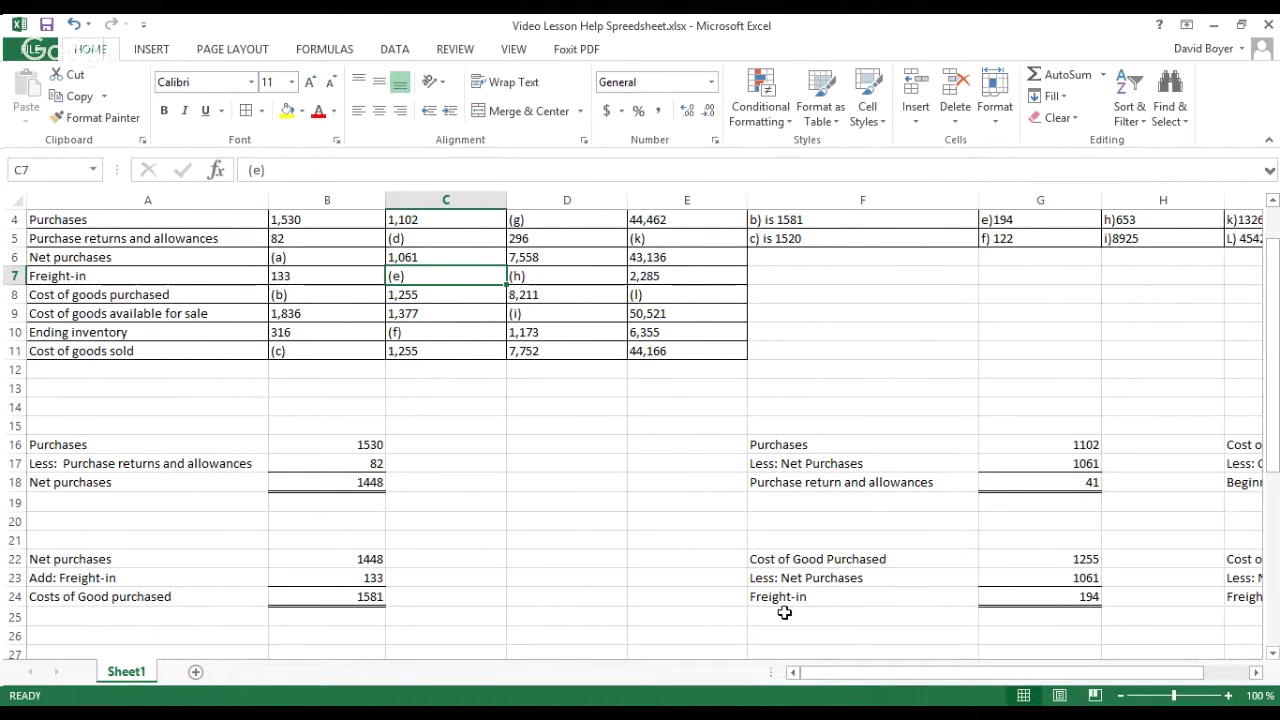
pyautogui.click(1058, 607)
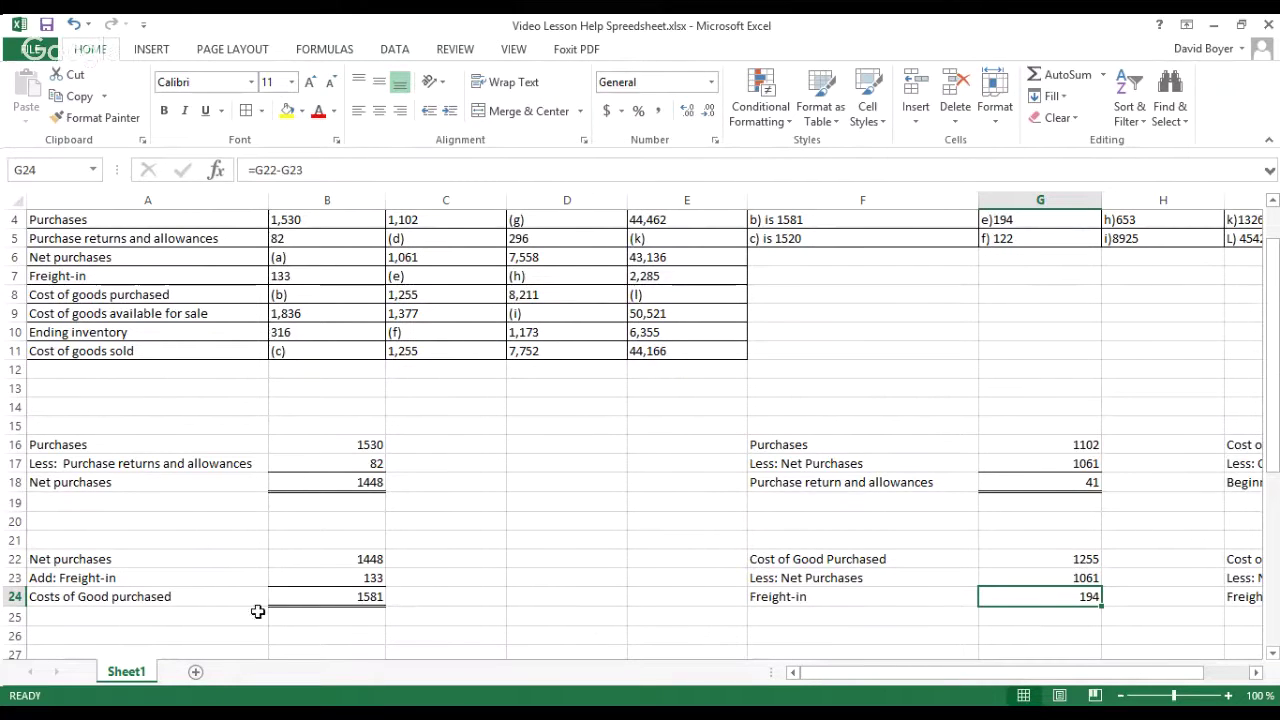
pyautogui.click(87, 563)
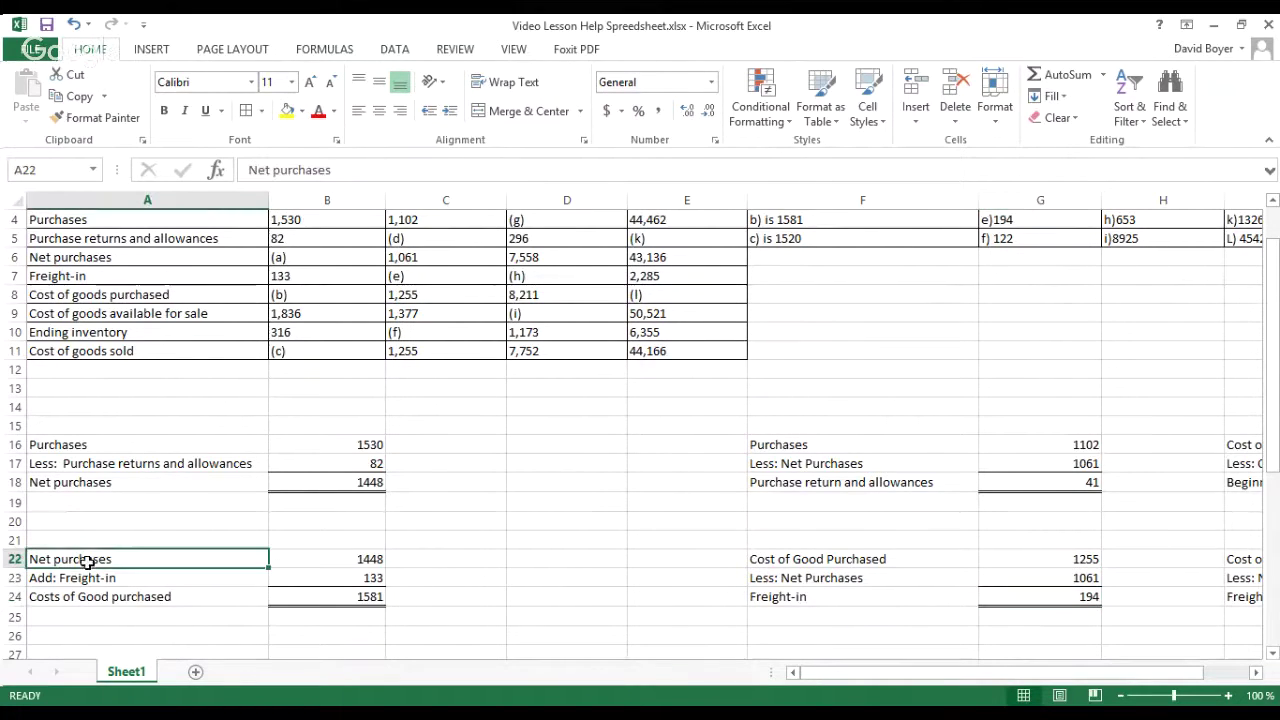
pyautogui.click(88, 580)
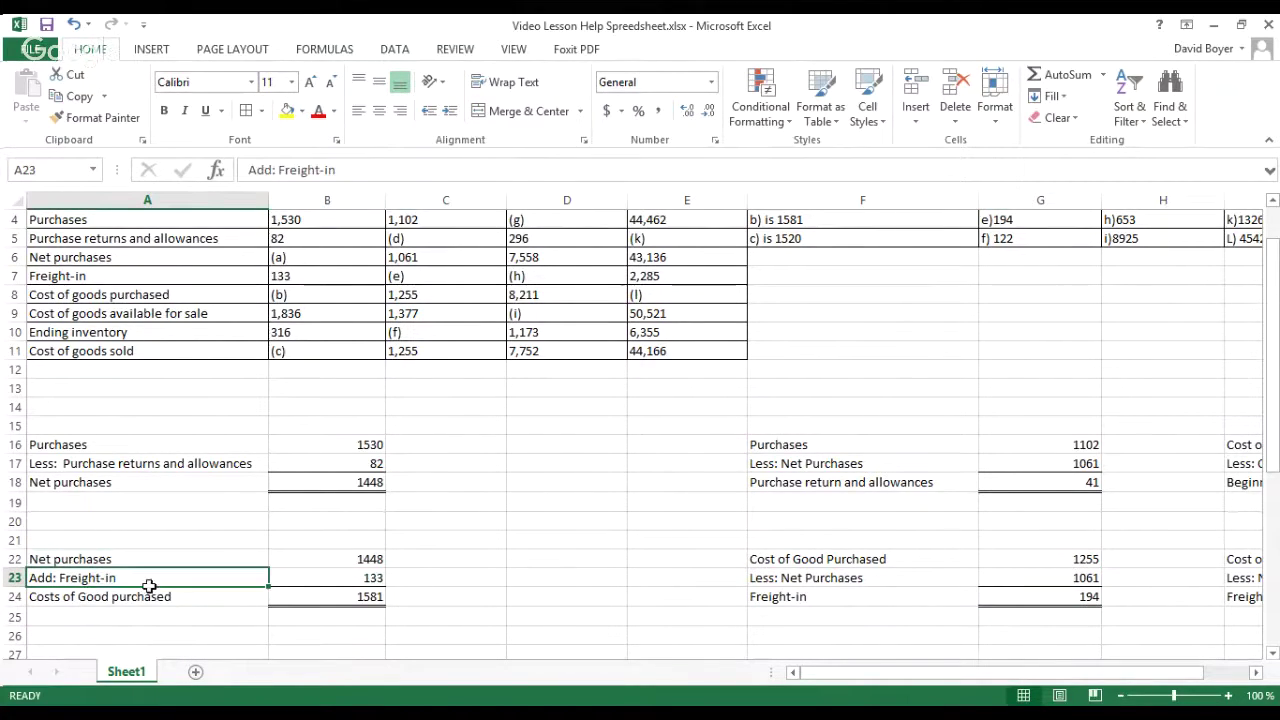
pyautogui.click(355, 598)
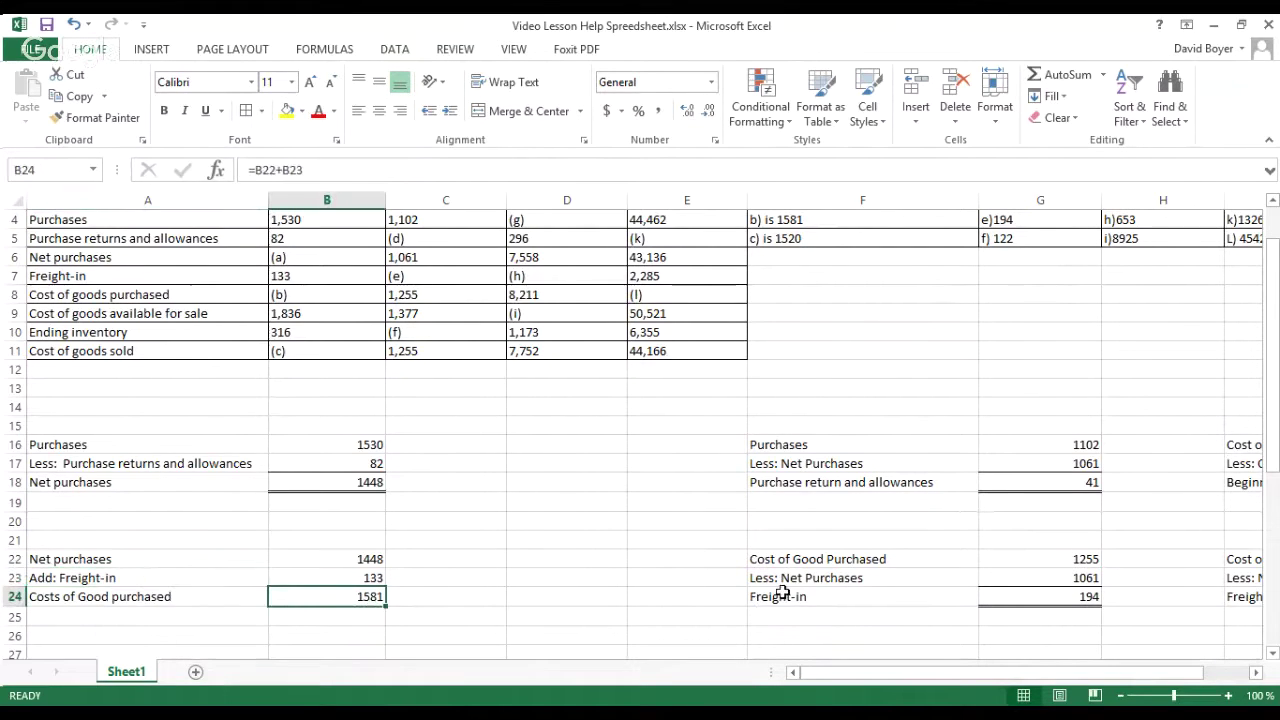
pyautogui.click(1031, 605)
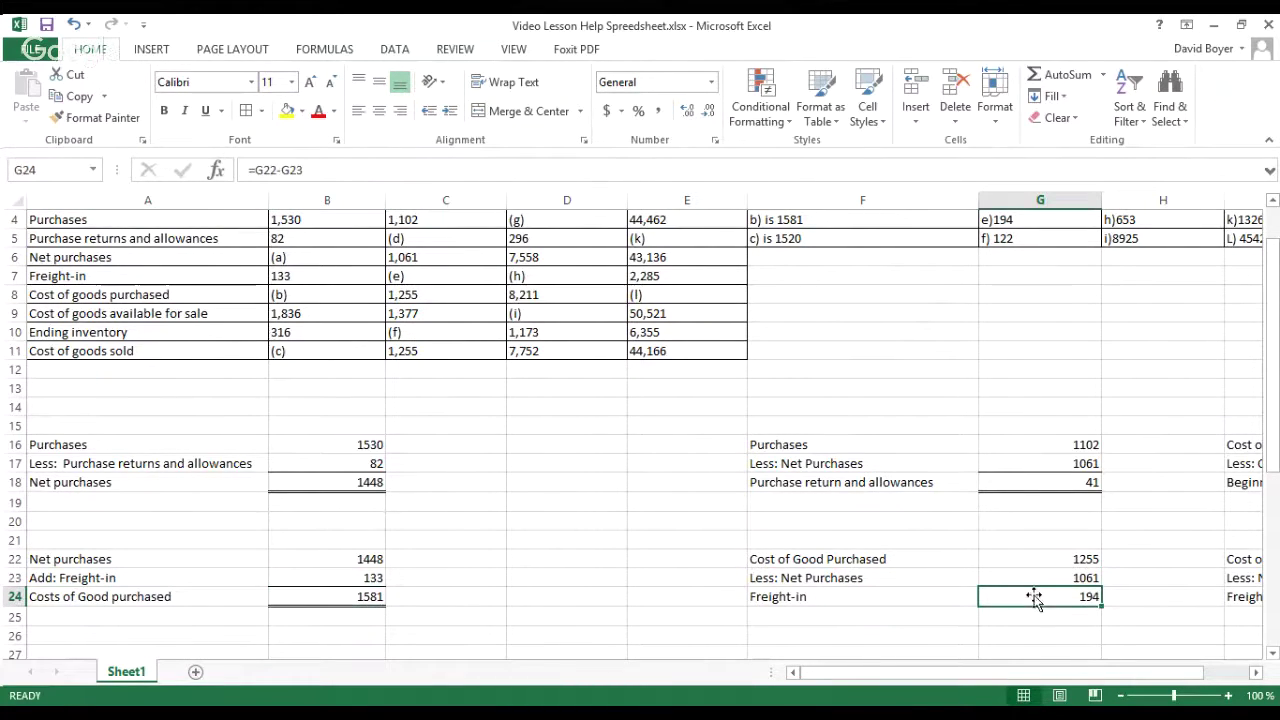
pyautogui.click(1036, 583)
pyautogui.click(1037, 601)
pyautogui.click(1053, 565)
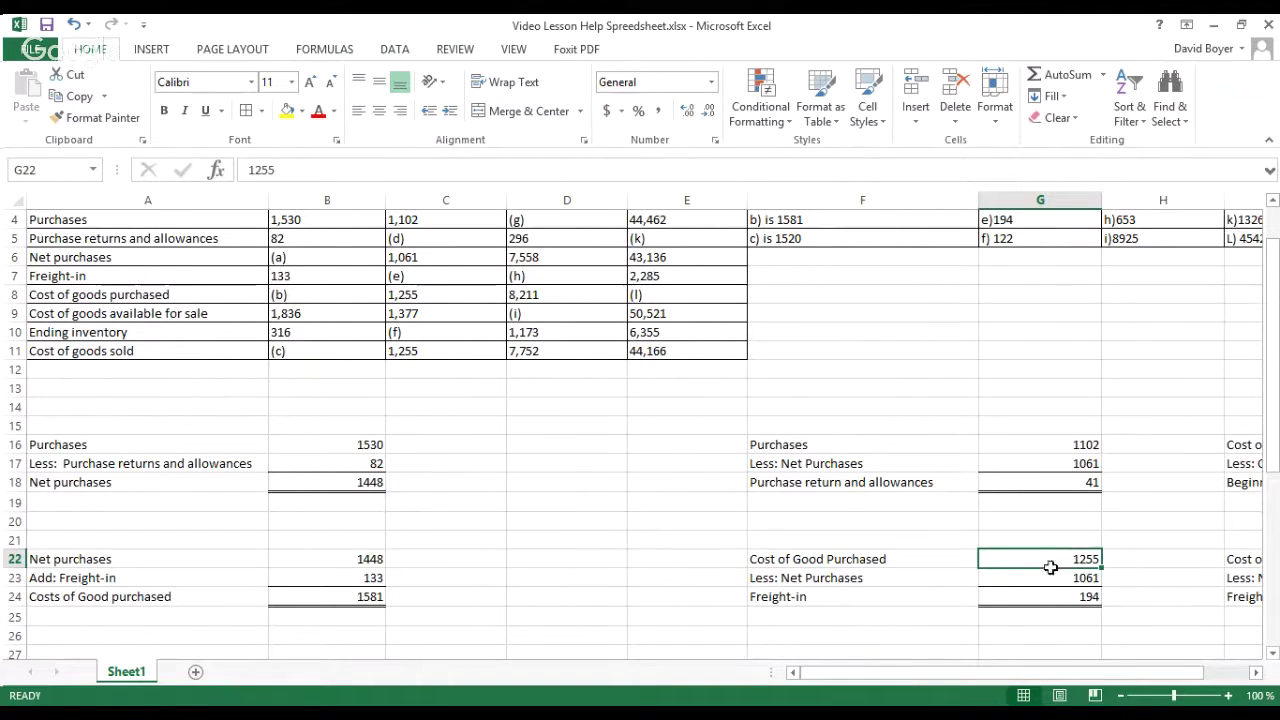
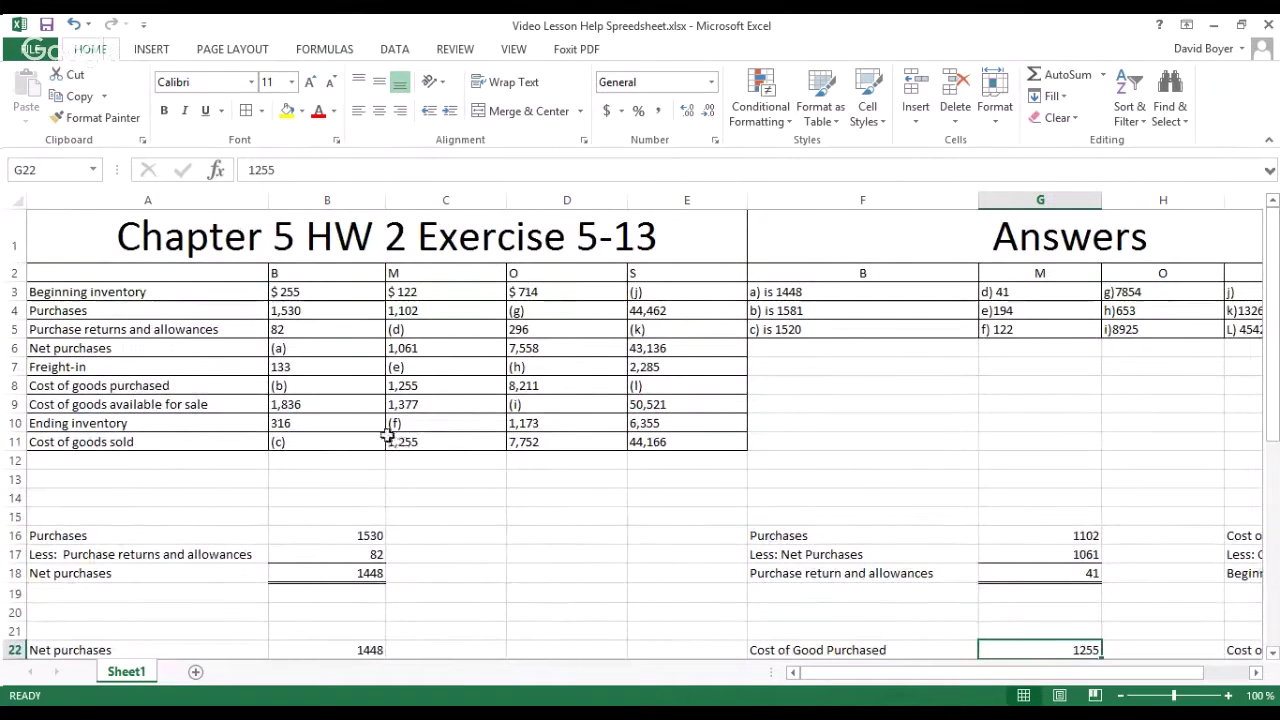
# Examine company M's ending inventory (f) calculation in F28:G30 alongside company B's cost of goods sold calculation in A34:B36
pyautogui.scroll(-1, 426, 428)
pyautogui.scroll(-3, 426, 428)
pyautogui.scroll(1, 426, 428)
pyautogui.scroll(-4, 426, 428)
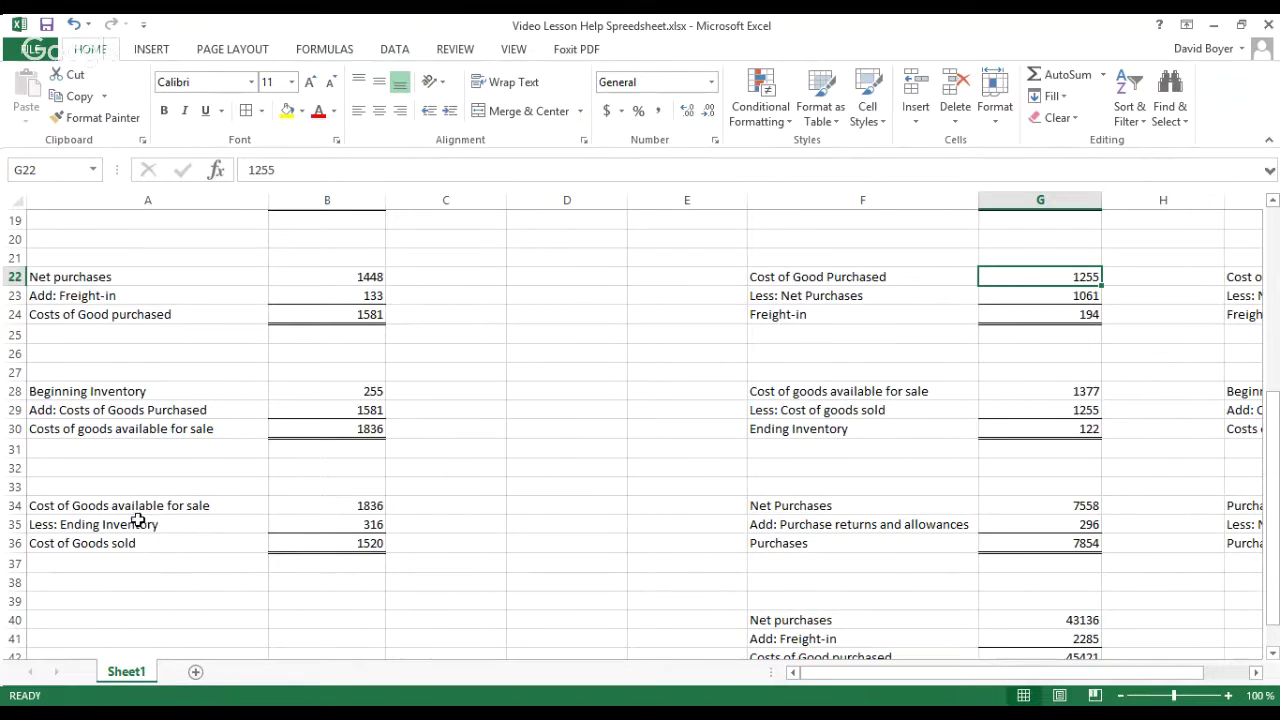
pyautogui.moveTo(138, 505); pyautogui.dragTo(138, 522)
pyautogui.click(359, 550)
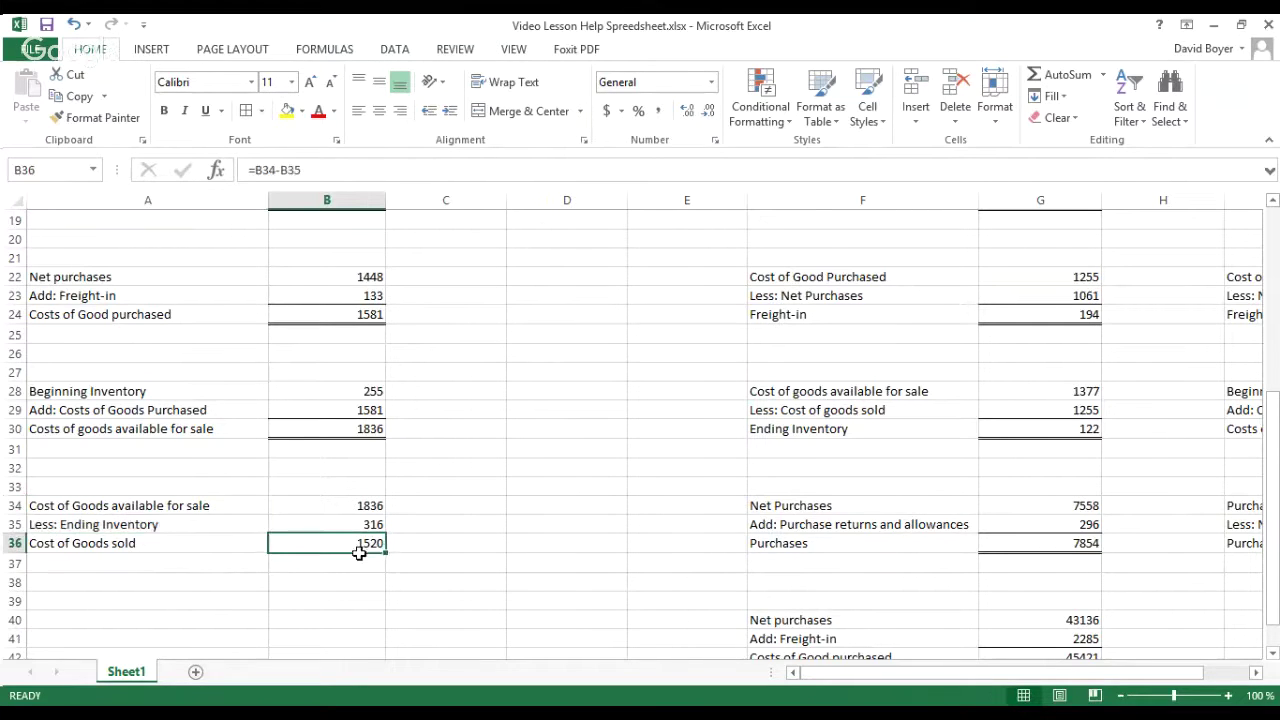
pyautogui.click(1080, 418)
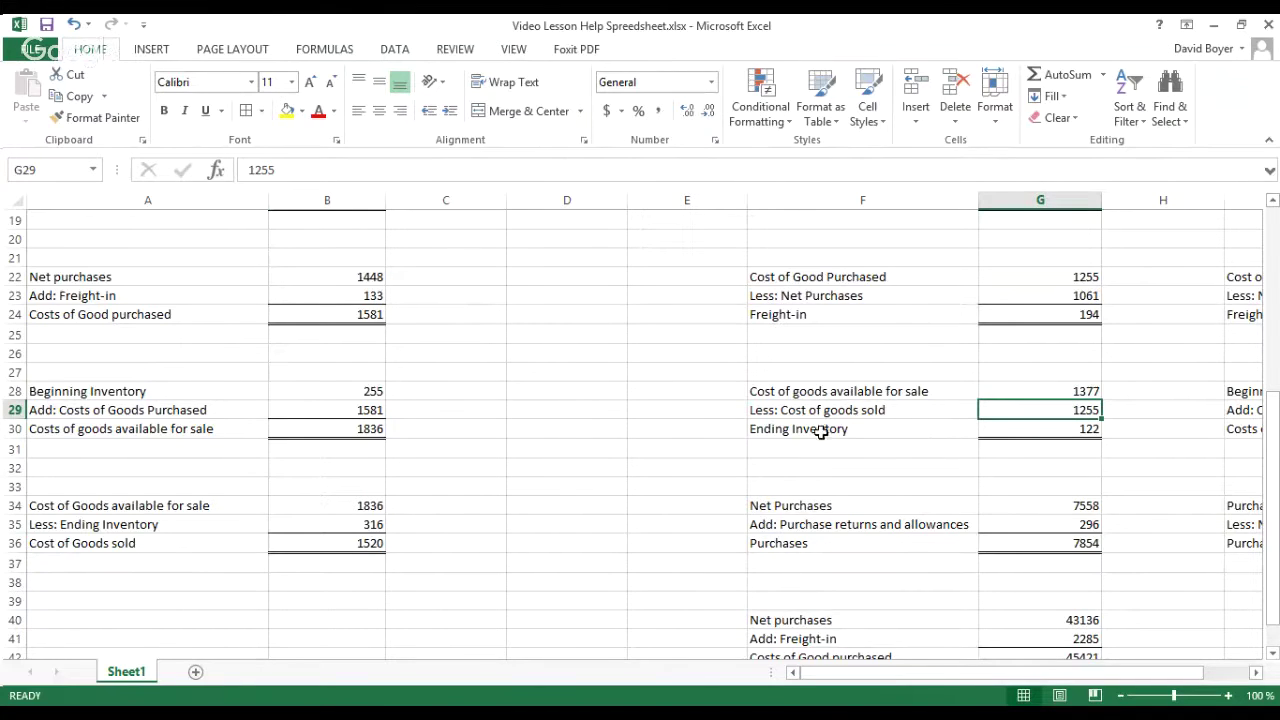
# Examine company O's unknown purchases (g) in D4 and its source amounts, purchase returns in D5 and net purchases in D6
pyautogui.scroll(4, 690, 424)
pyautogui.scroll(2, 690, 424)
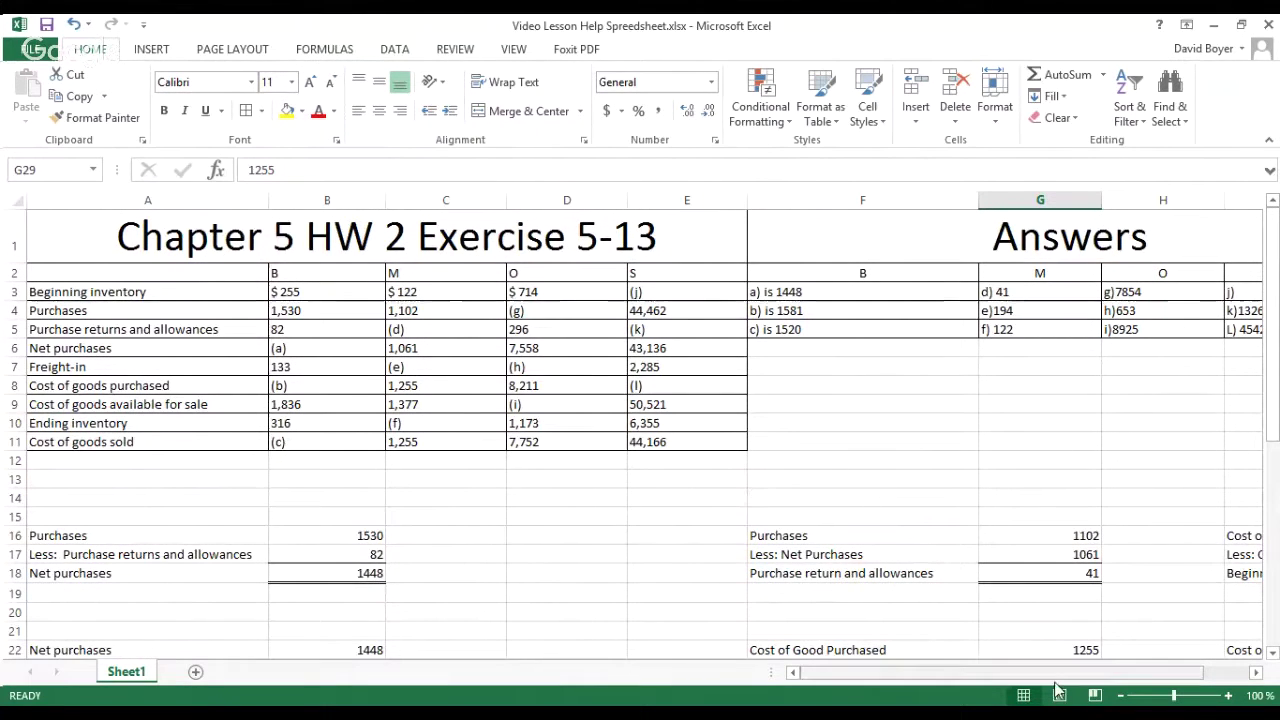
pyautogui.moveTo(1044, 672); pyautogui.dragTo(1106, 688)
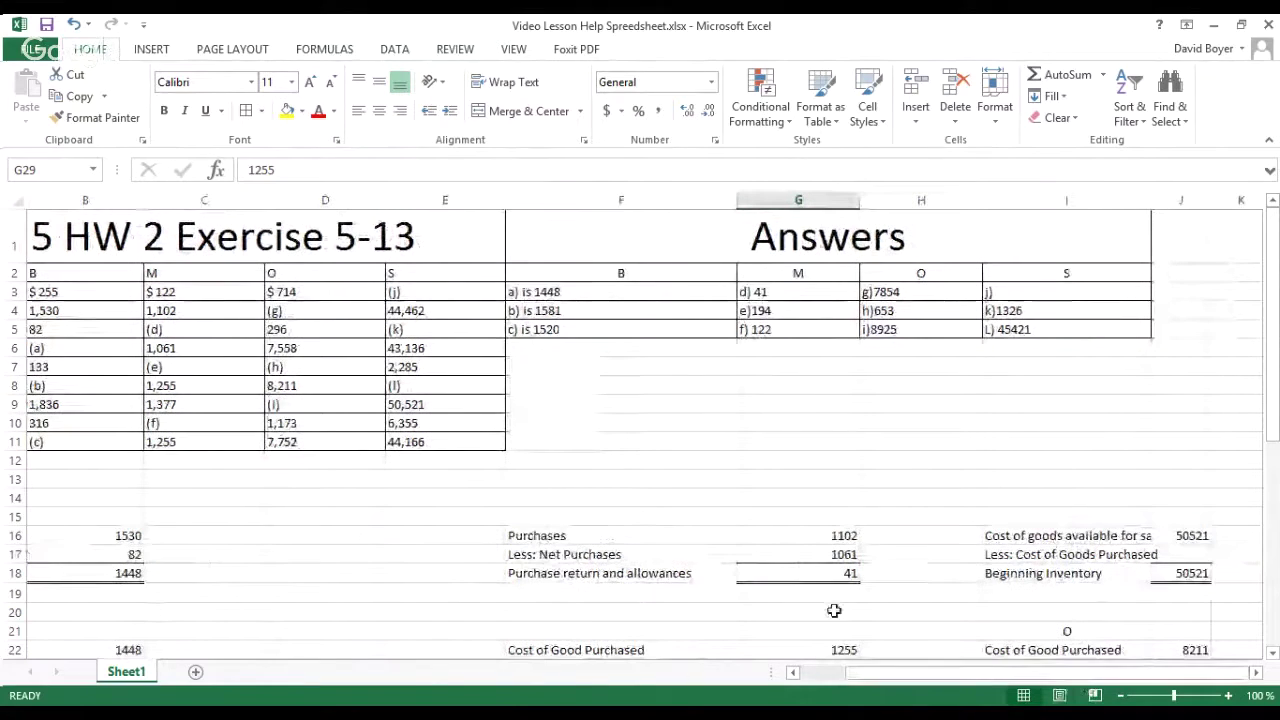
pyautogui.click(318, 318)
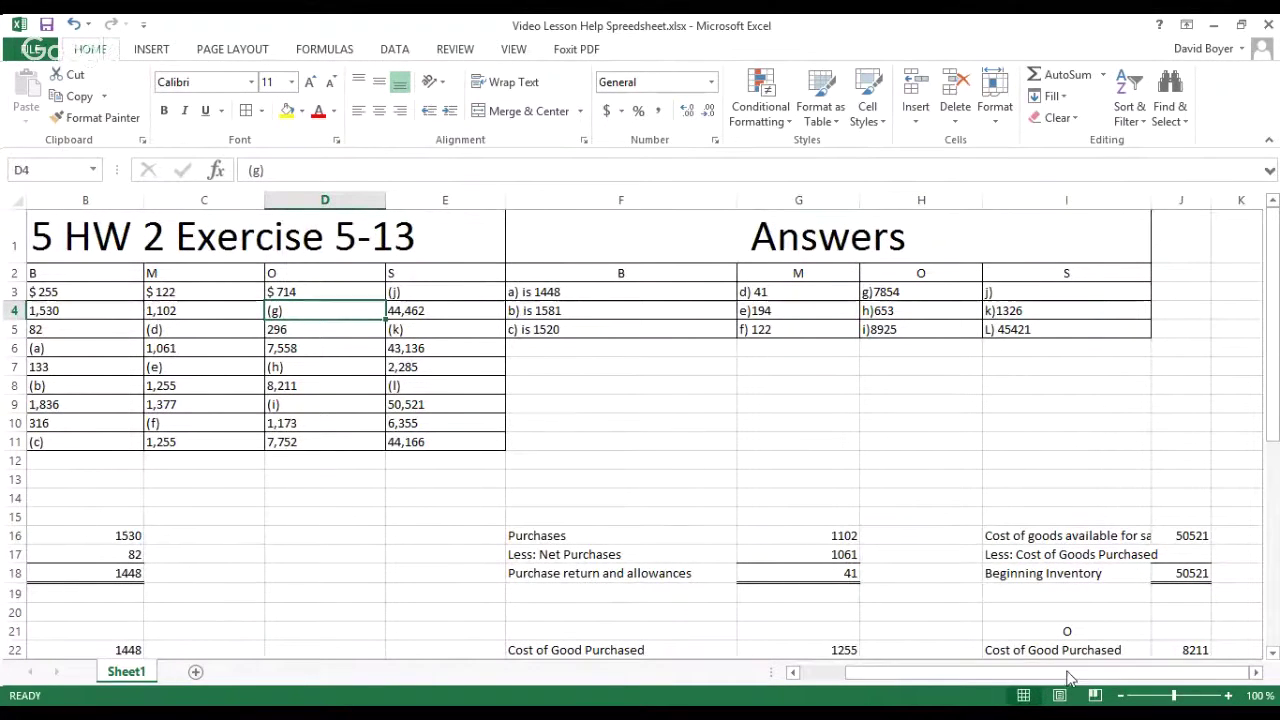
pyautogui.moveTo(1060, 680); pyautogui.dragTo(1020, 692)
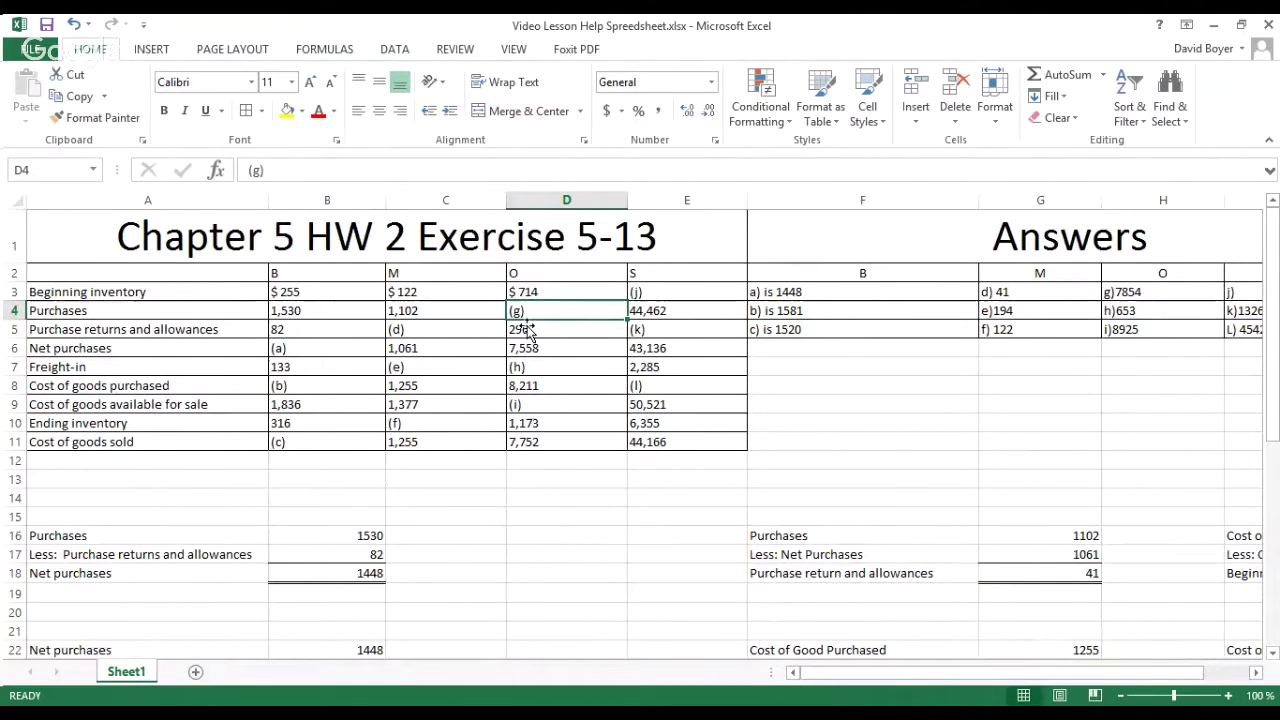
pyautogui.scroll(-1, 667, 422)
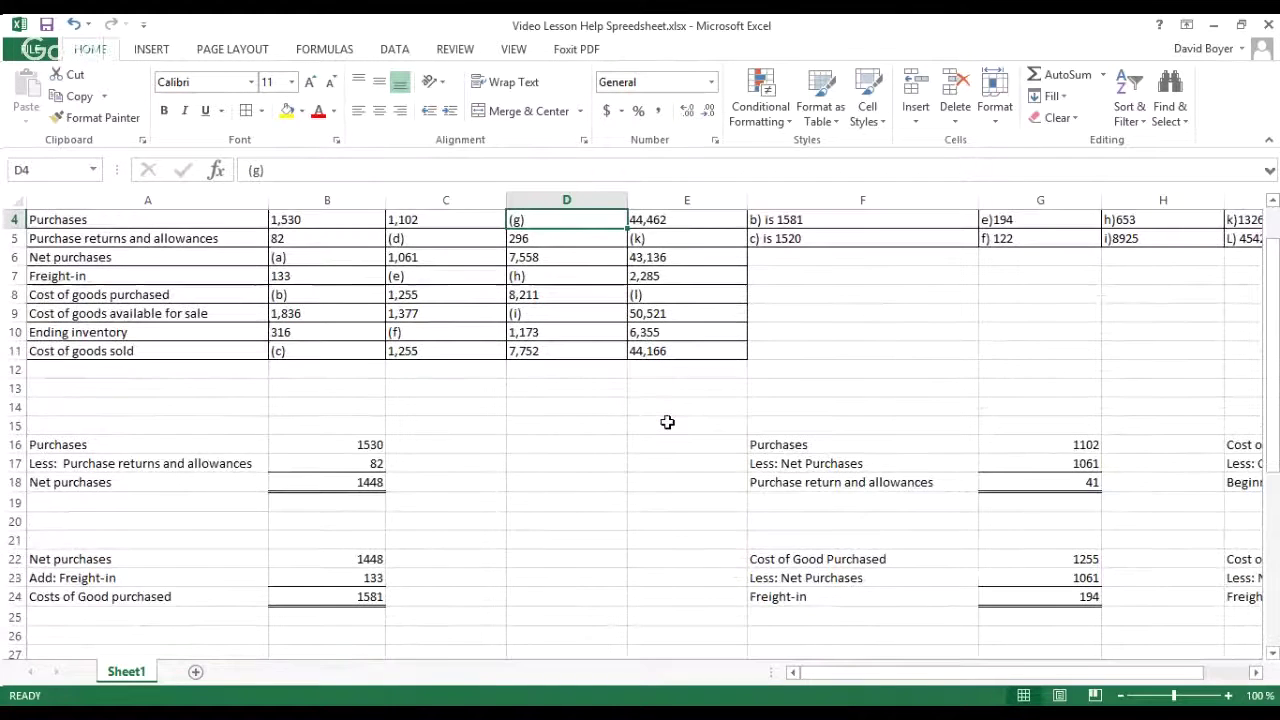
pyautogui.scroll(1, 551, 337)
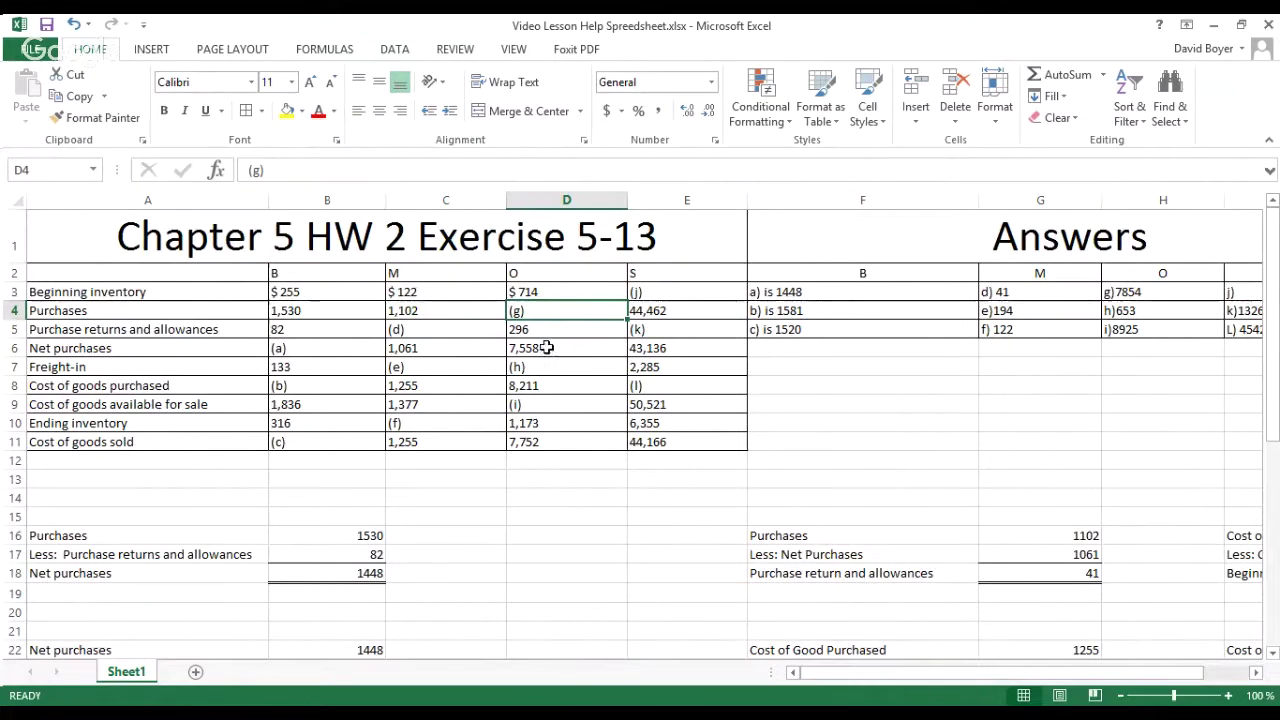
pyautogui.click(548, 355)
pyautogui.click(546, 334)
pyautogui.click(548, 352)
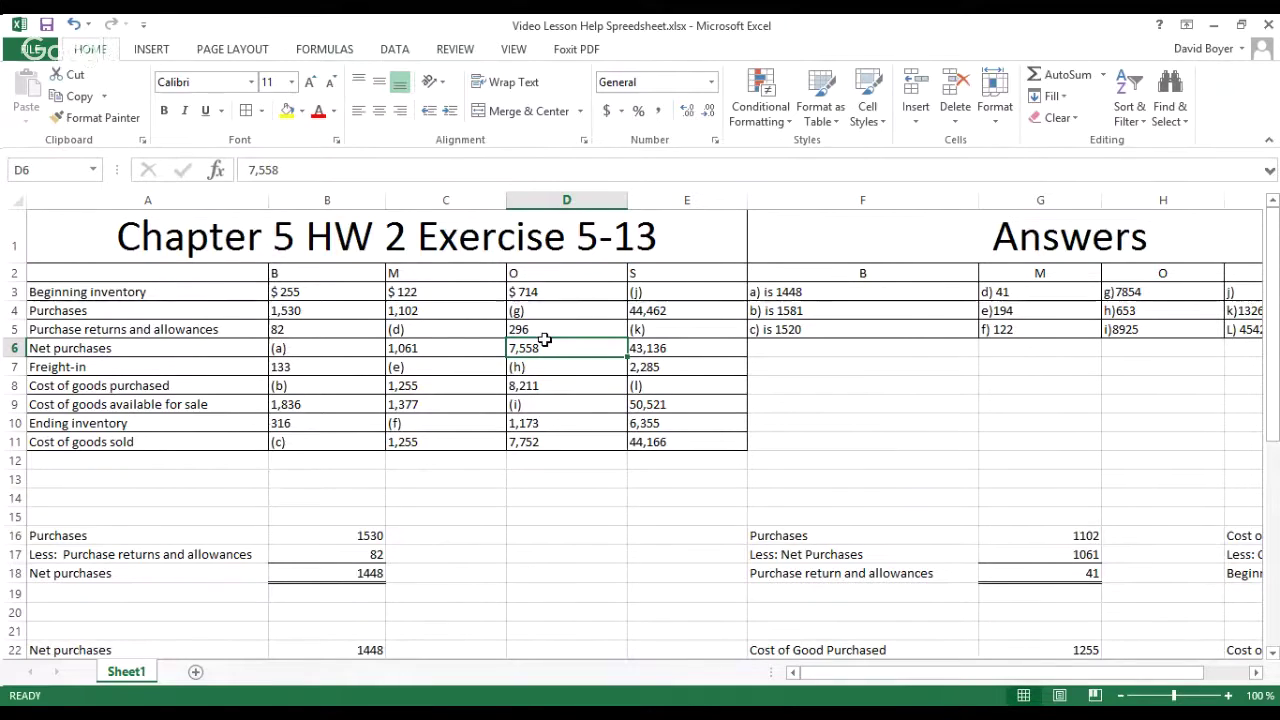
pyautogui.click(545, 338)
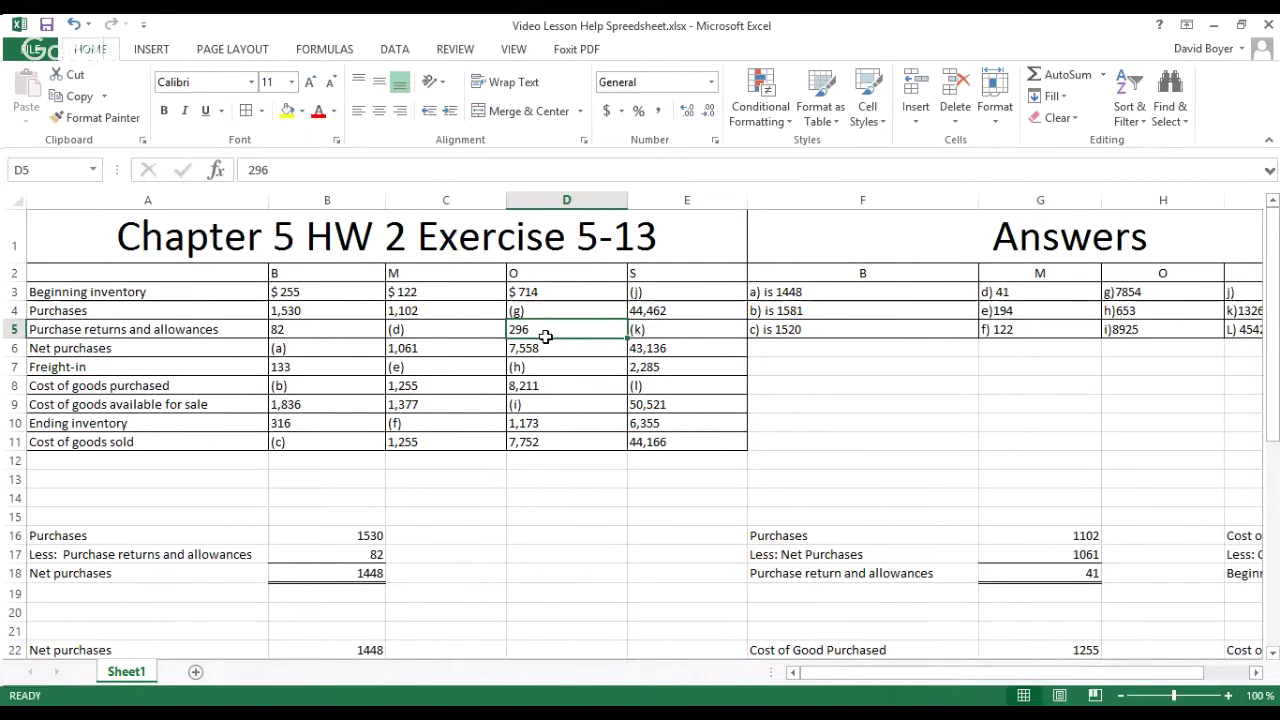
pyautogui.click(552, 321)
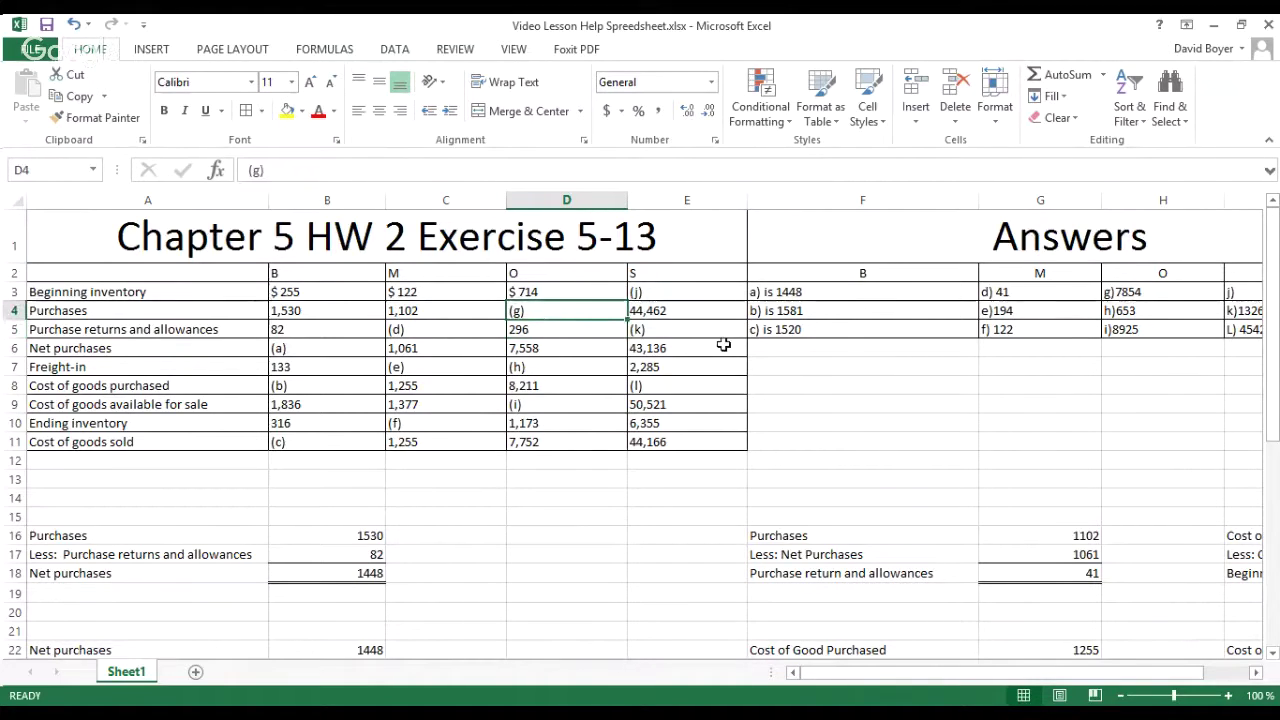
# Review company O's purchases calculation in F34:G36, from net purchases and purchase returns and allowances to the formula in G36
pyautogui.scroll(-3, 900, 443)
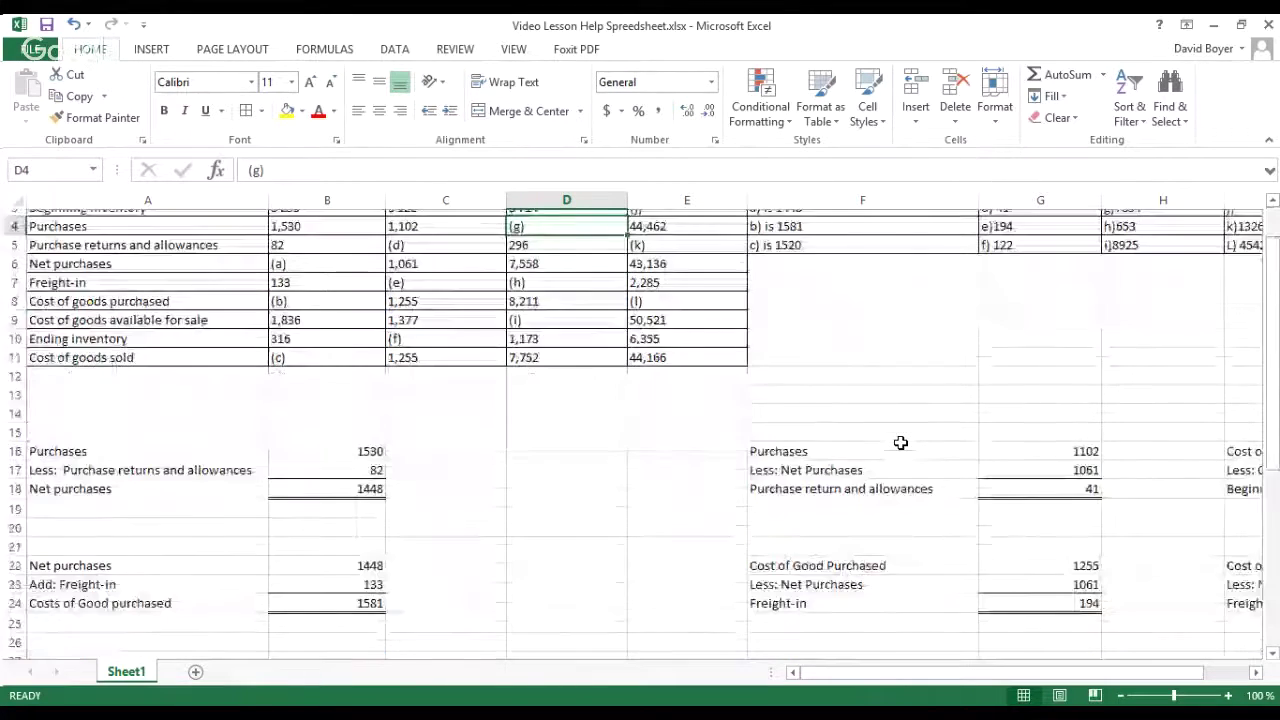
pyautogui.scroll(-2, 900, 443)
pyautogui.moveTo(950, 674); pyautogui.dragTo(1025, 672)
pyautogui.scroll(2, 977, 523)
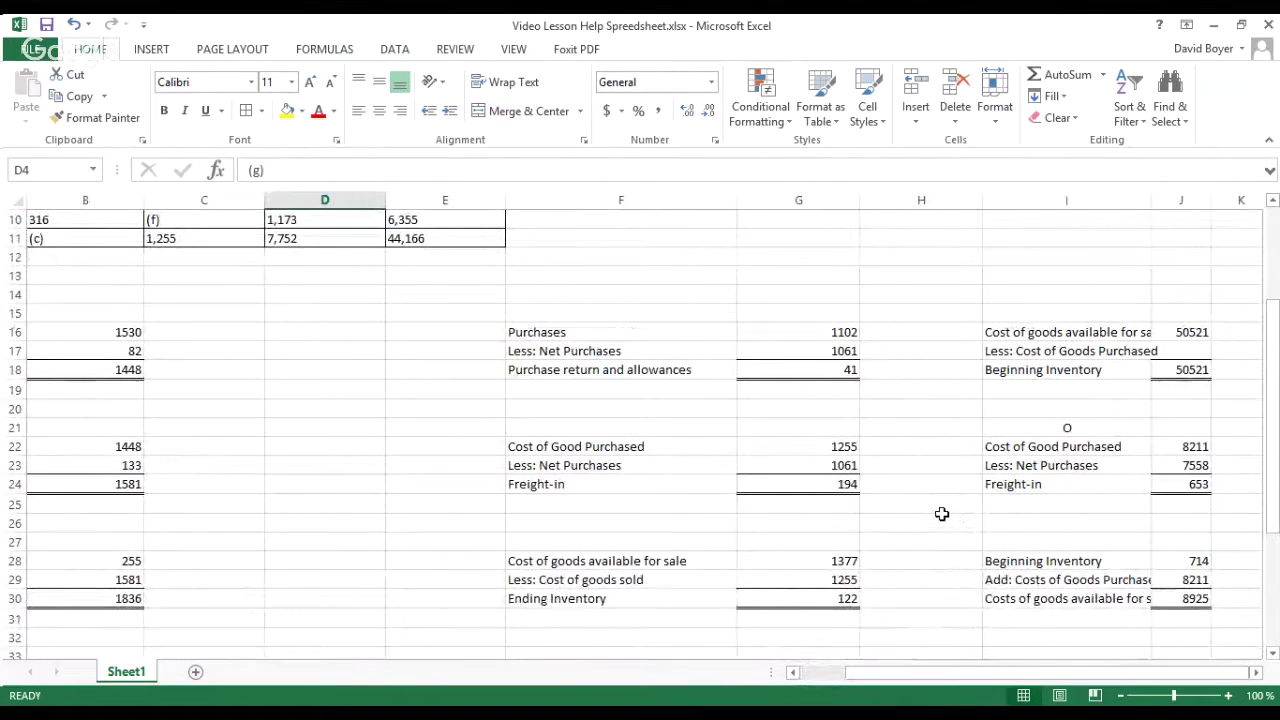
pyautogui.scroll(-2, 942, 514)
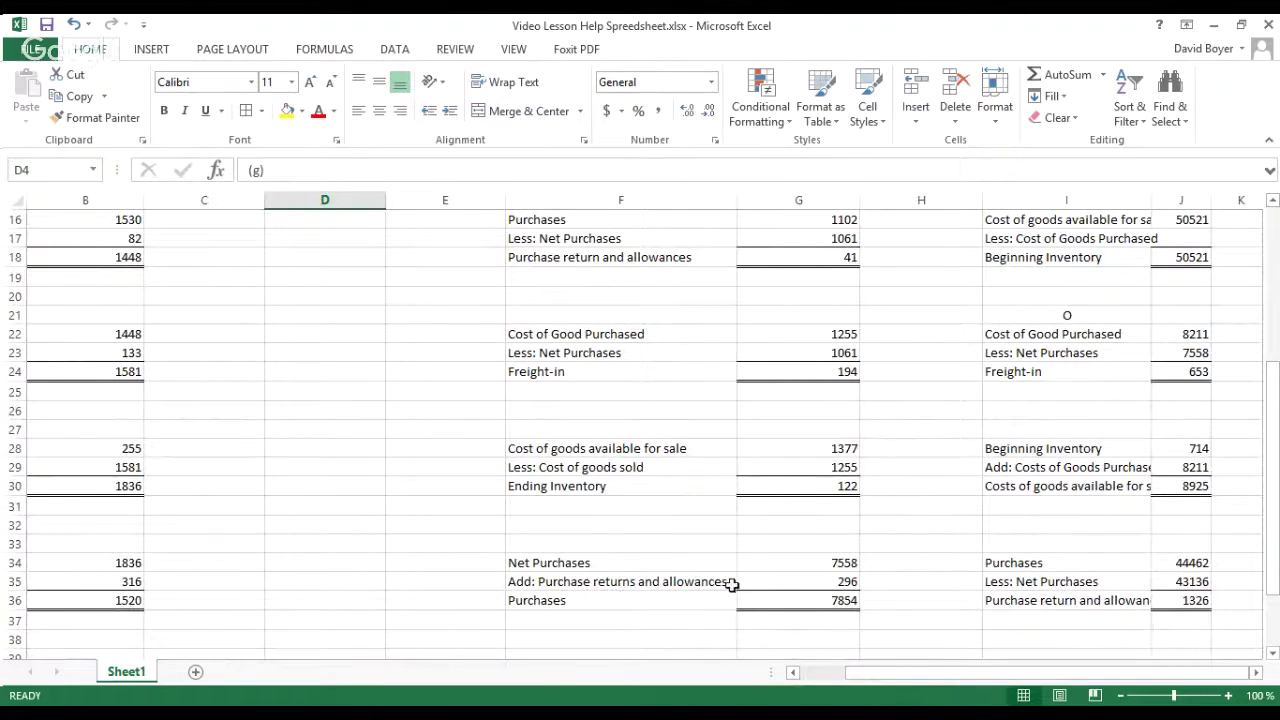
pyautogui.click(790, 609)
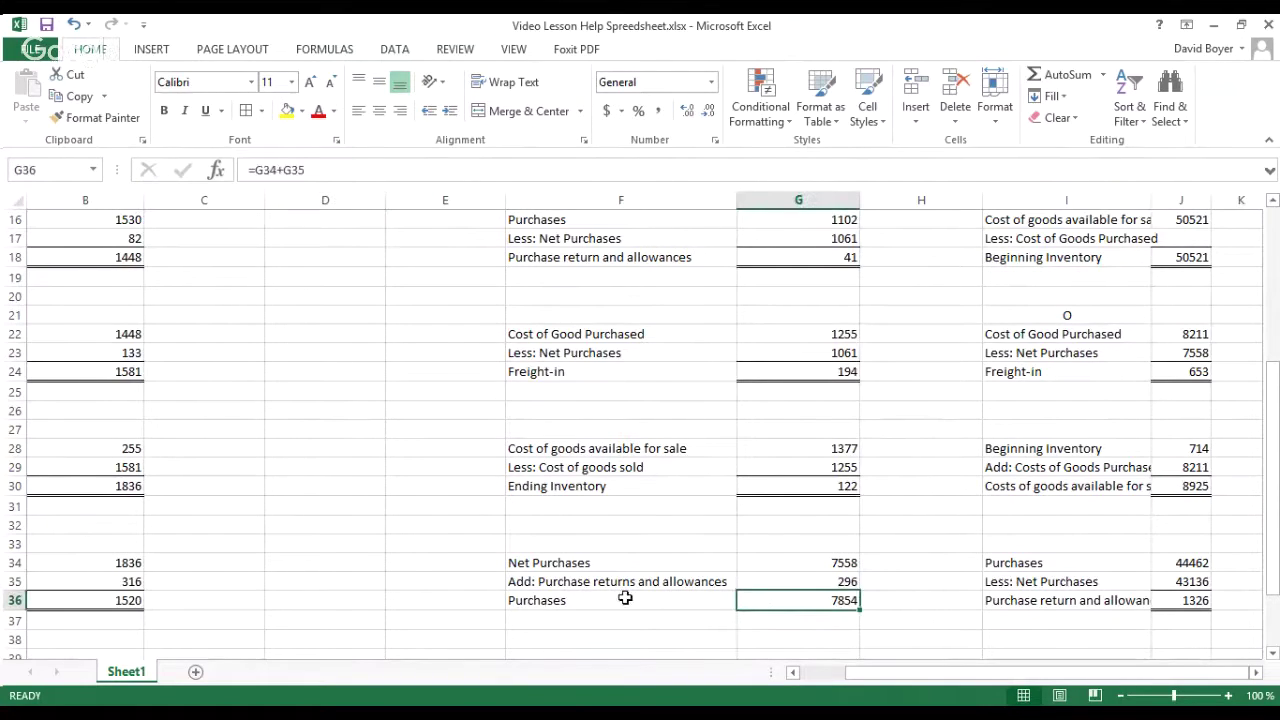
pyautogui.click(536, 566)
pyautogui.click(604, 586)
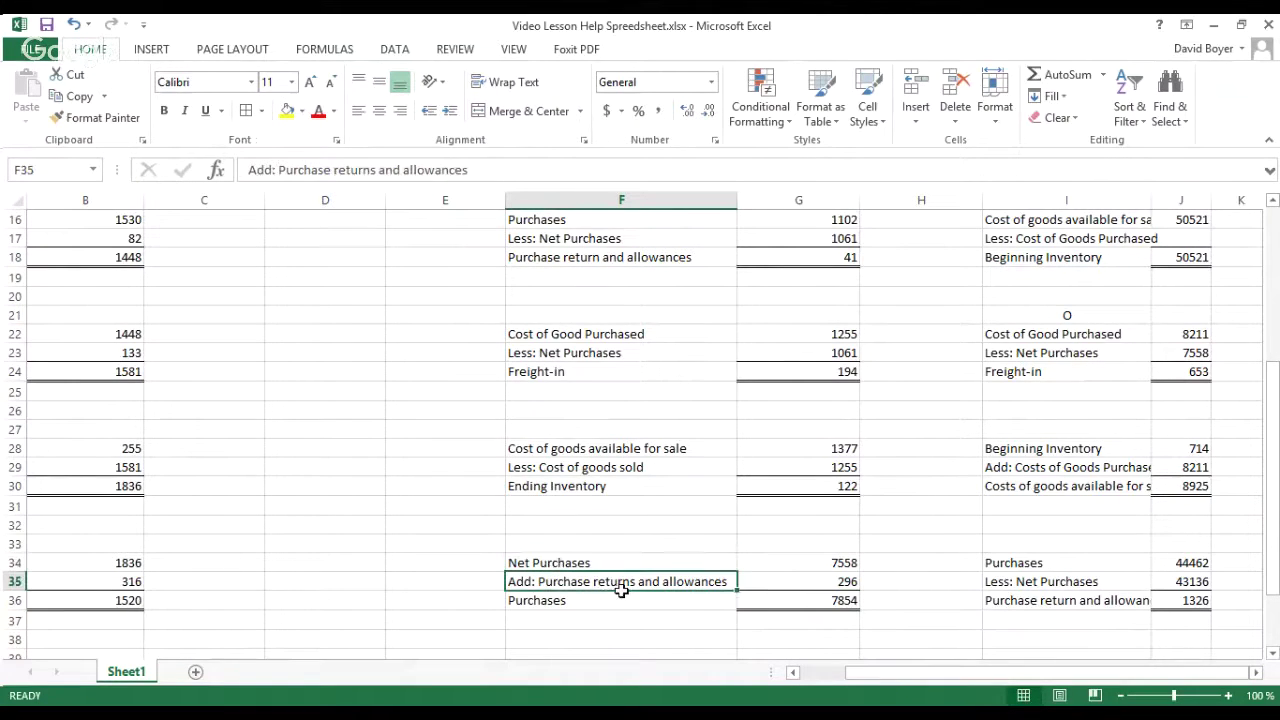
pyautogui.click(840, 609)
# Review company O's unknown freight-in (h) in D7 using the freight-in method in F22:F24, and check its answer in H4
pyautogui.scroll(5, 689, 560)
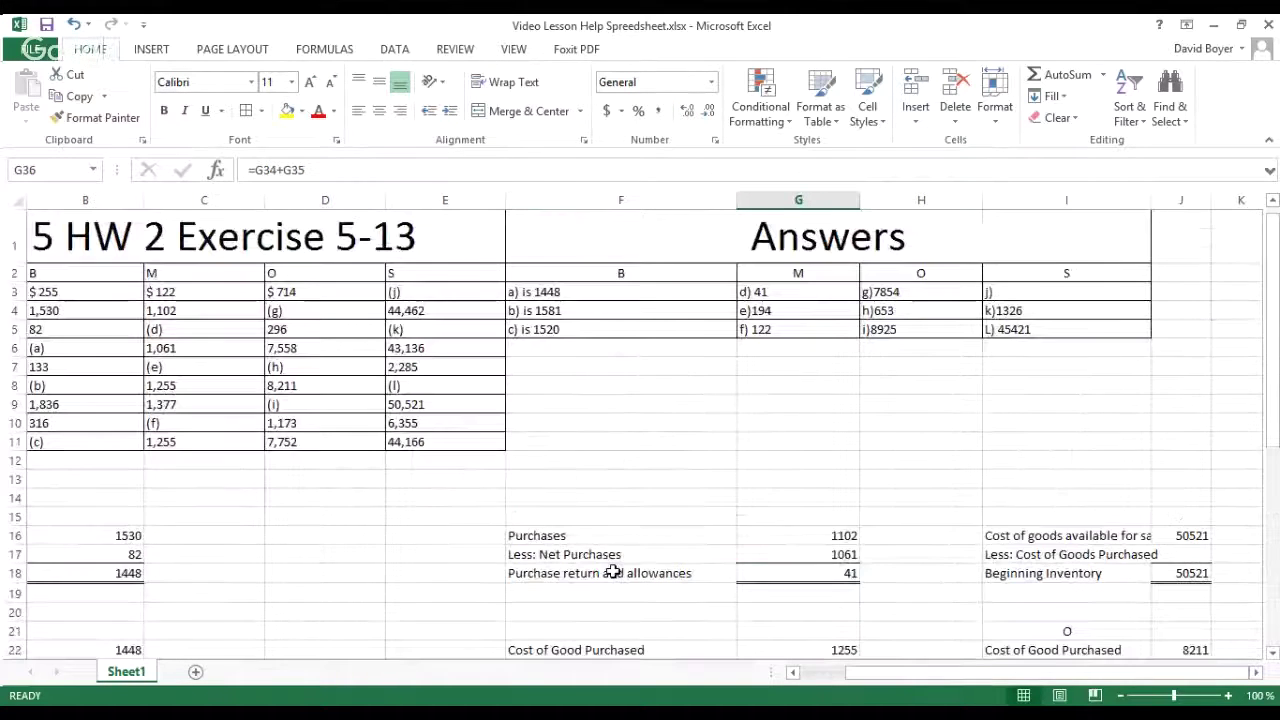
pyautogui.hscroll(-2, 940, 650)
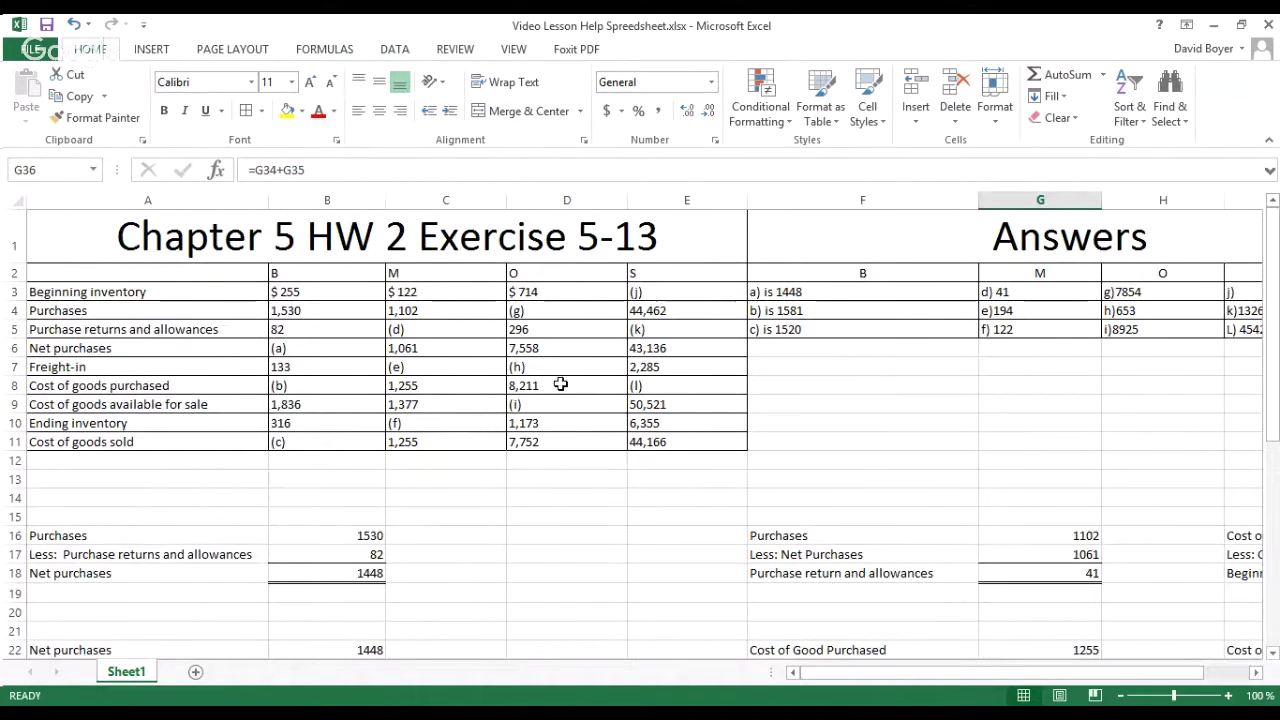
pyautogui.click(558, 374)
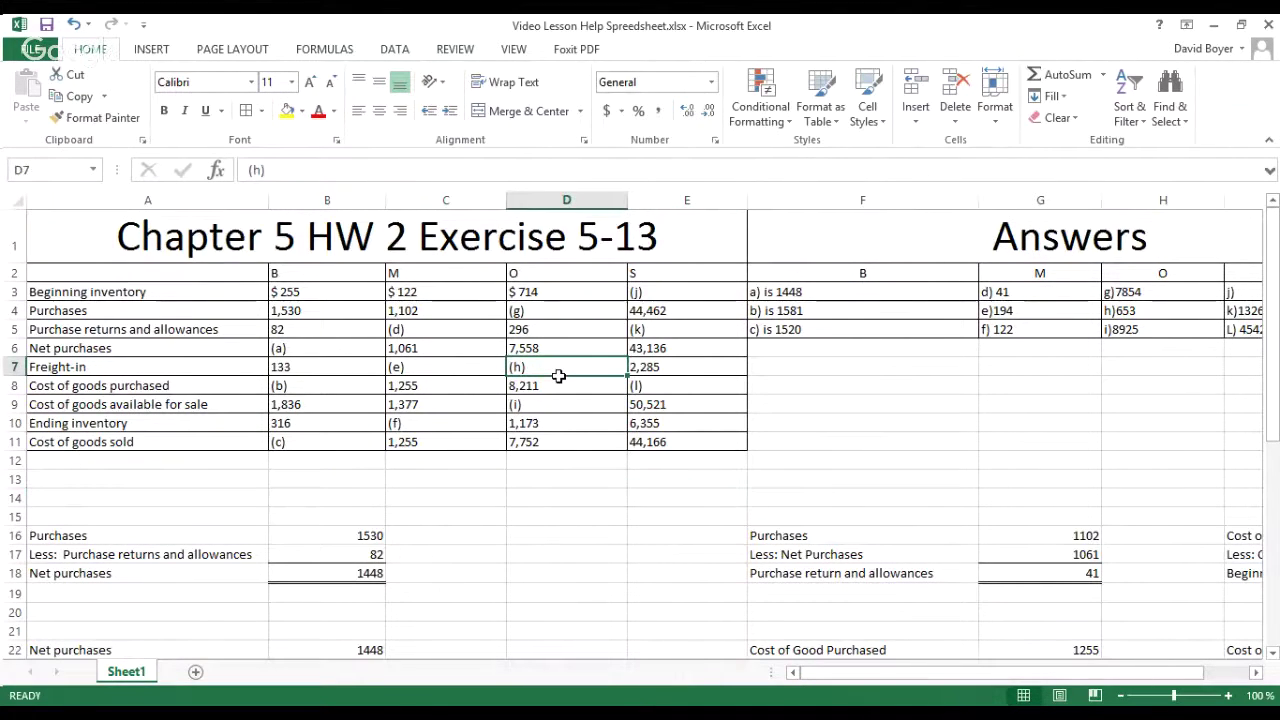
pyautogui.scroll(-2, 566, 394)
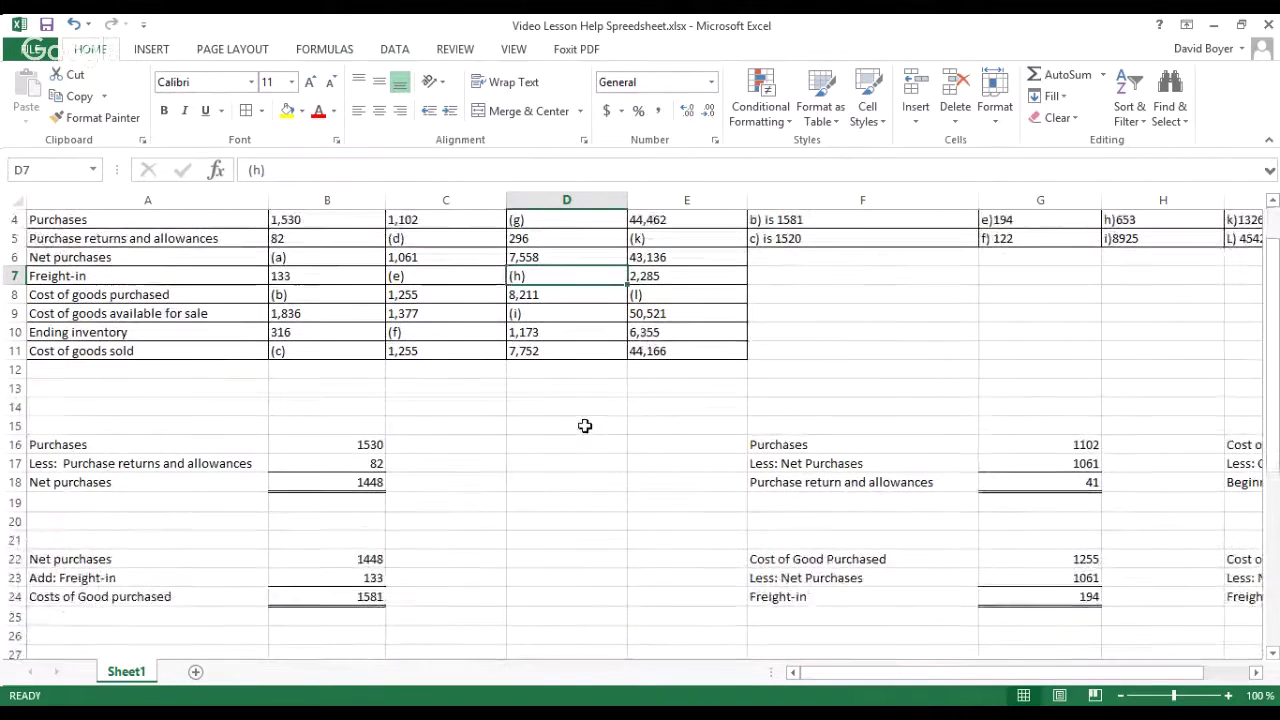
pyautogui.scroll(-1, 585, 426)
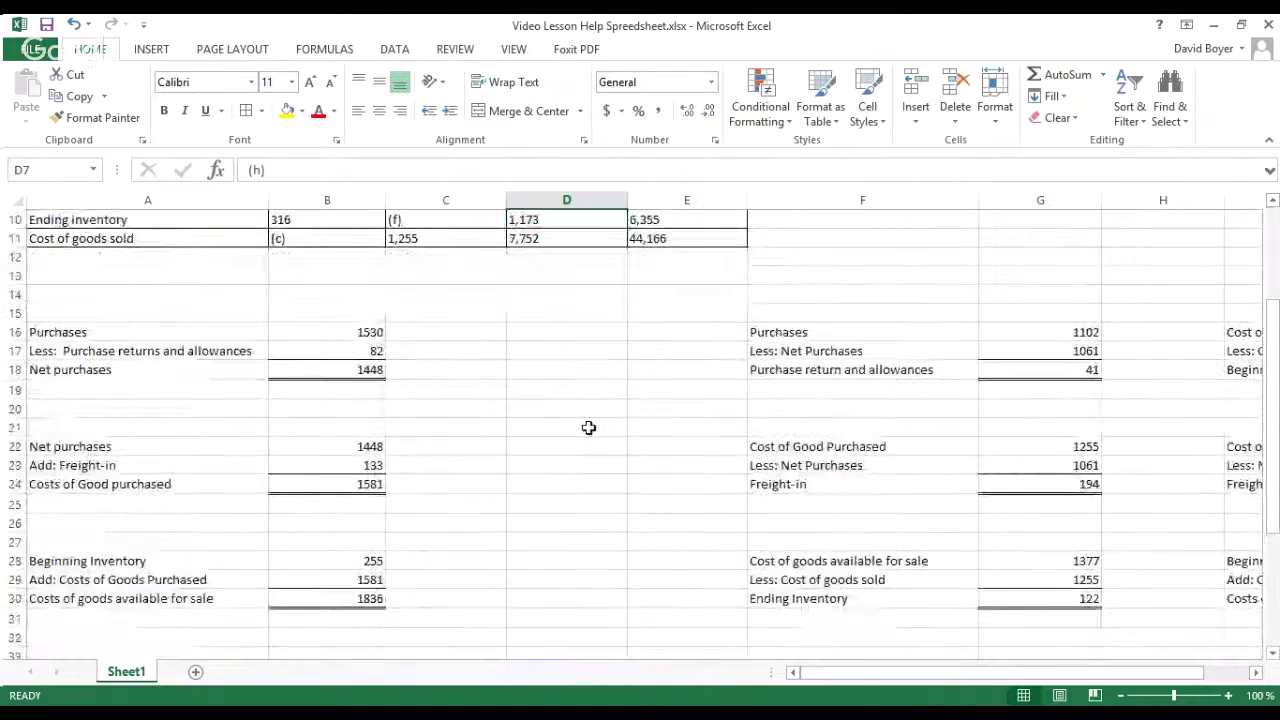
pyautogui.click(772, 487)
pyautogui.click(800, 452)
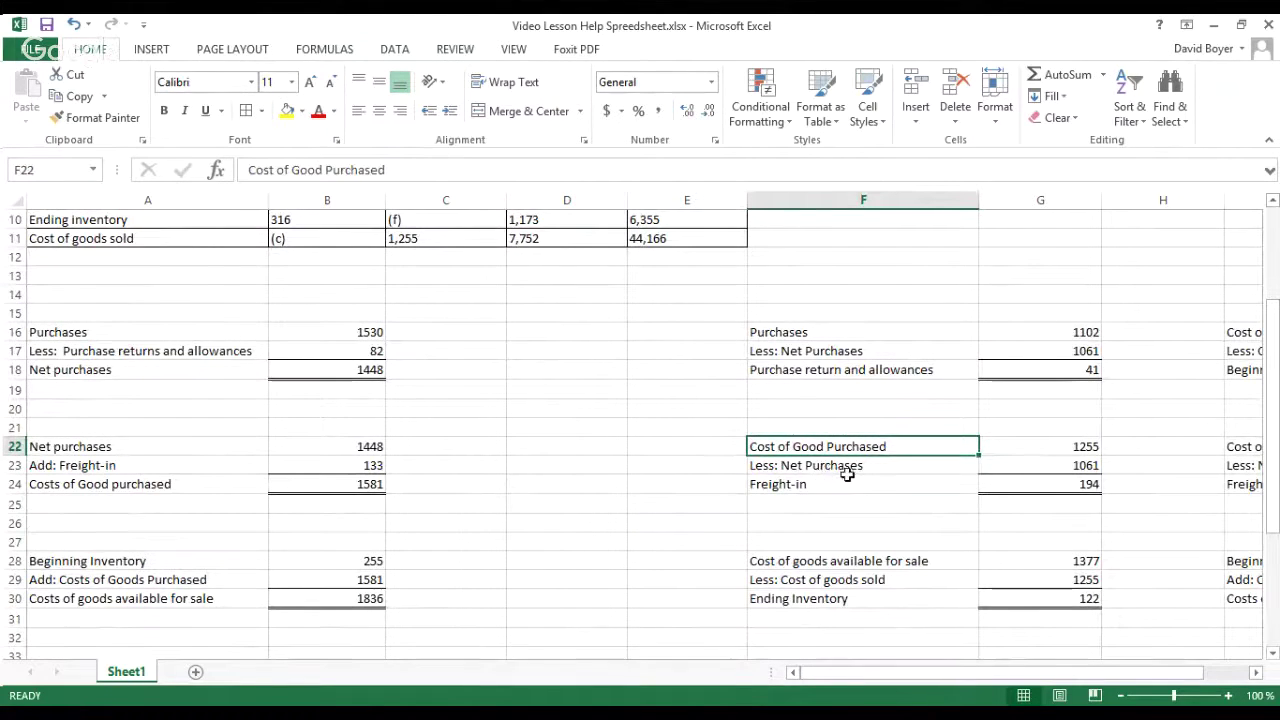
pyautogui.click(845, 469)
pyautogui.click(838, 496)
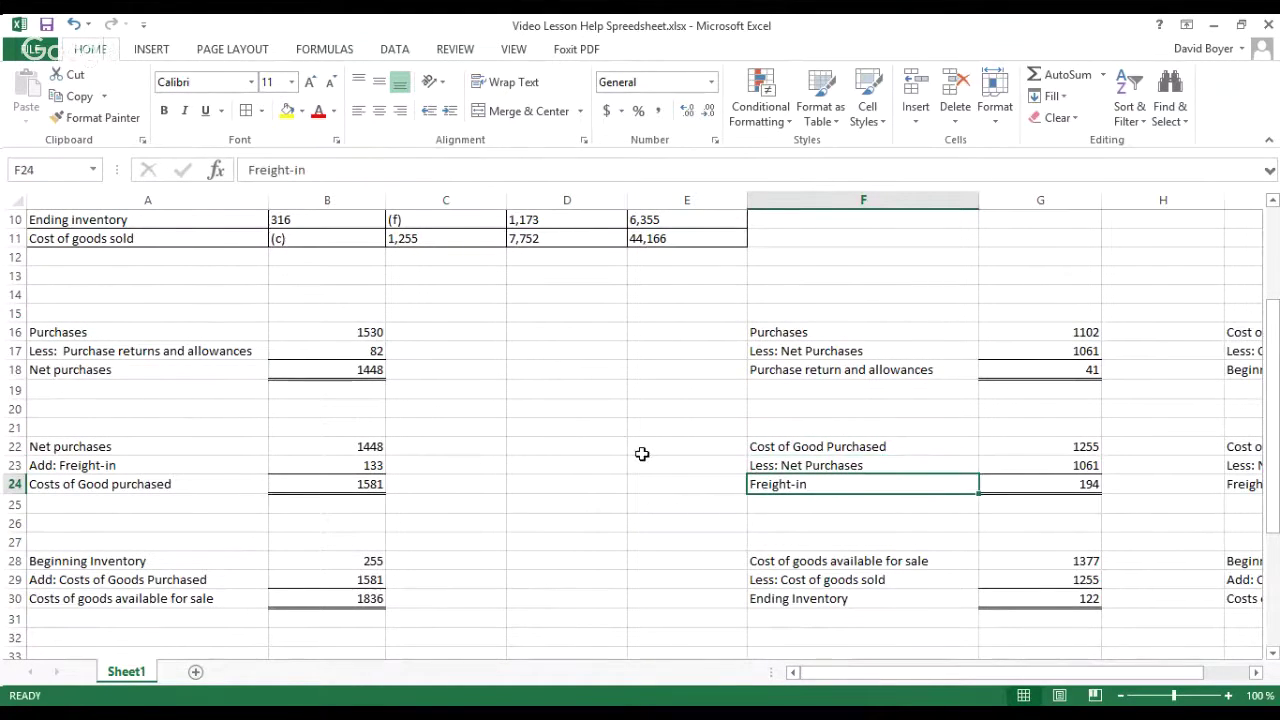
pyautogui.scroll(3, 640, 451)
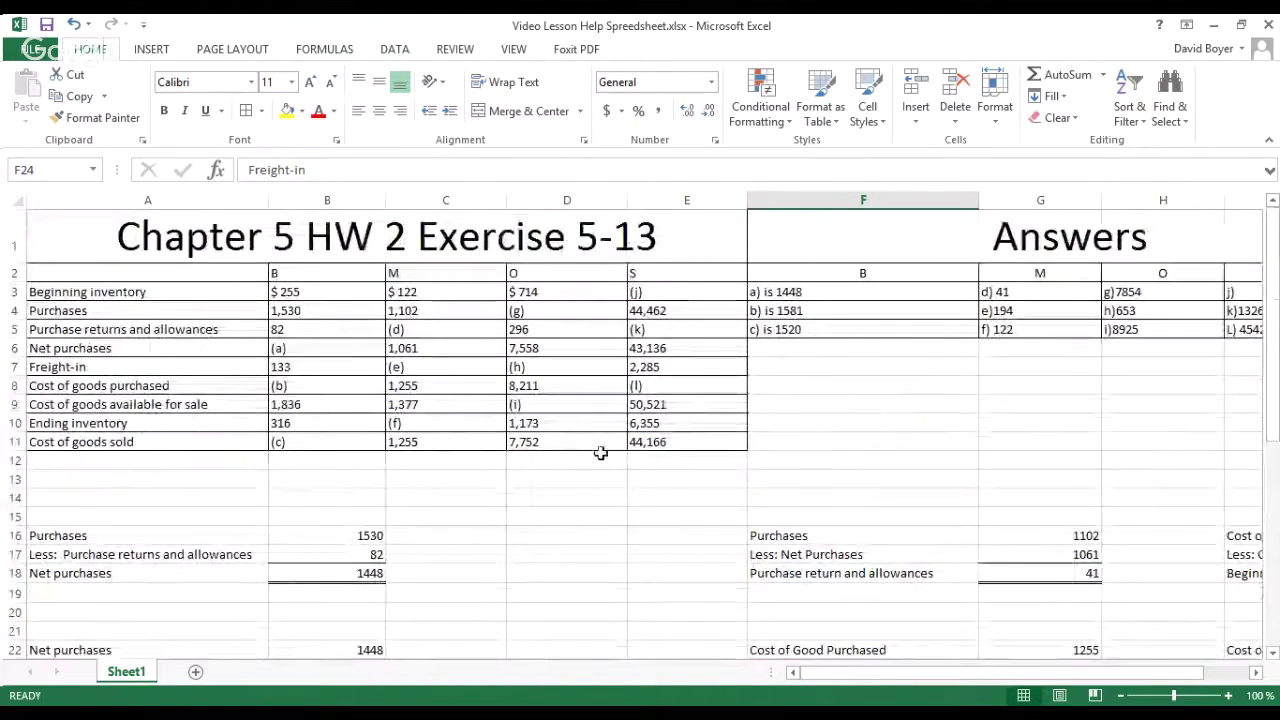
pyautogui.click(500, 371)
pyautogui.click(530, 374)
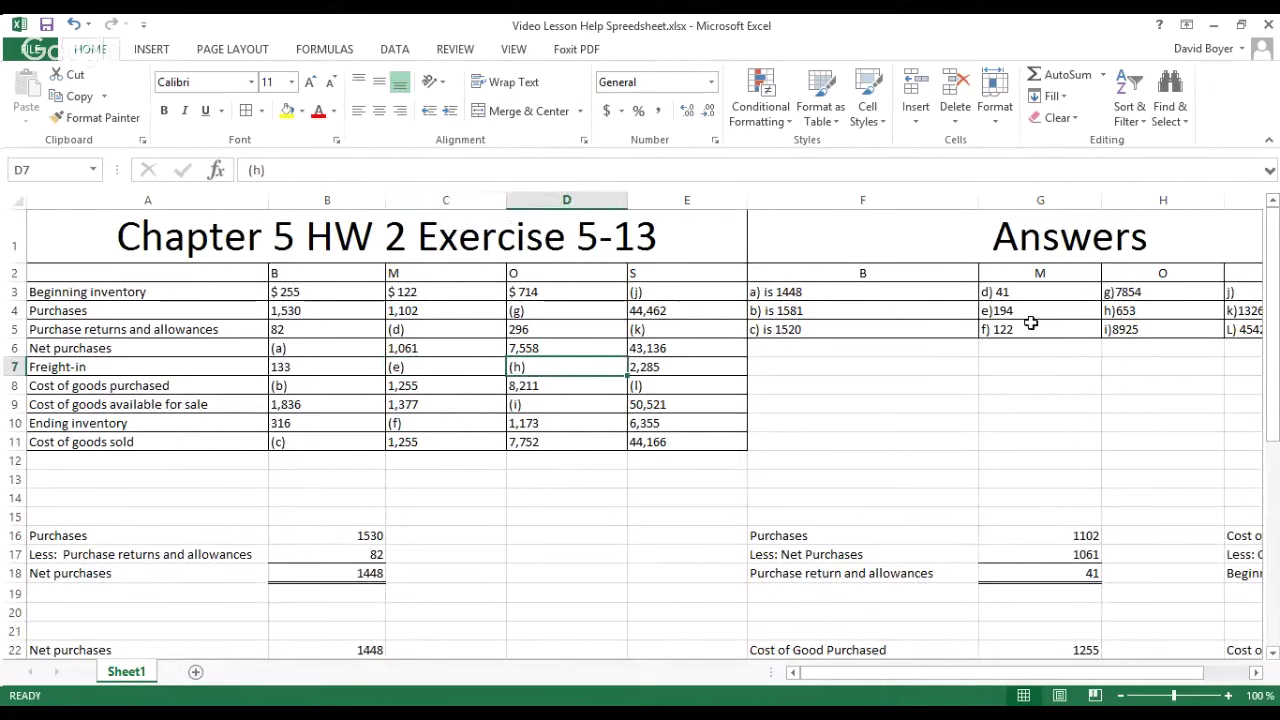
pyautogui.click(1135, 316)
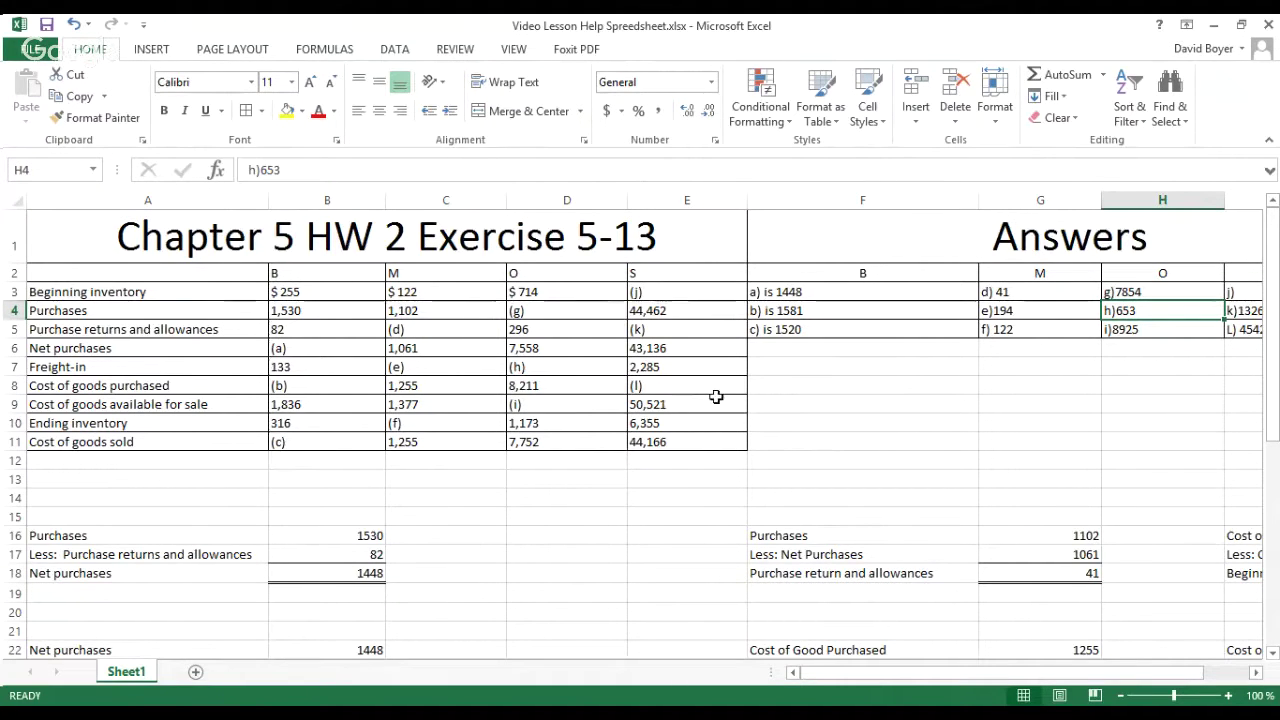
# Review company O's cost of goods available for sale calculation in I28:J30, from beginning inventory and cost of goods purchased
pyautogui.scroll(-3, 716, 398)
pyautogui.scroll(-4, 716, 398)
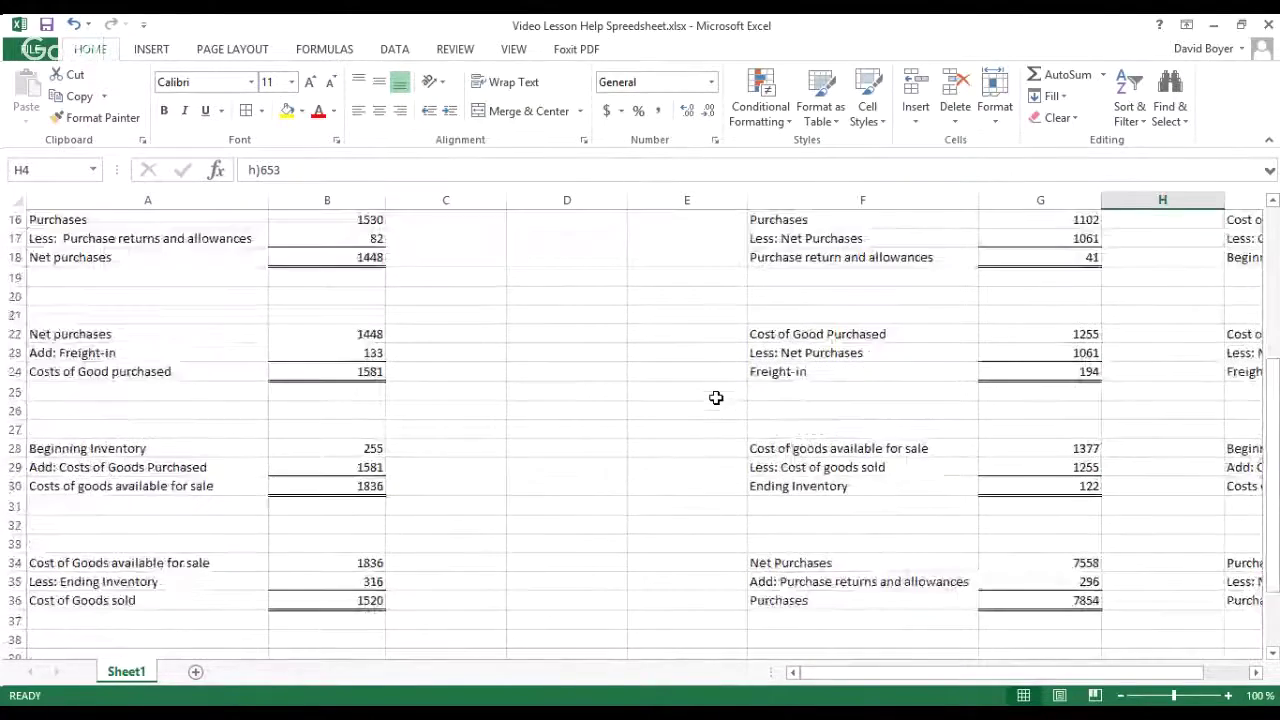
pyautogui.scroll(-1, 716, 403)
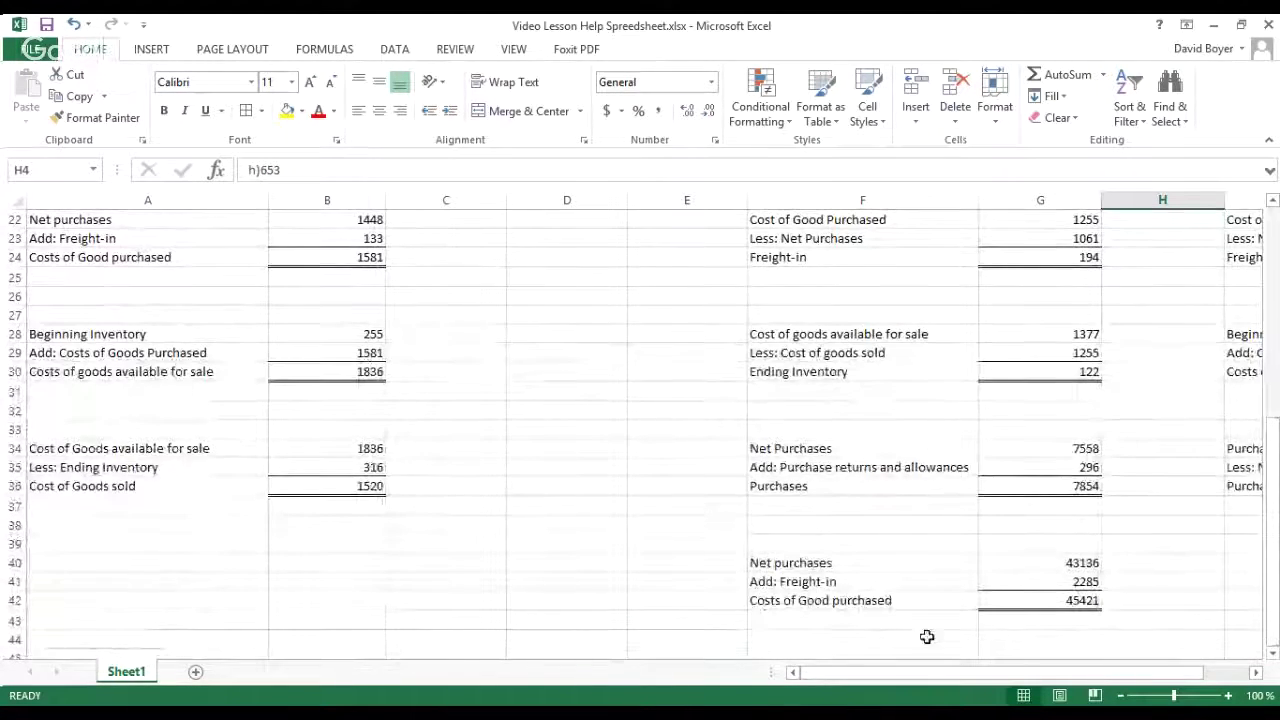
pyautogui.moveTo(1021, 675); pyautogui.dragTo(1074, 646)
pyautogui.scroll(3, 971, 510)
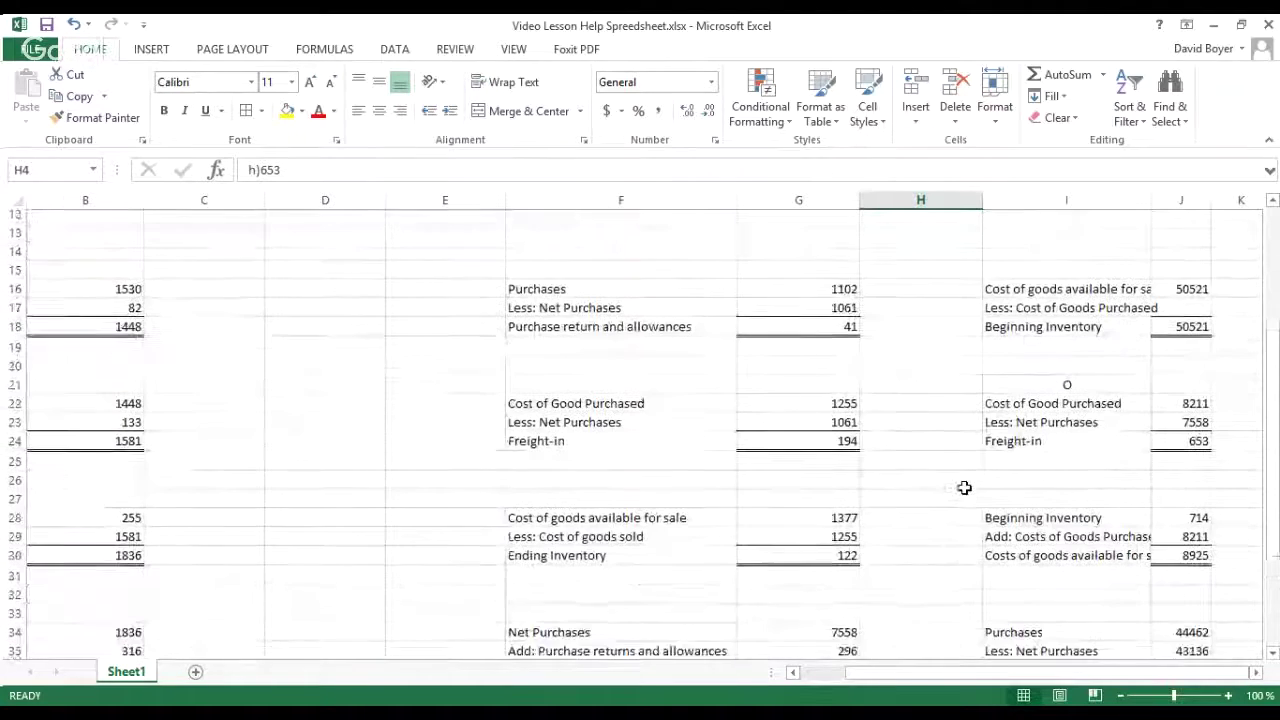
pyautogui.click(1028, 507)
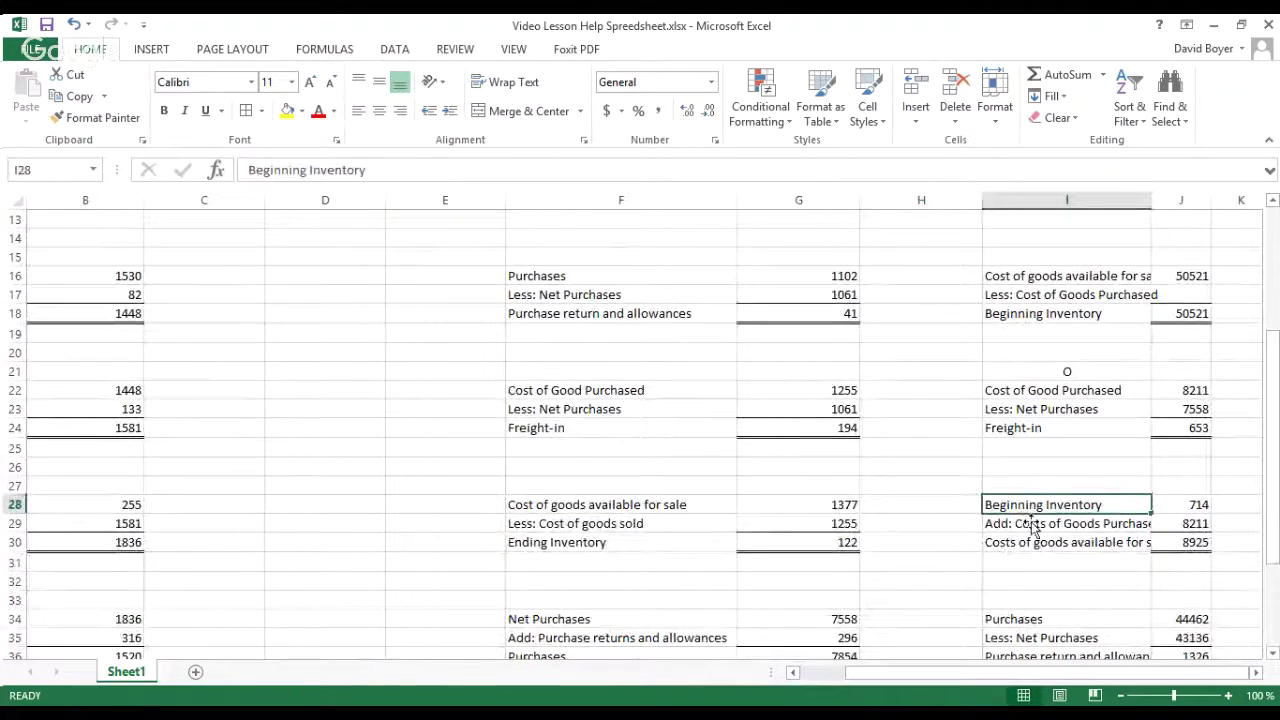
pyautogui.click(1035, 531)
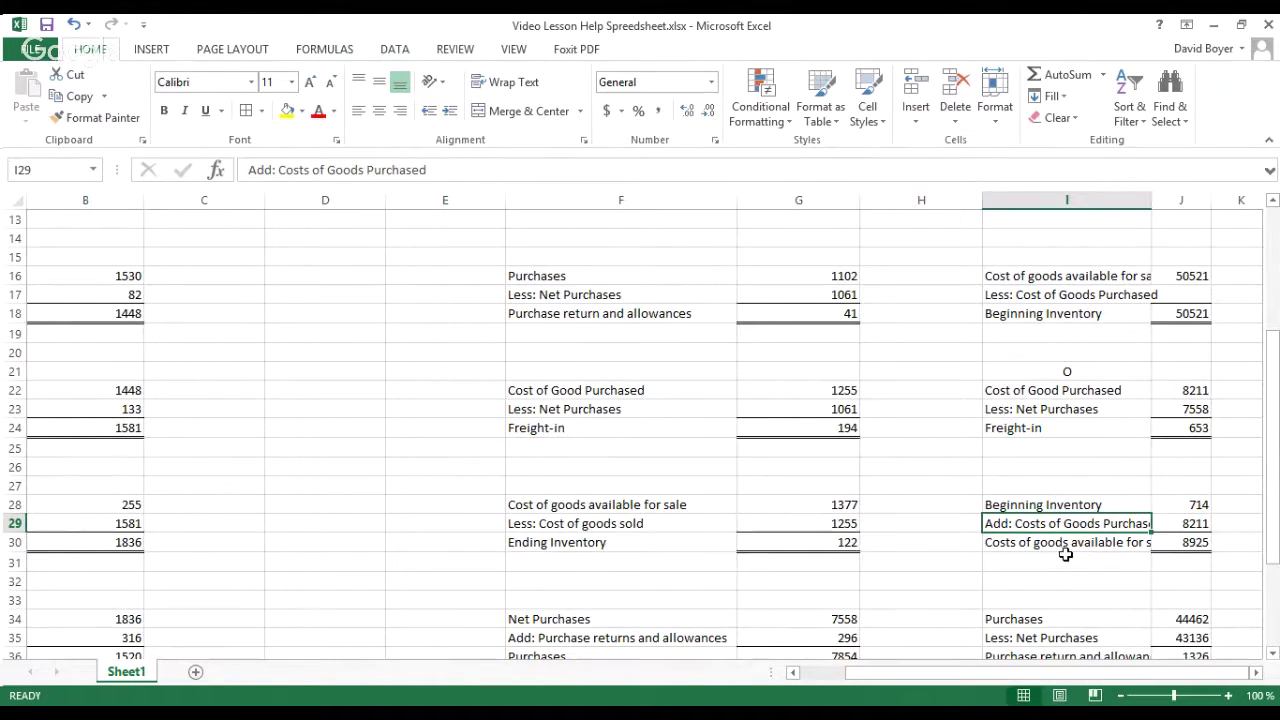
pyautogui.click(1066, 554)
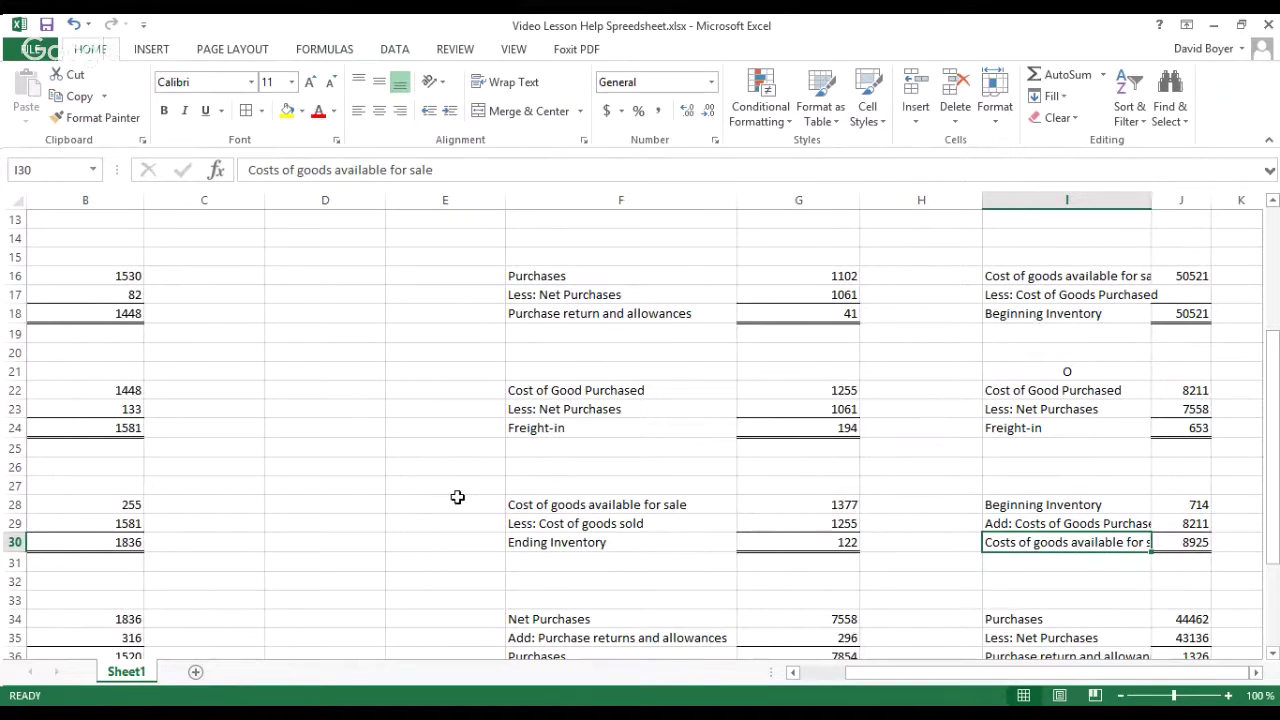
# Trace company O's unknown (i) in D9 to beginning inventory in D3 and cost of goods purchased in D8, and check its answer in H5
pyautogui.scroll(4, 391, 483)
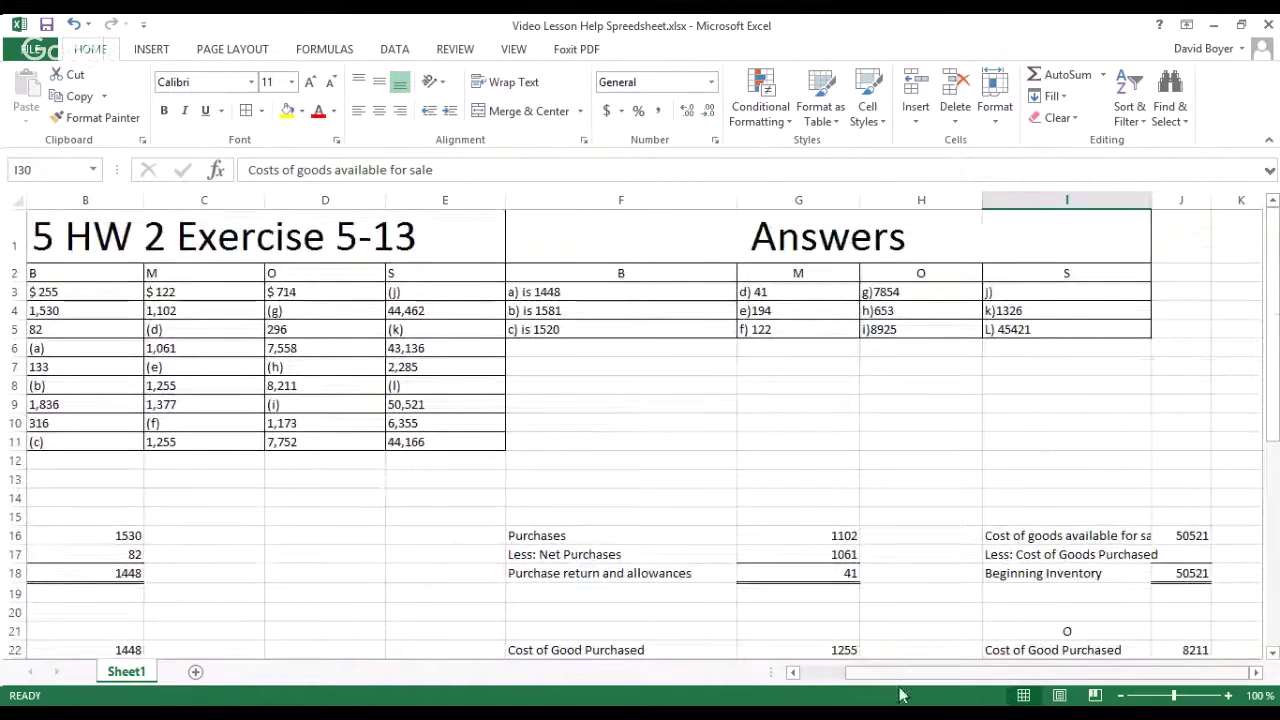
pyautogui.moveTo(1020, 672); pyautogui.dragTo(970, 672)
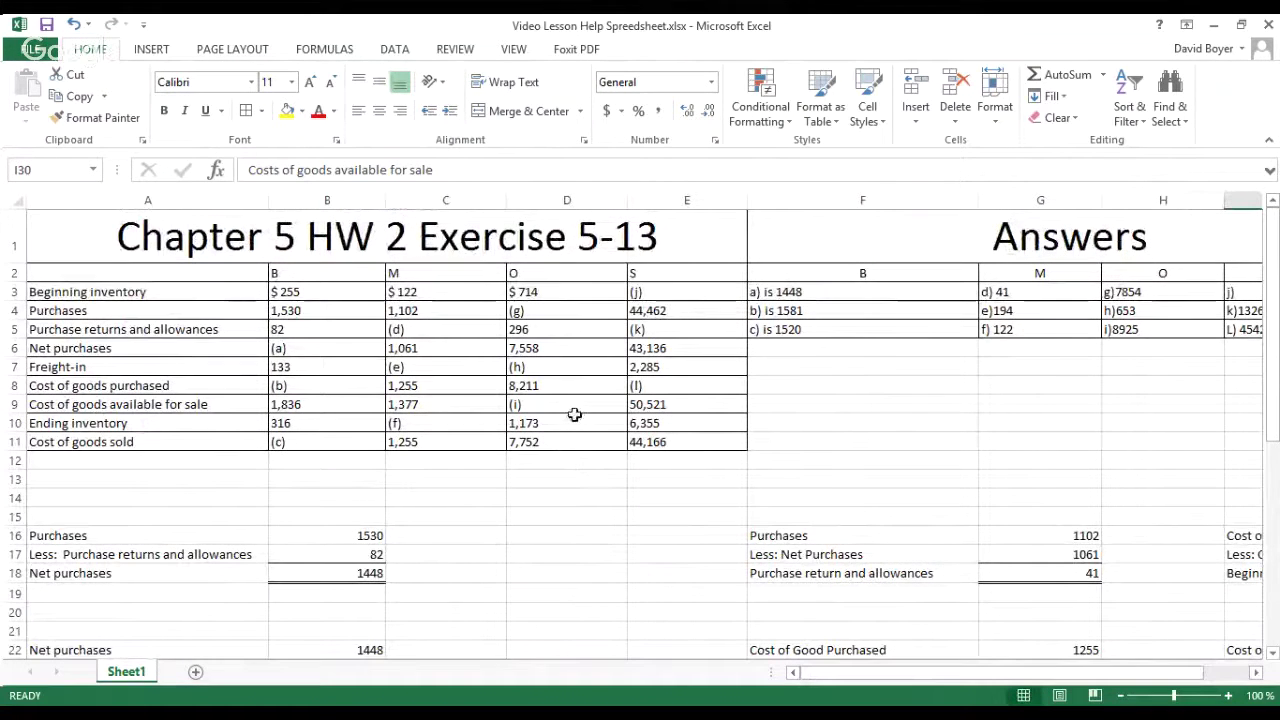
pyautogui.click(562, 298)
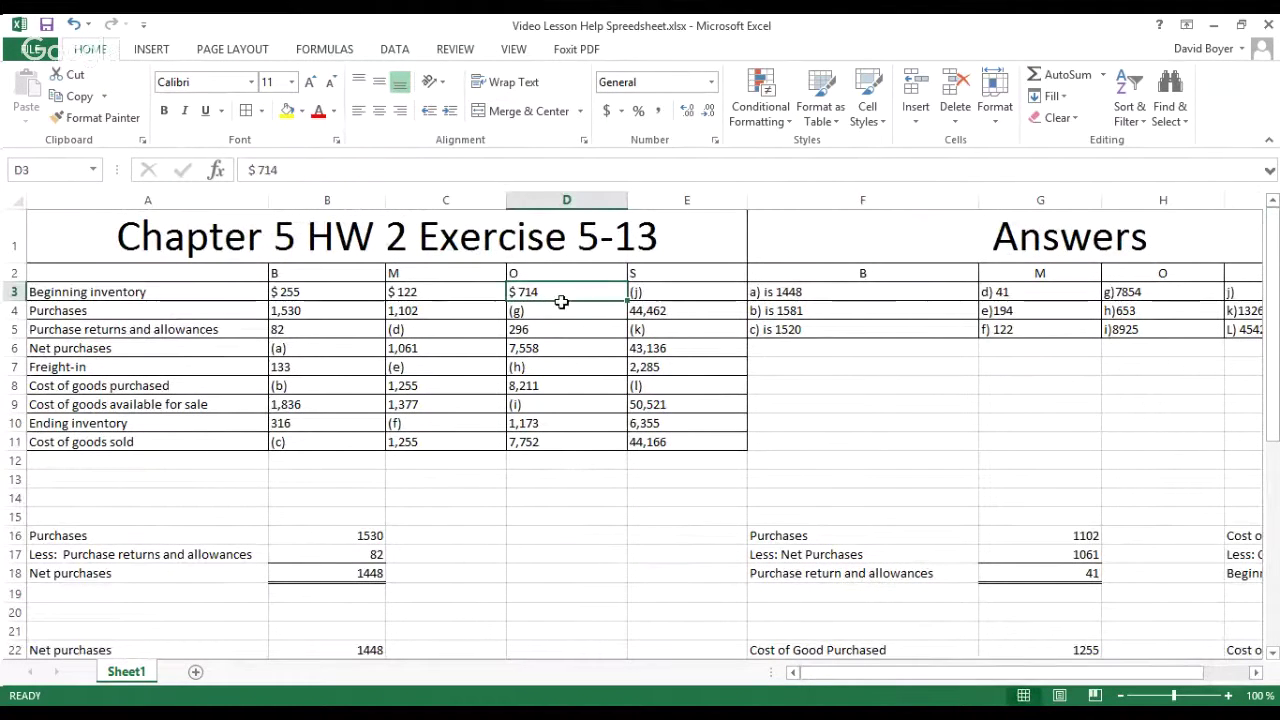
pyautogui.click(544, 393)
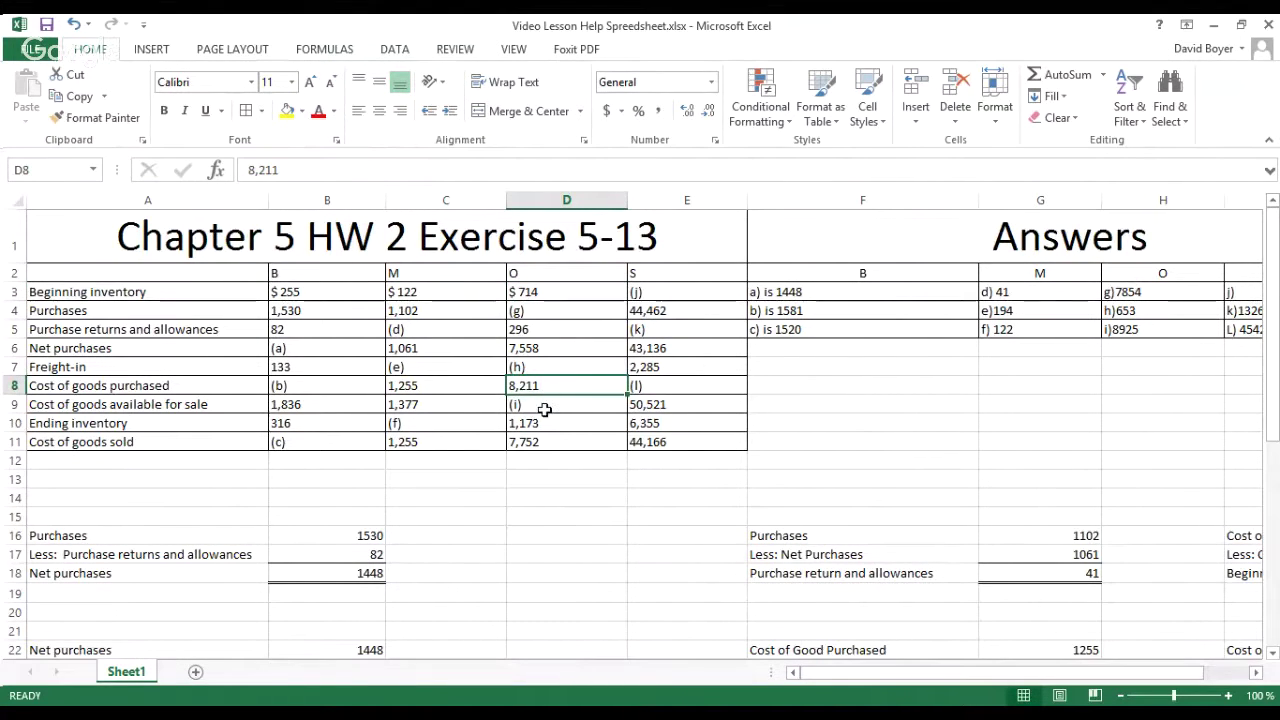
pyautogui.click(544, 412)
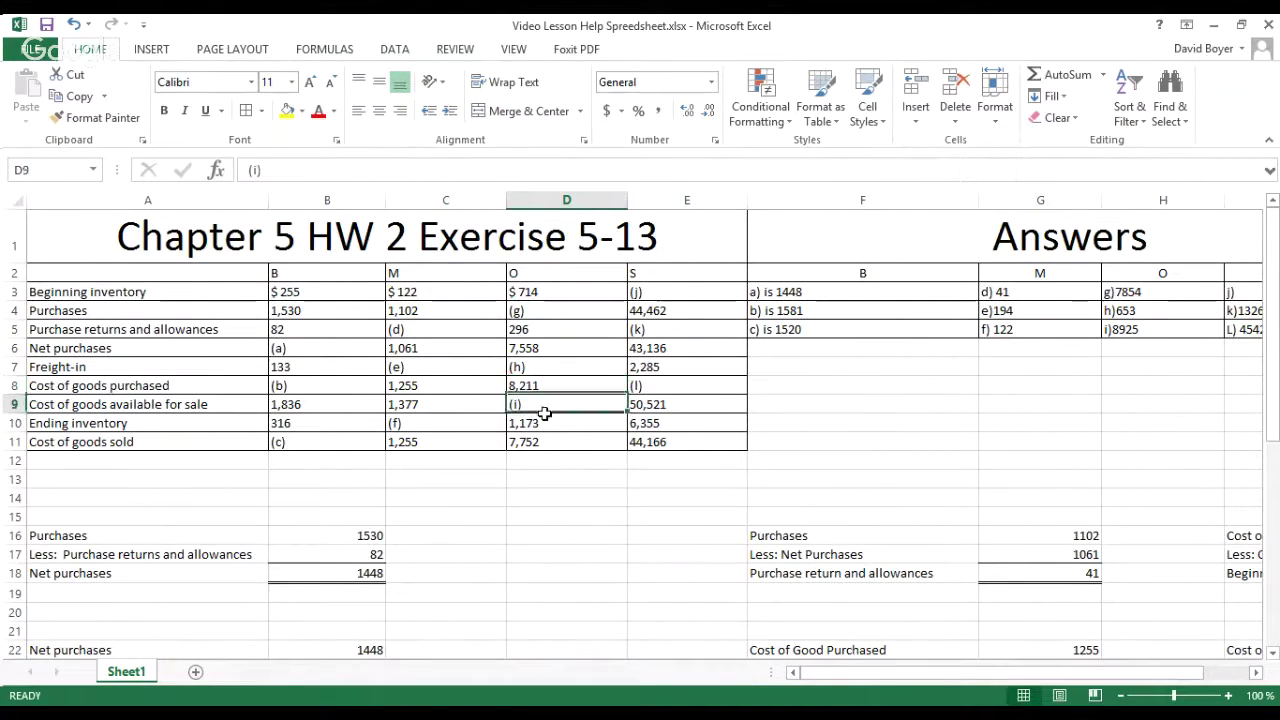
pyautogui.click(1133, 335)
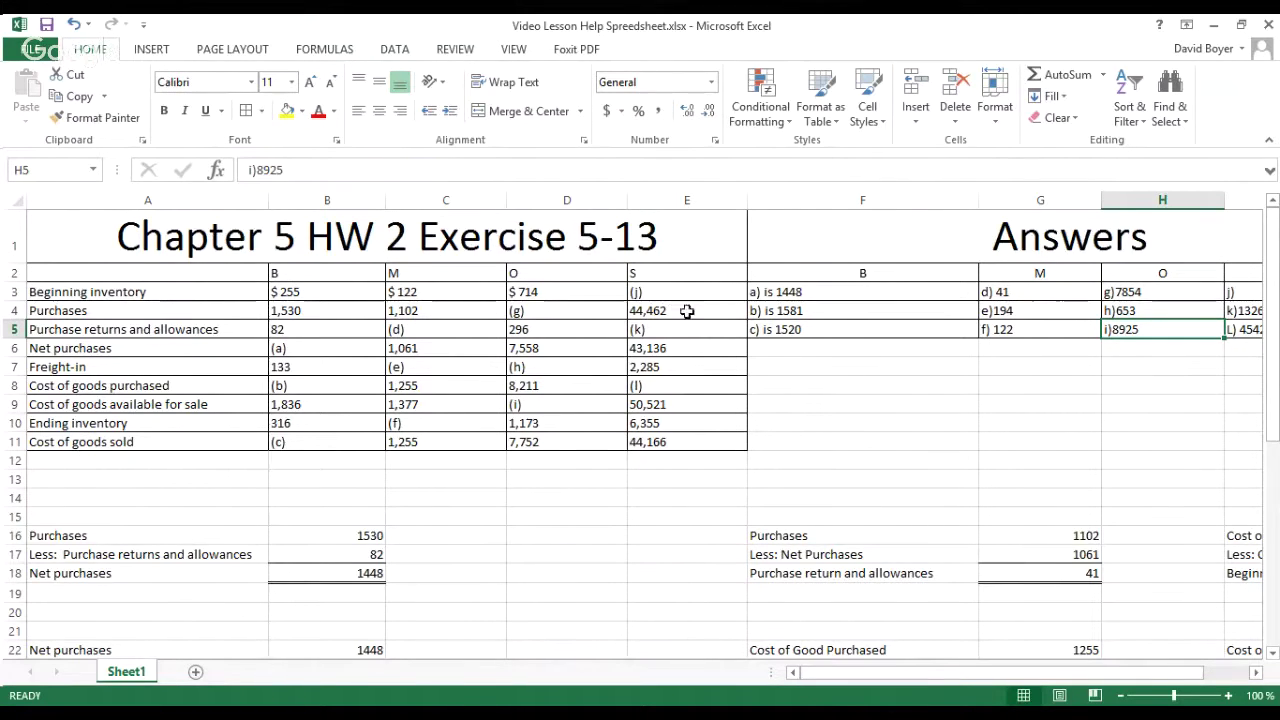
# Examine company S's beginning inventory calculation in I16:J18, starting from cost of goods available for sale
pyautogui.moveTo(1028, 674); pyautogui.dragTo(1062, 681)
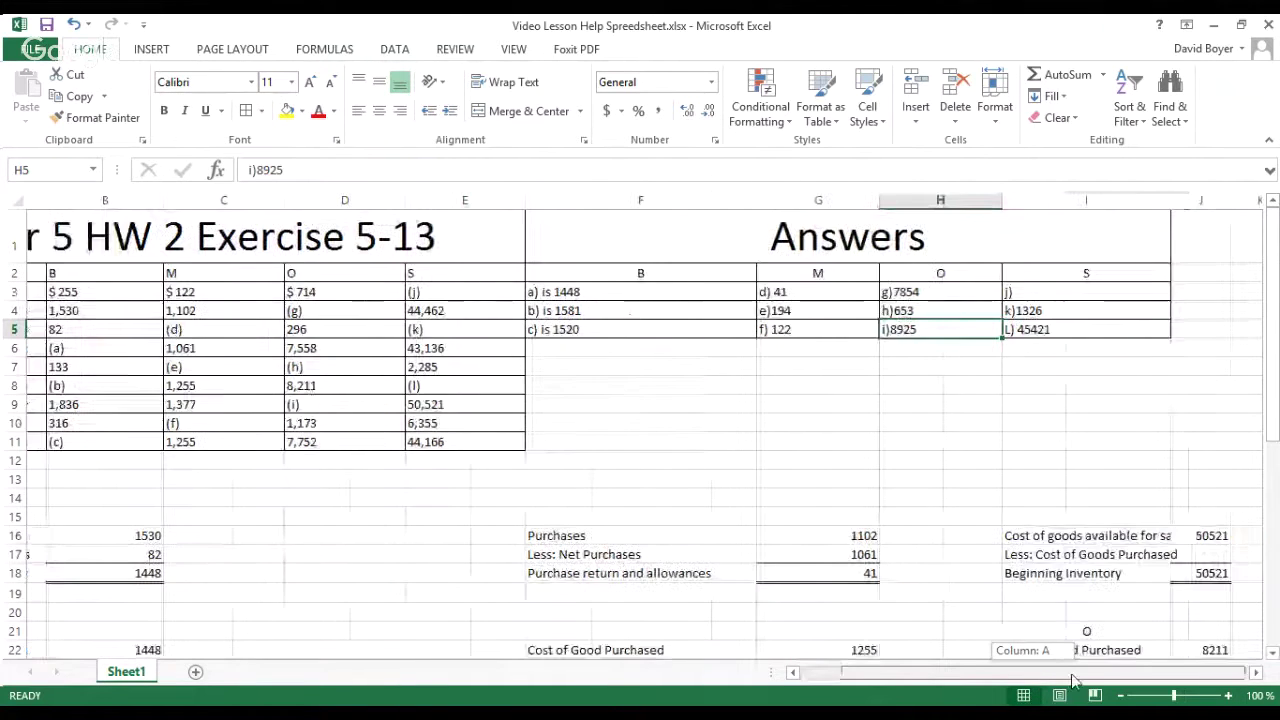
pyautogui.click(1068, 540)
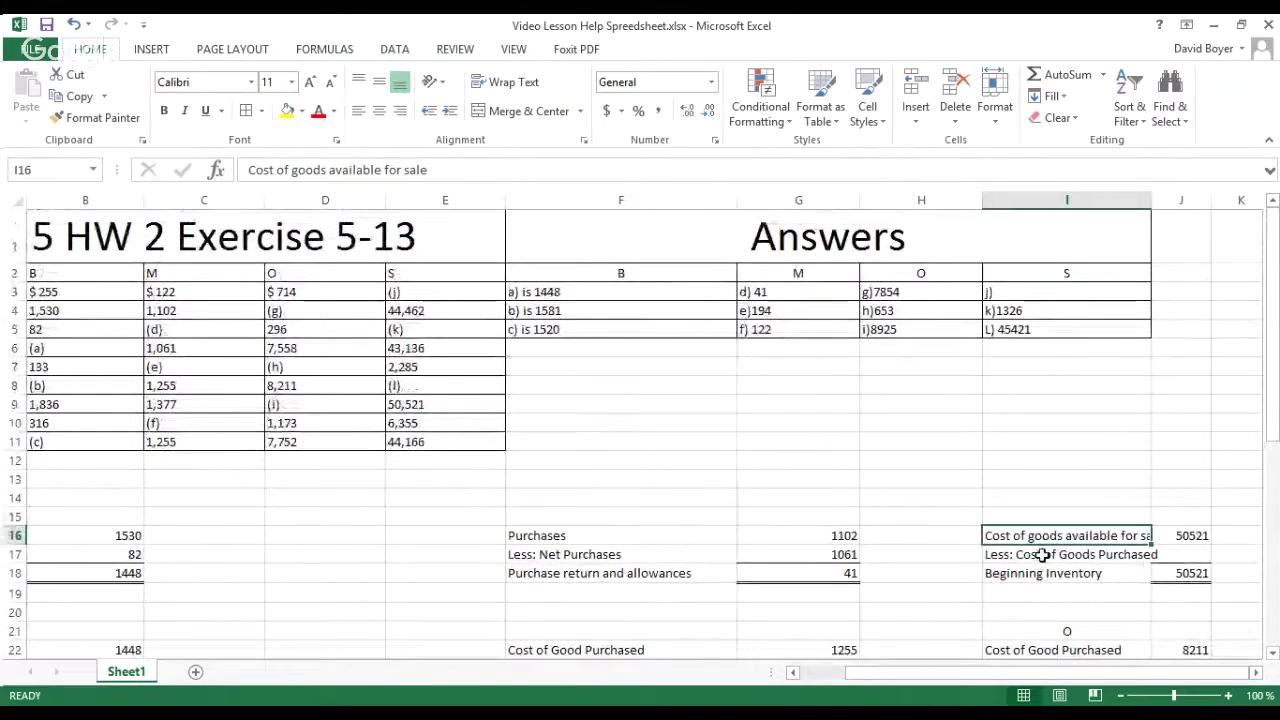
pyautogui.scroll(-1, 1042, 555)
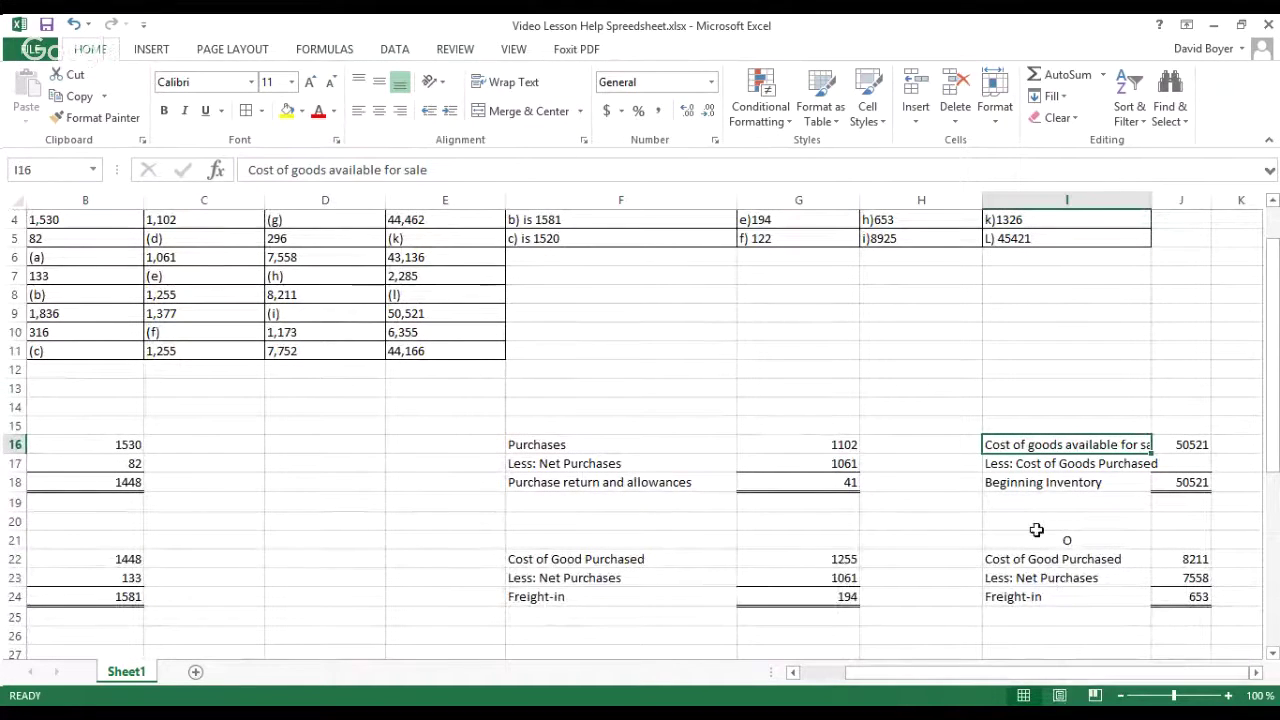
pyautogui.moveTo(1059, 672); pyautogui.dragTo(1060, 686)
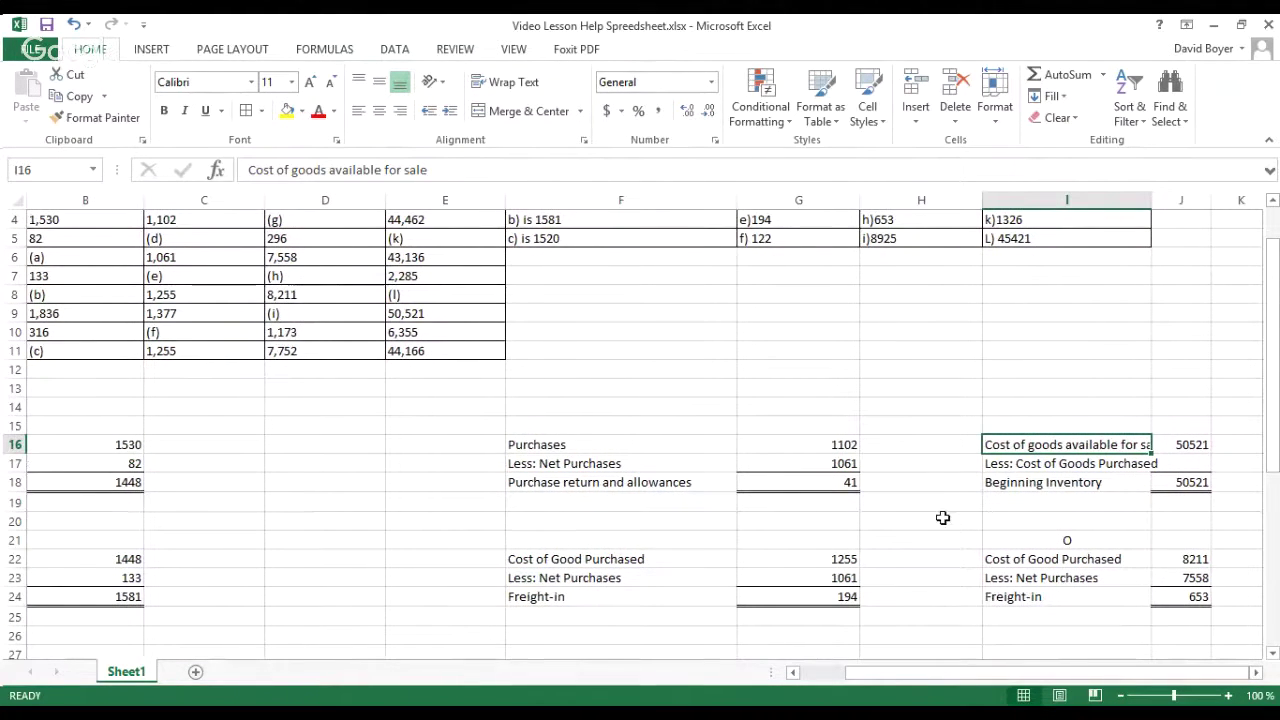
pyautogui.moveTo(1054, 677); pyautogui.dragTo(1048, 678)
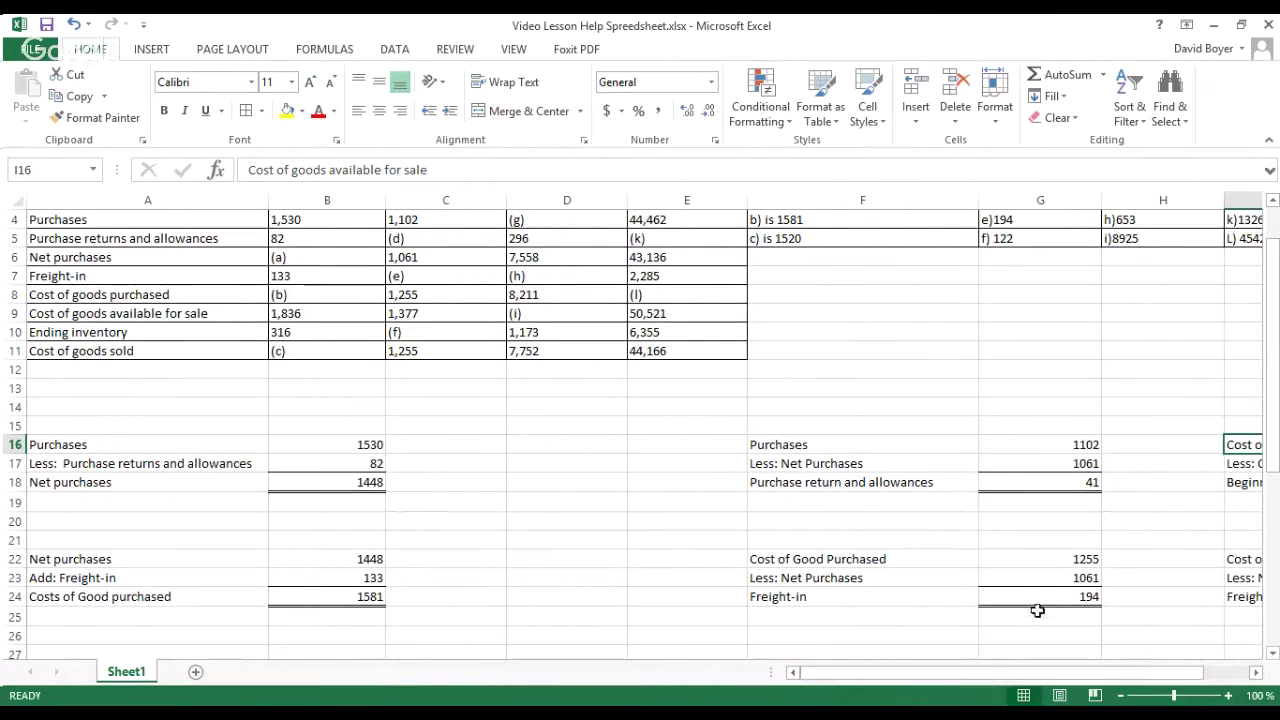
# Examine company S's unknown cost of goods purchased (l) in E8 and its source amounts, net purchases in E6 and freight-in in E7
pyautogui.click(648, 295)
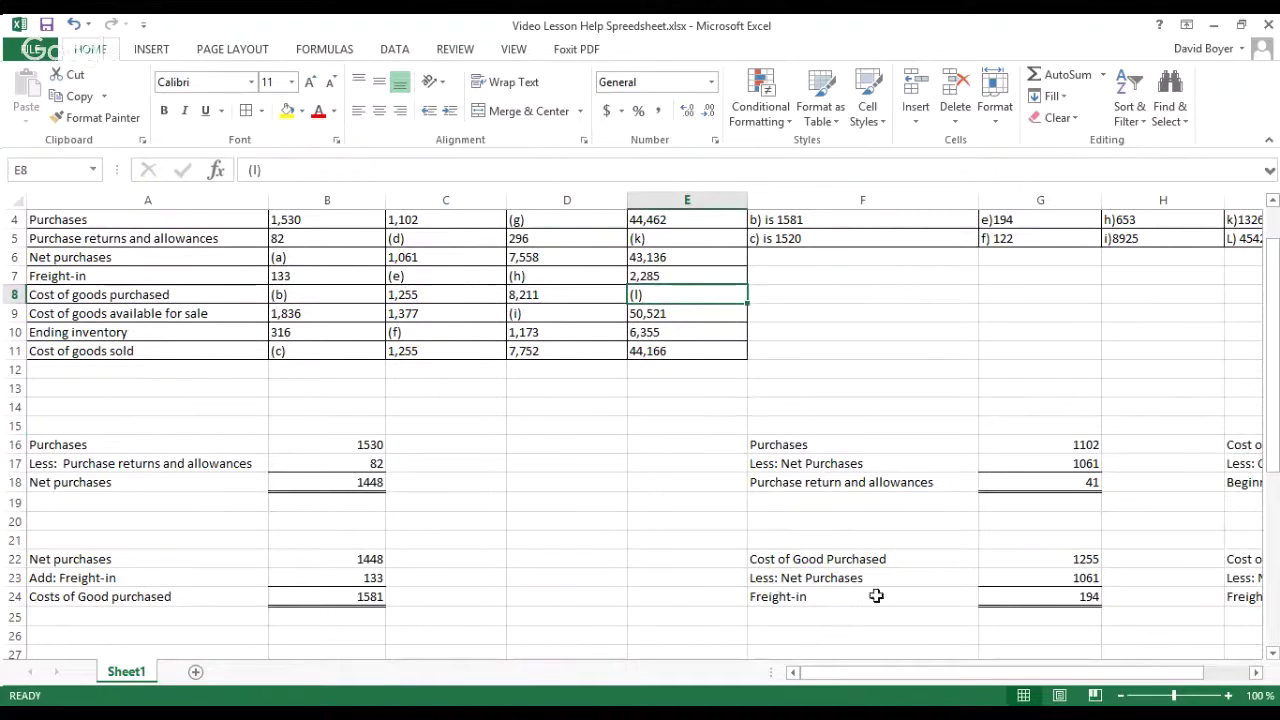
pyautogui.moveTo(1008, 674); pyautogui.dragTo(1050, 674)
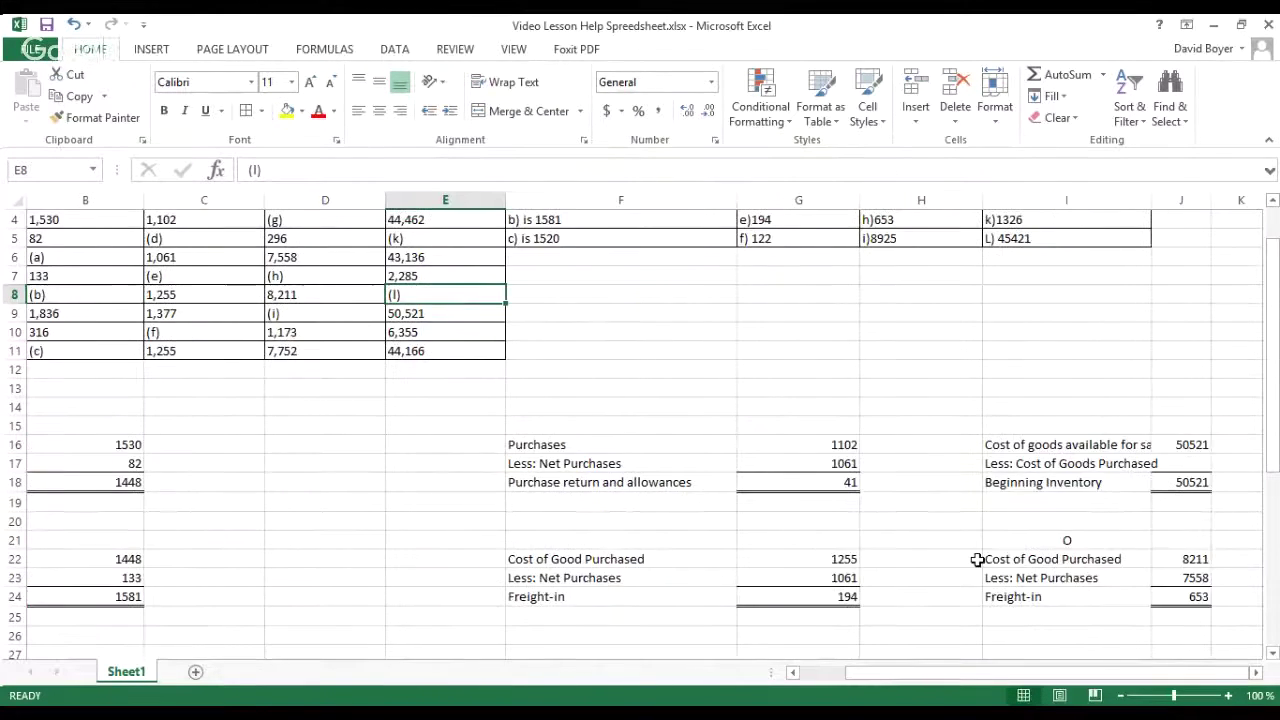
pyautogui.scroll(-4, 959, 556)
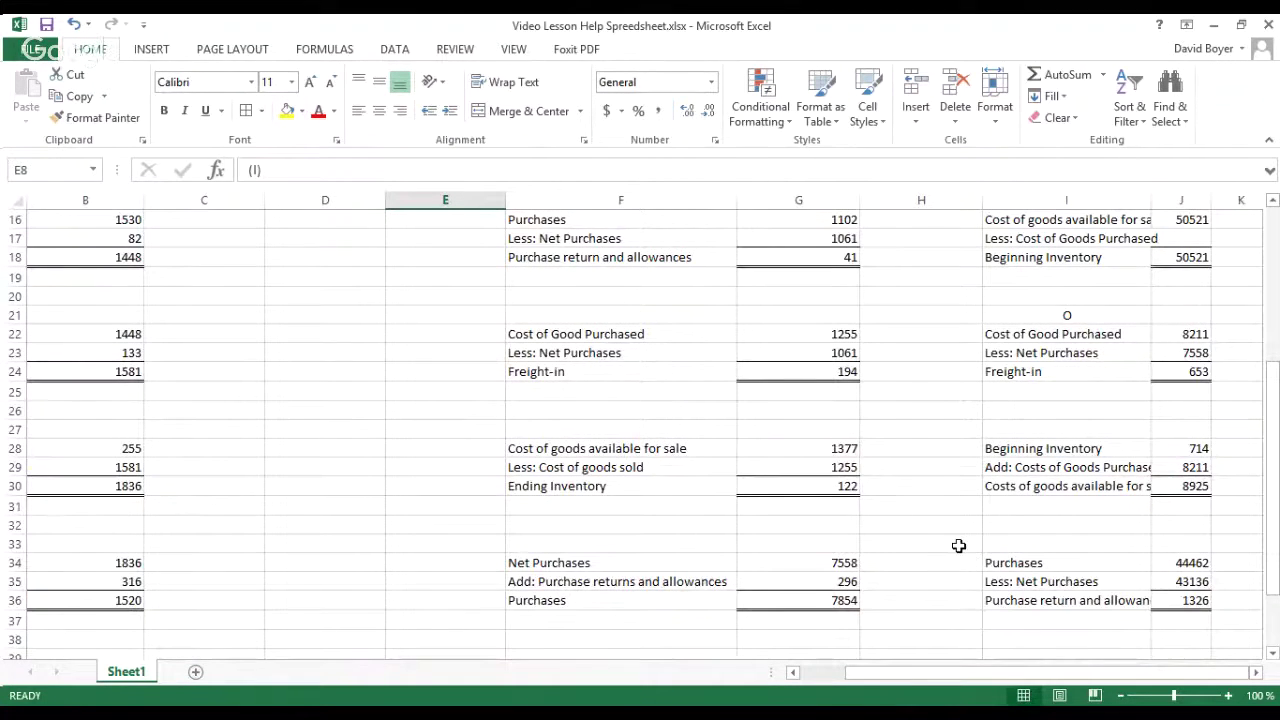
pyautogui.scroll(4, 958, 546)
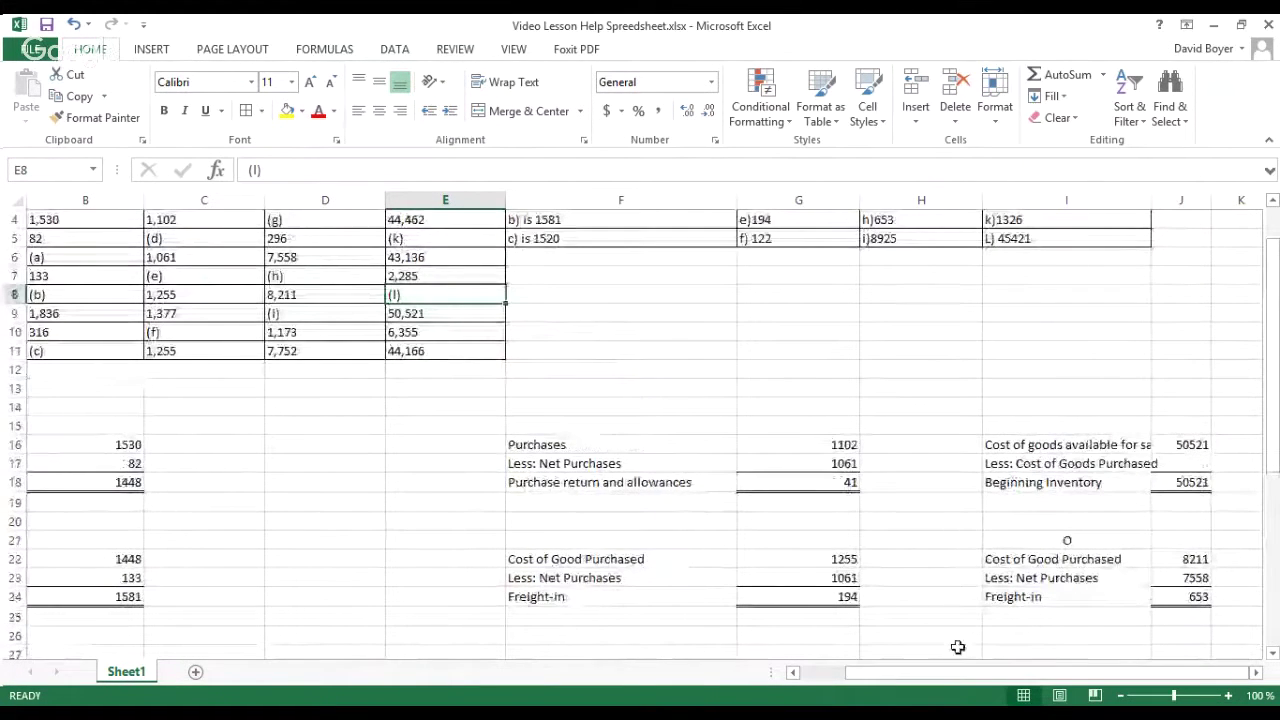
pyautogui.moveTo(965, 672); pyautogui.dragTo(940, 690)
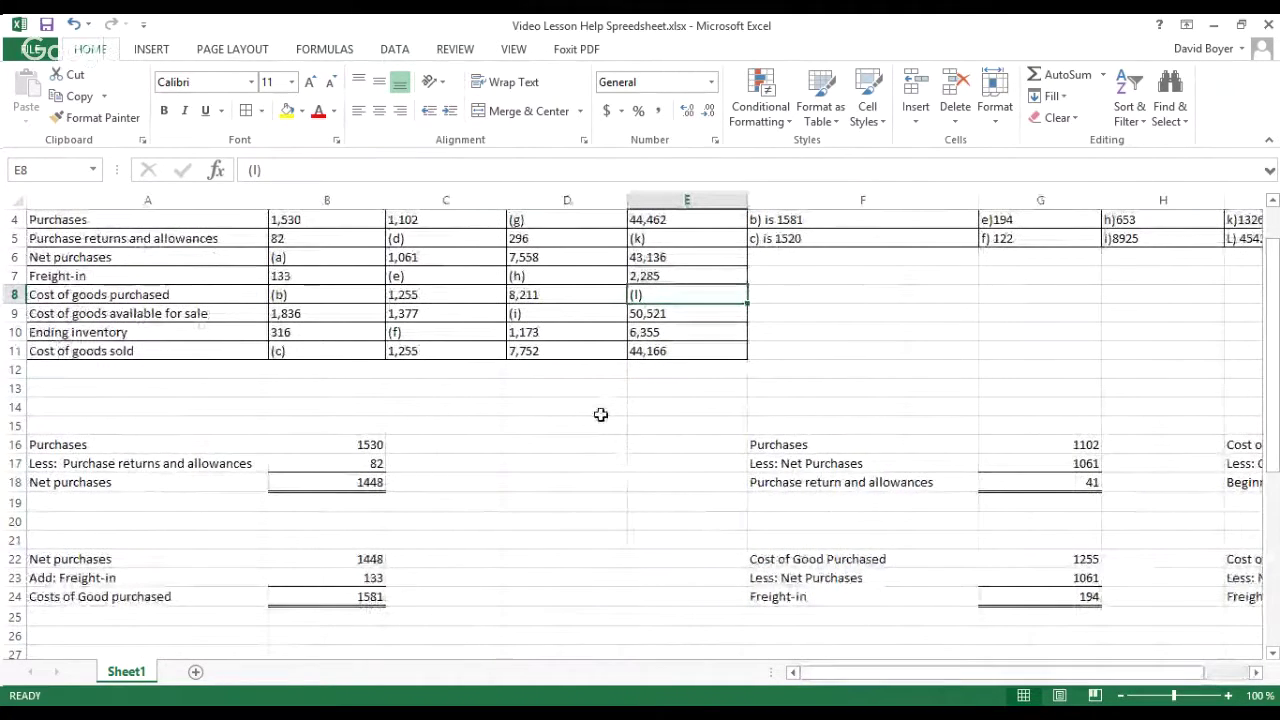
pyautogui.scroll(1, 605, 403)
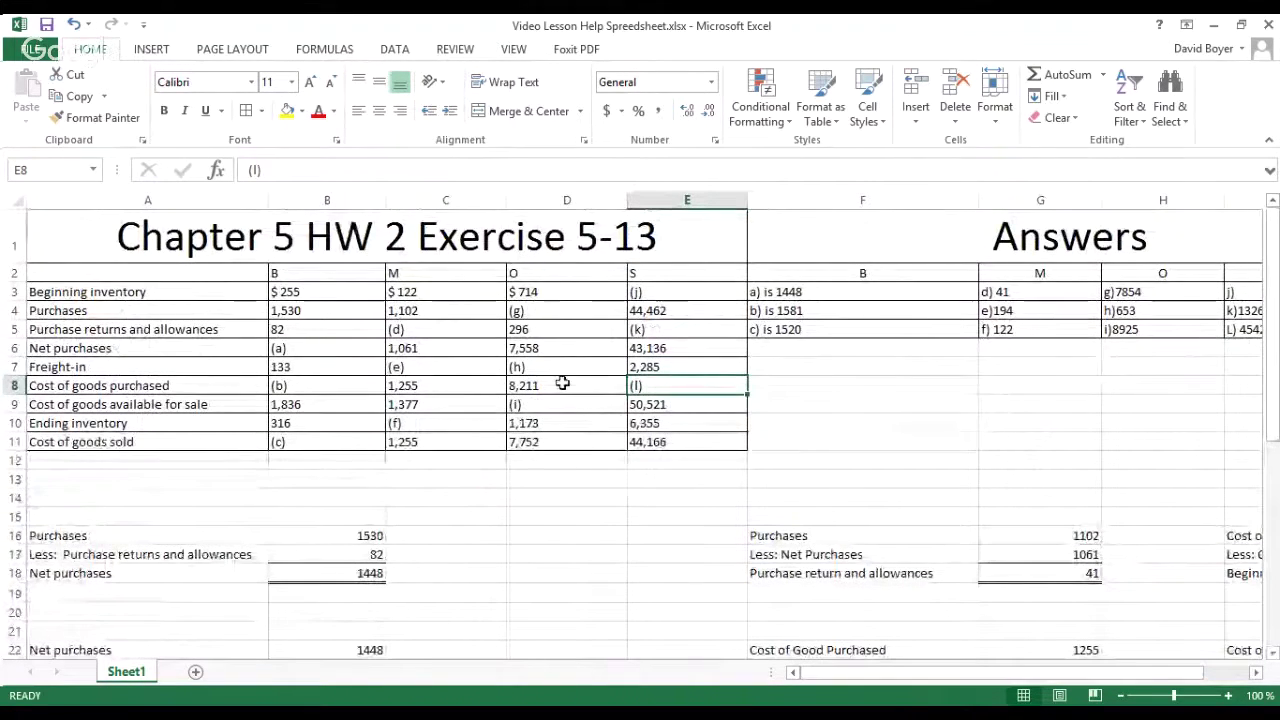
pyautogui.click(671, 355)
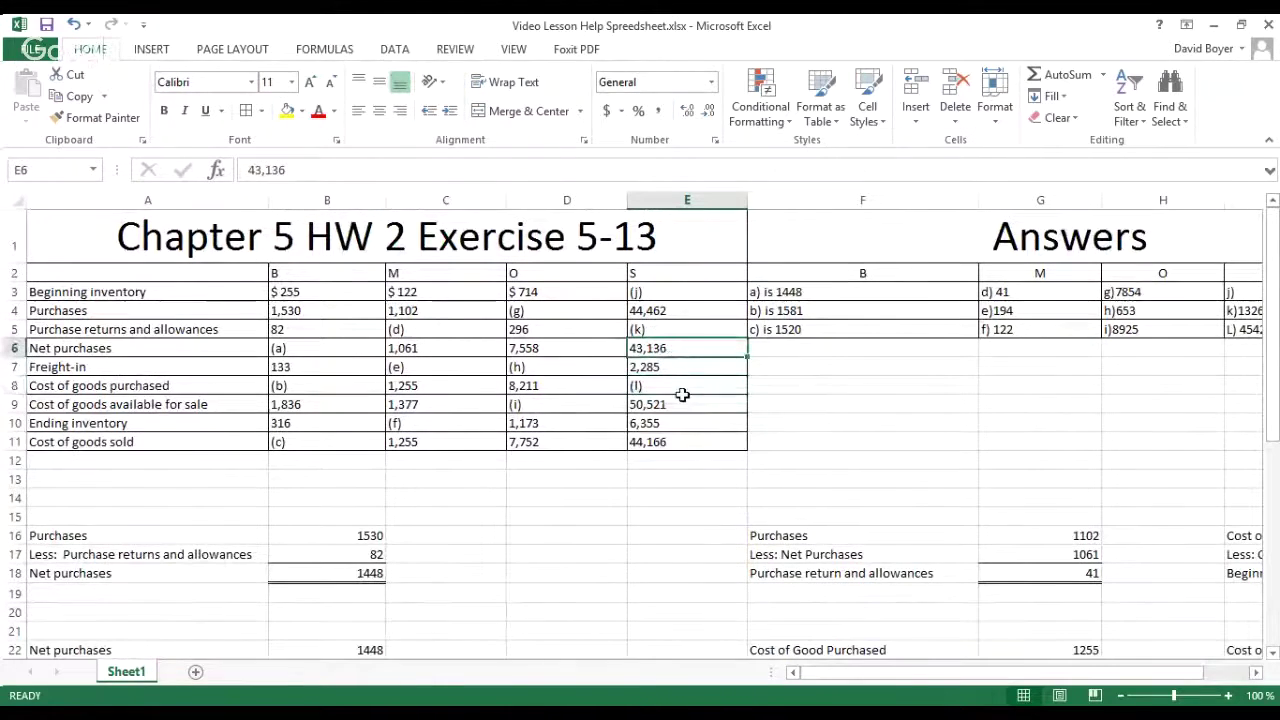
pyautogui.scroll(-1, 686, 394)
pyautogui.click(667, 282)
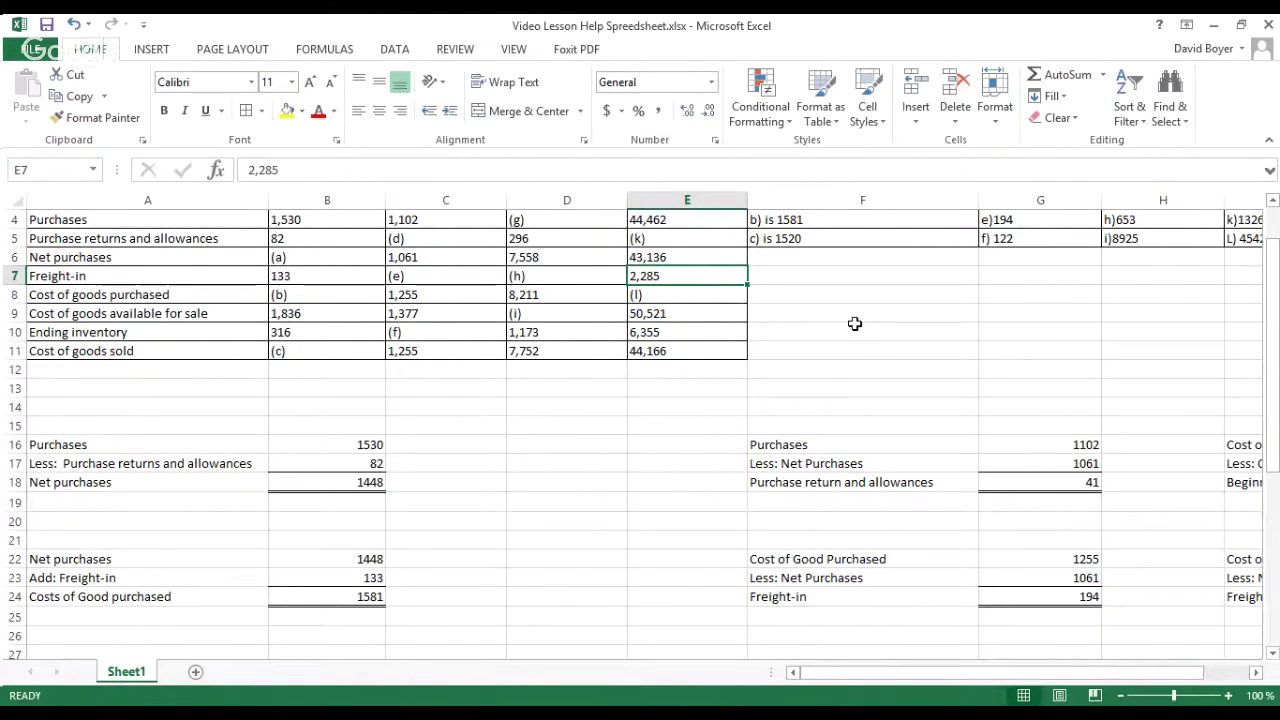
# Return to company S's beginning inventory calculation in I16:J18 to review the cost of goods purchased deduction
pyautogui.moveTo(965, 672); pyautogui.dragTo(1054, 483)
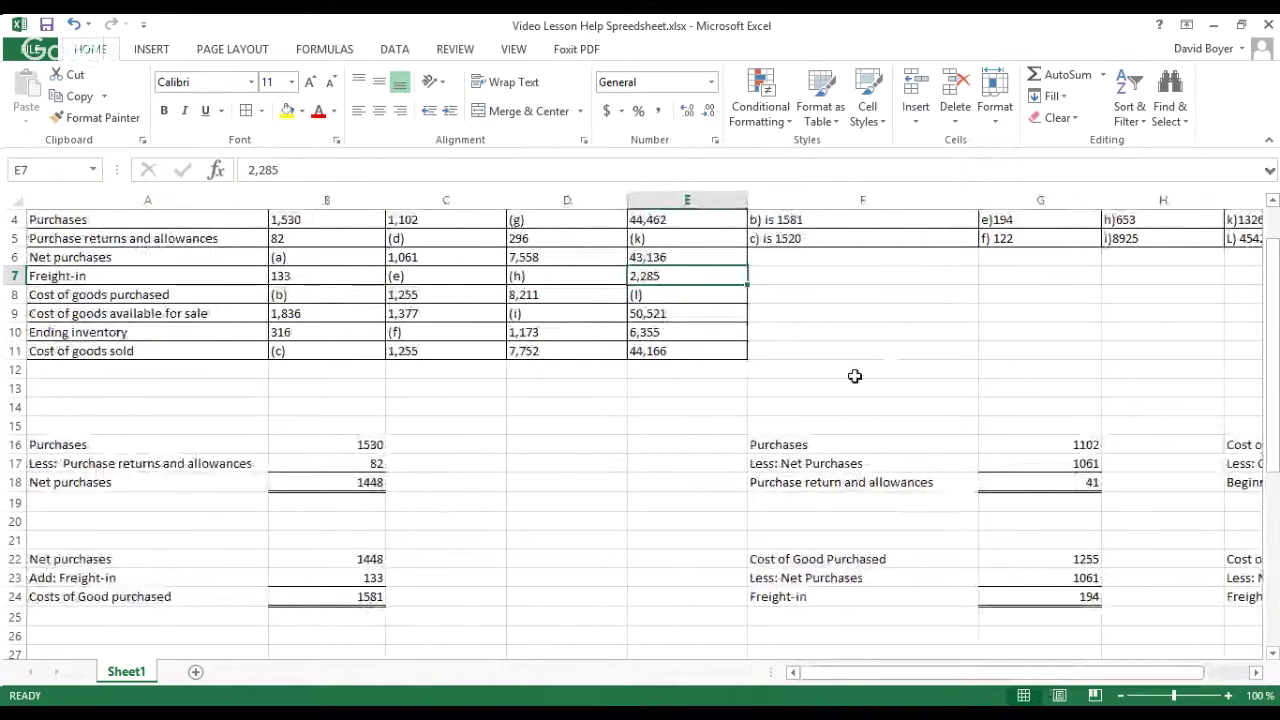
pyautogui.moveTo(968, 673); pyautogui.dragTo(1105, 678)
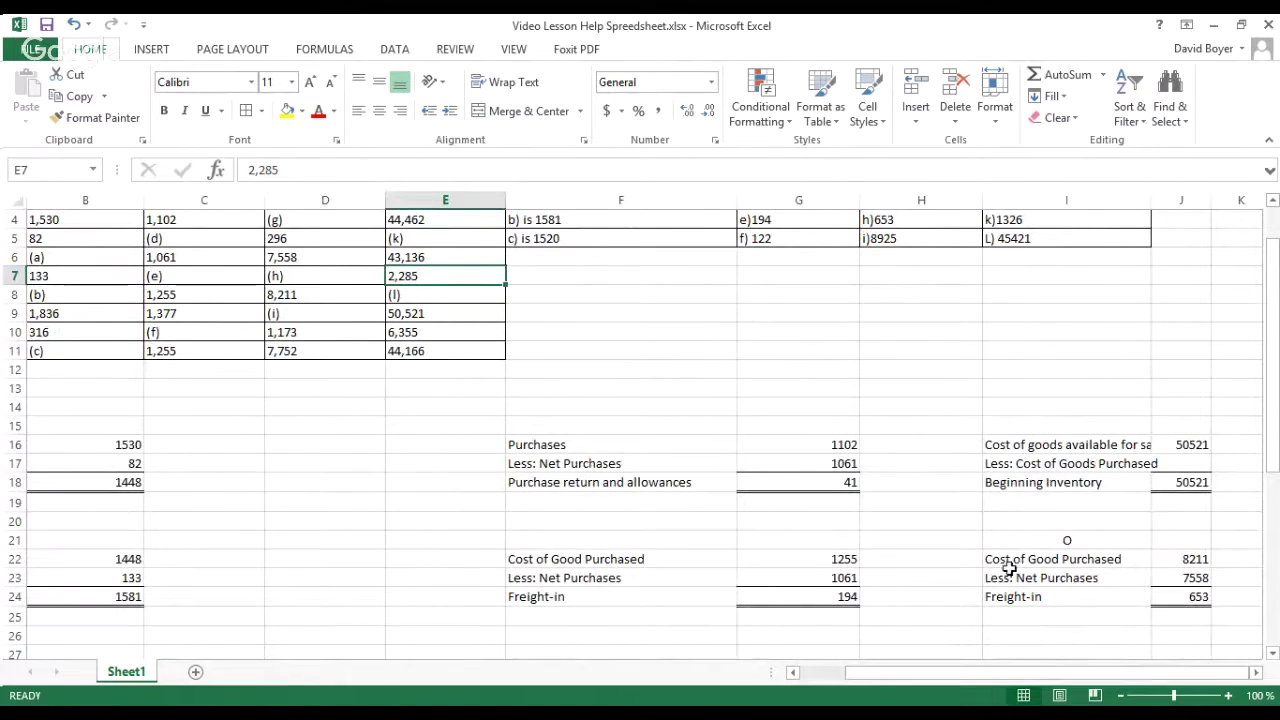
pyautogui.moveTo(1001, 673); pyautogui.dragTo(997, 700)
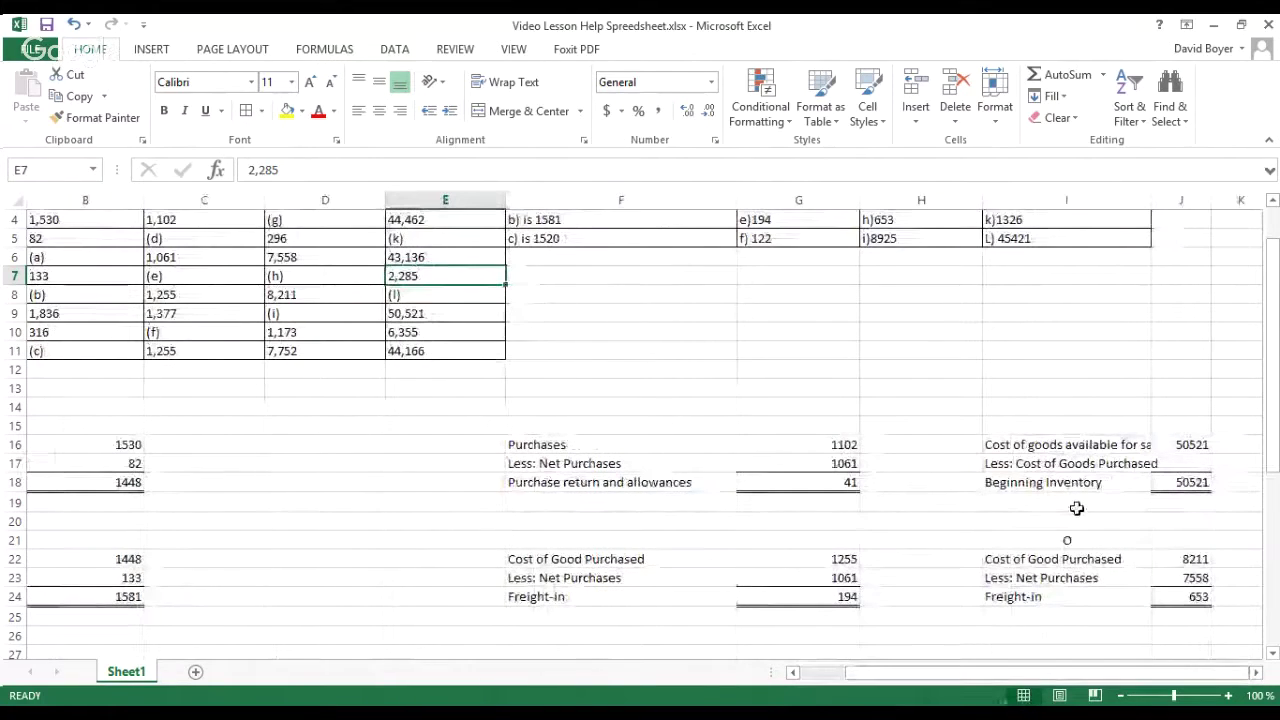
pyautogui.click(1182, 470)
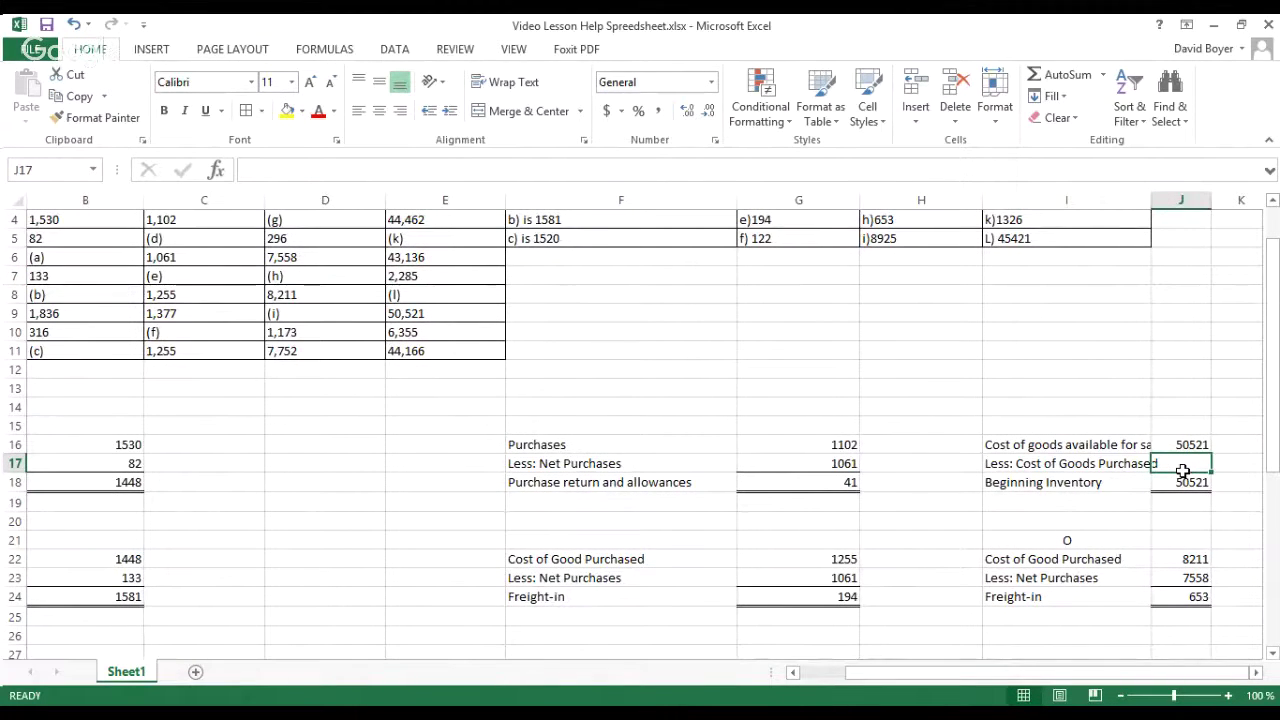
pyautogui.press('Left')
pyautogui.press('Left')
pyautogui.press('Down')
pyautogui.press('End')
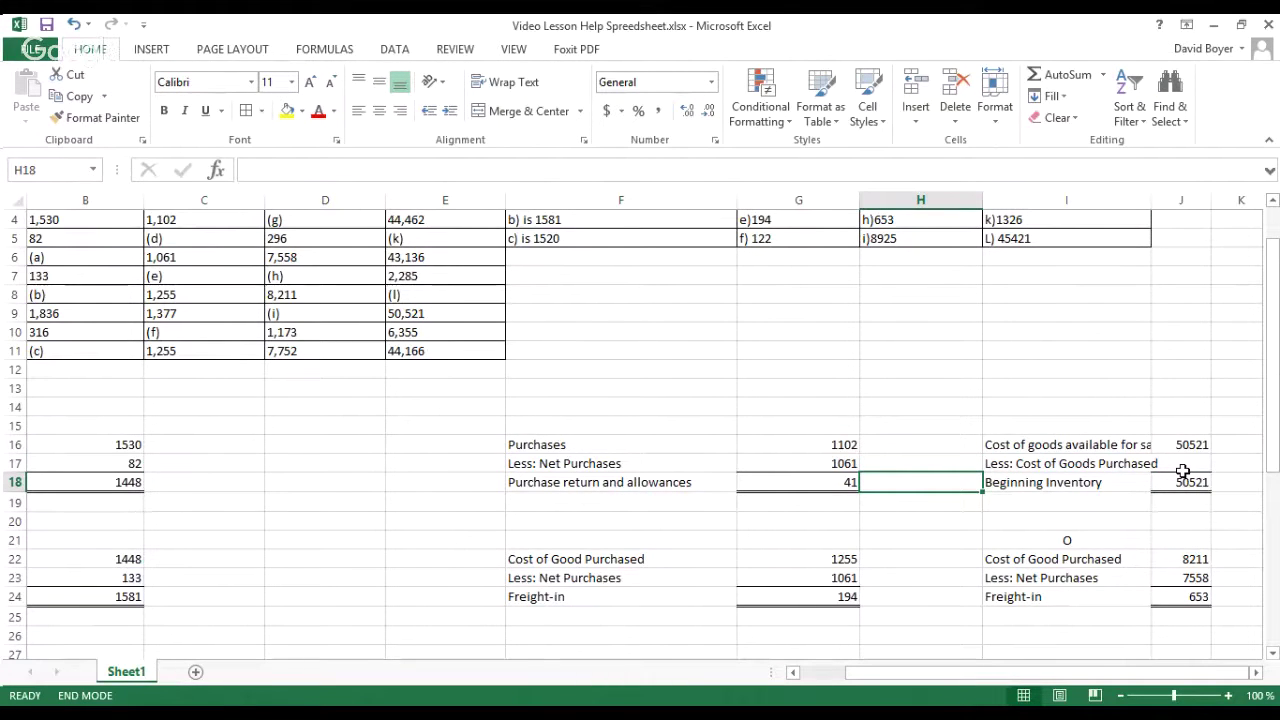
# Undo the last edit of the exercise title in A1
pyautogui.hotkey('ctrl', 'Home')
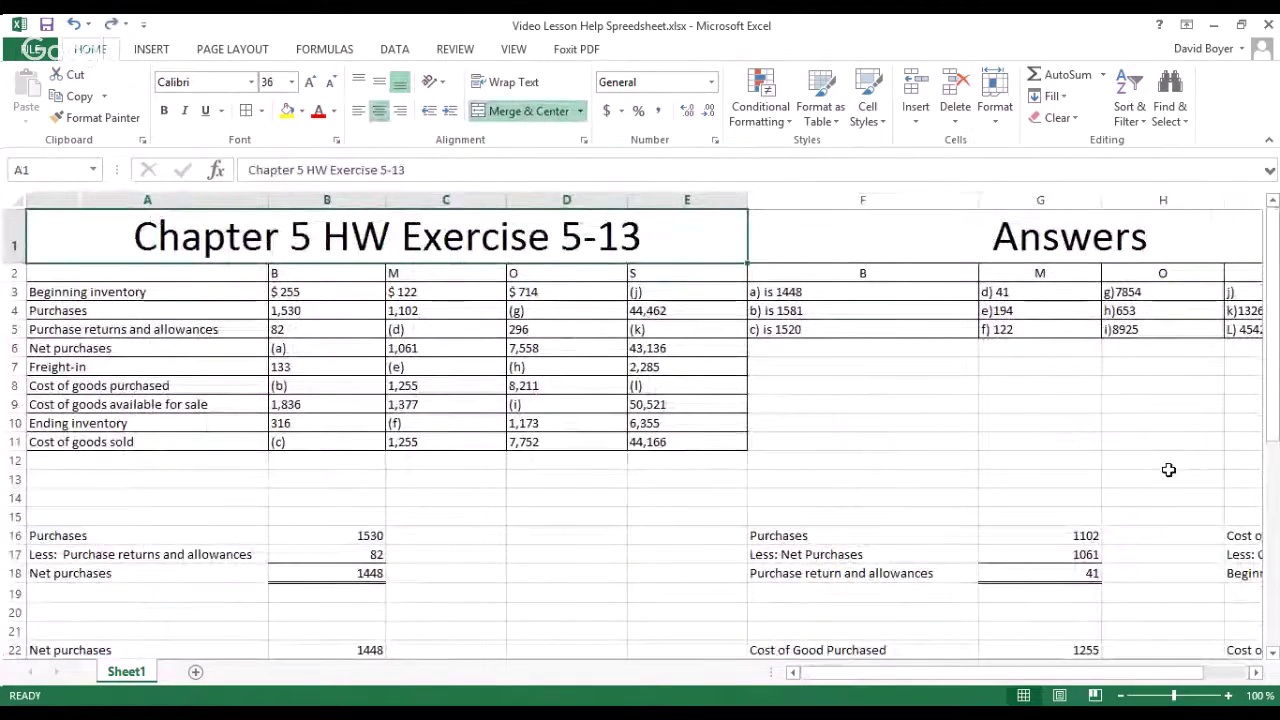
pyautogui.click(1096, 478)
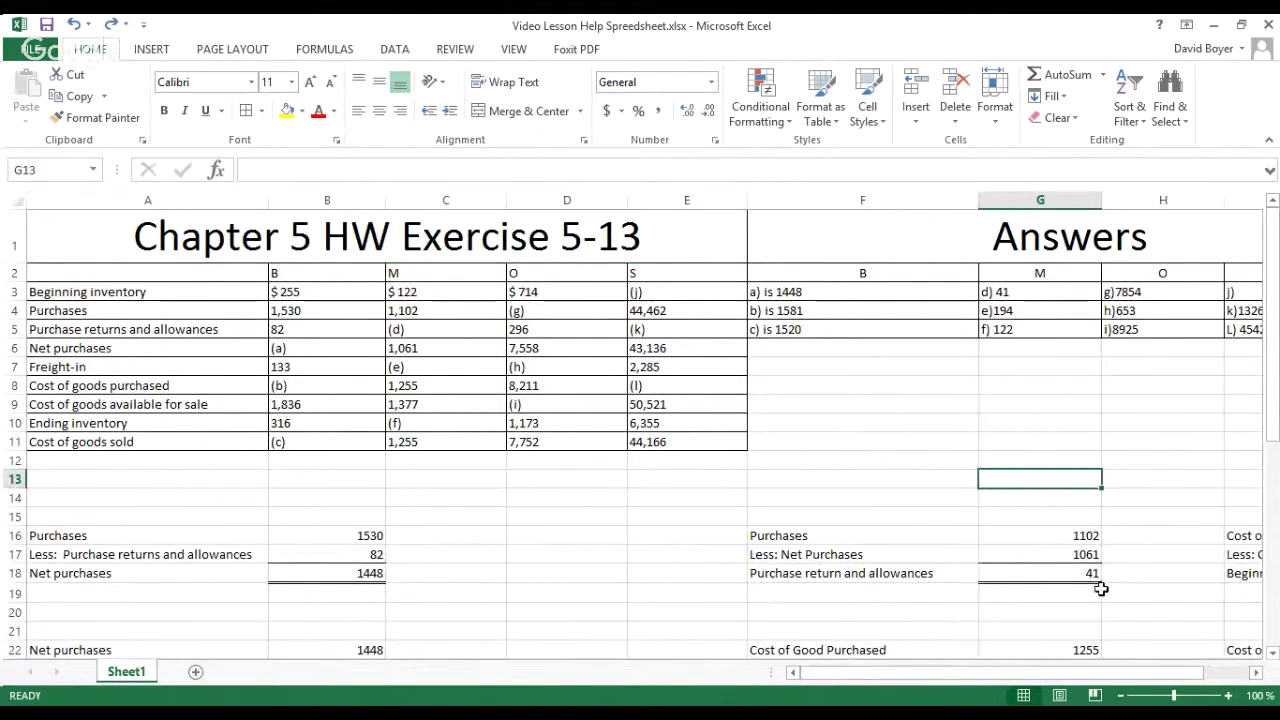
# Enter 45421 as company S's cost of goods purchased deduction in J17 and review the beginning inventory calculation in J16:J18
pyautogui.click(1257, 677)
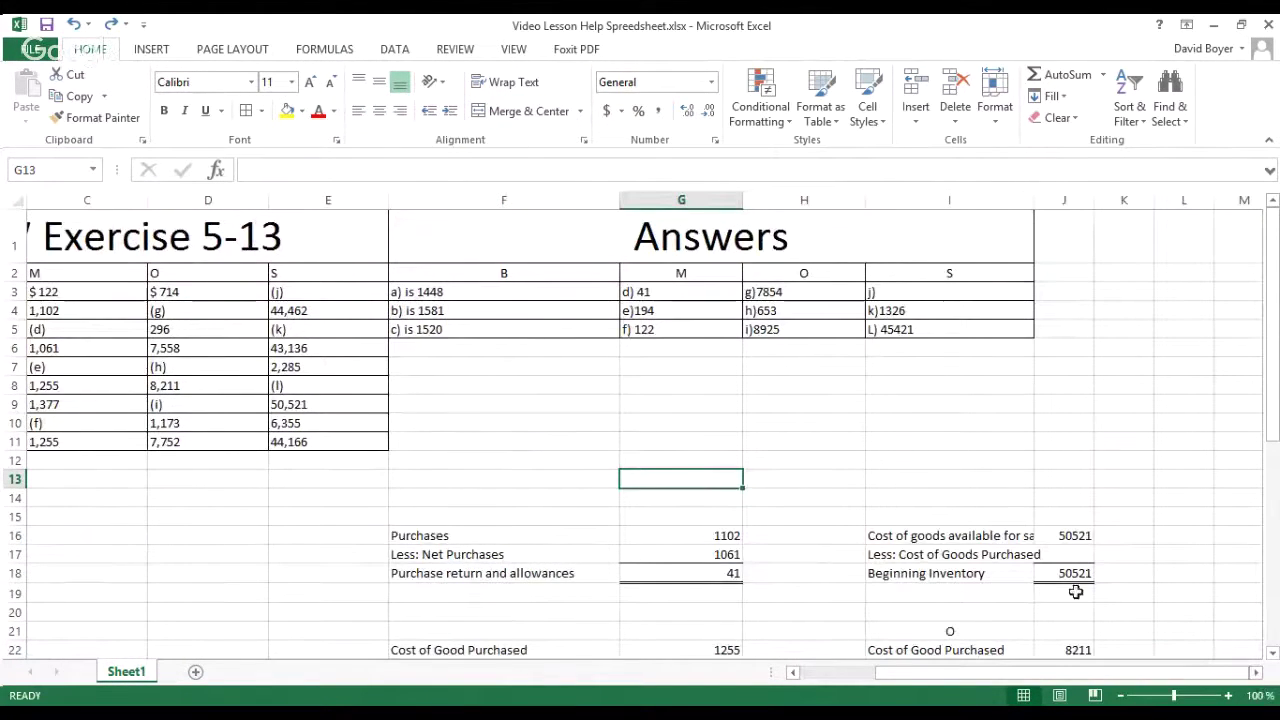
pyautogui.click(1076, 561)
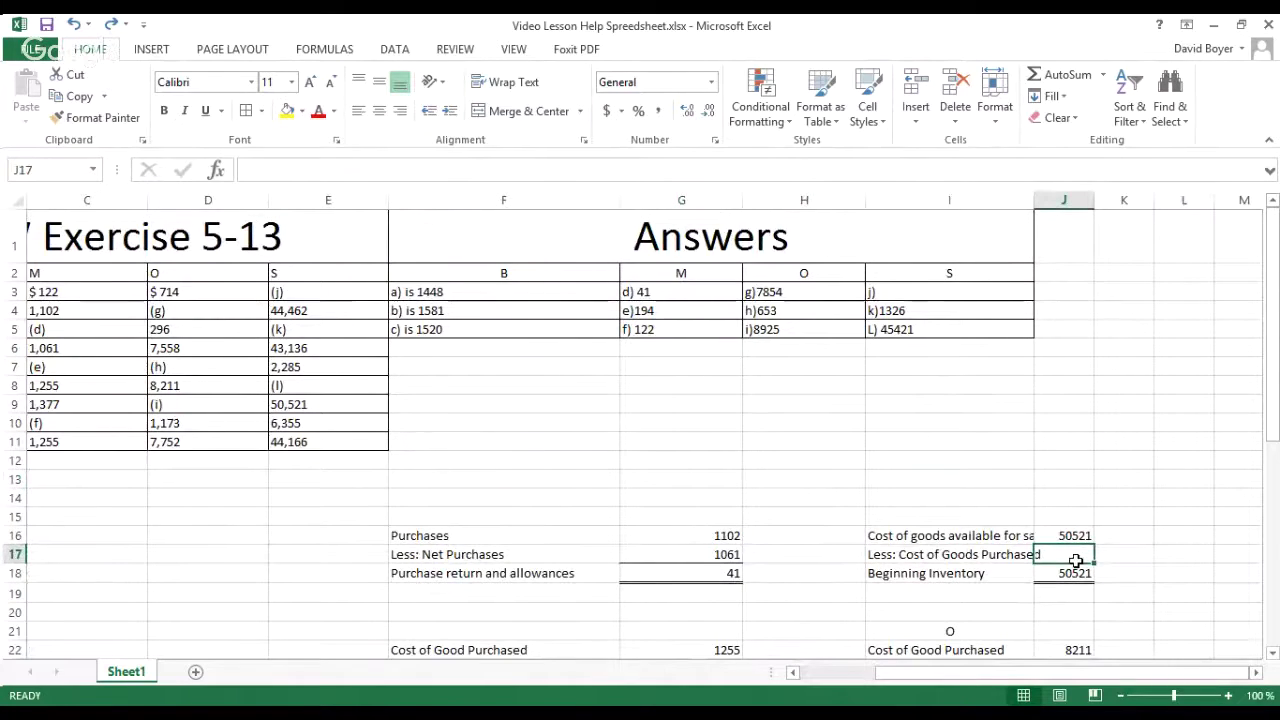
pyautogui.write('45')
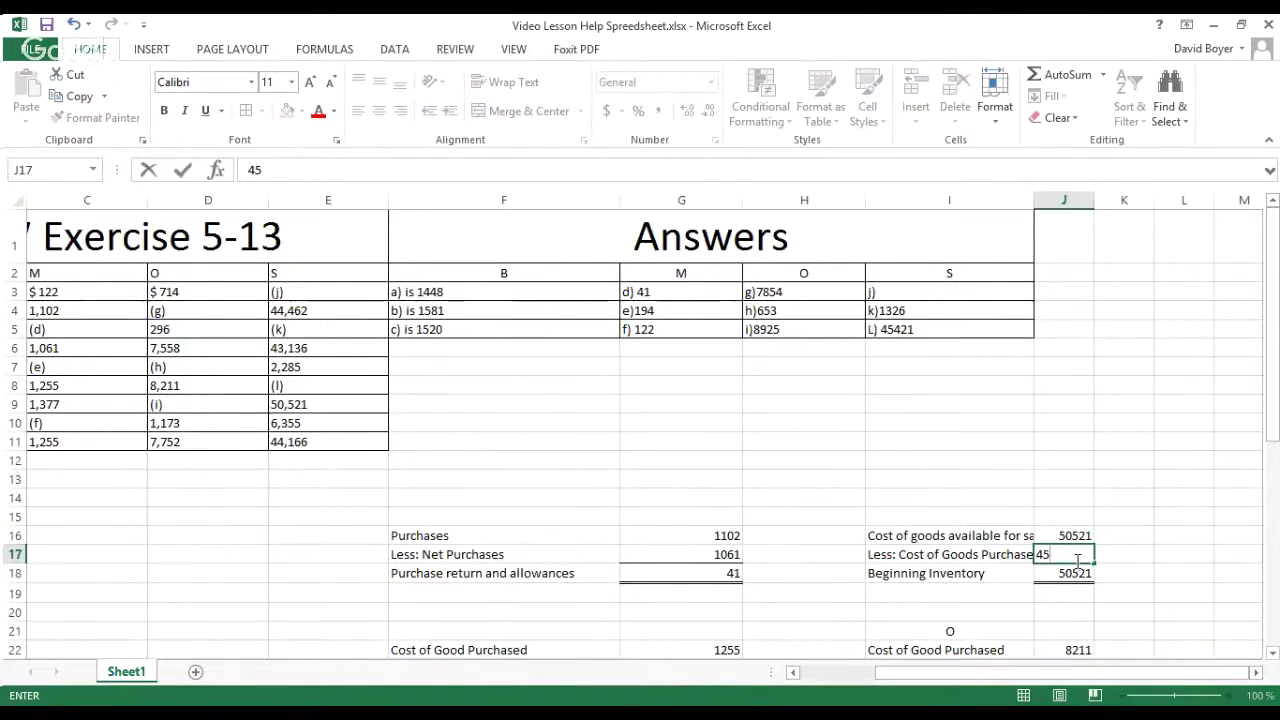
pyautogui.write('421')
pyautogui.press('Return')
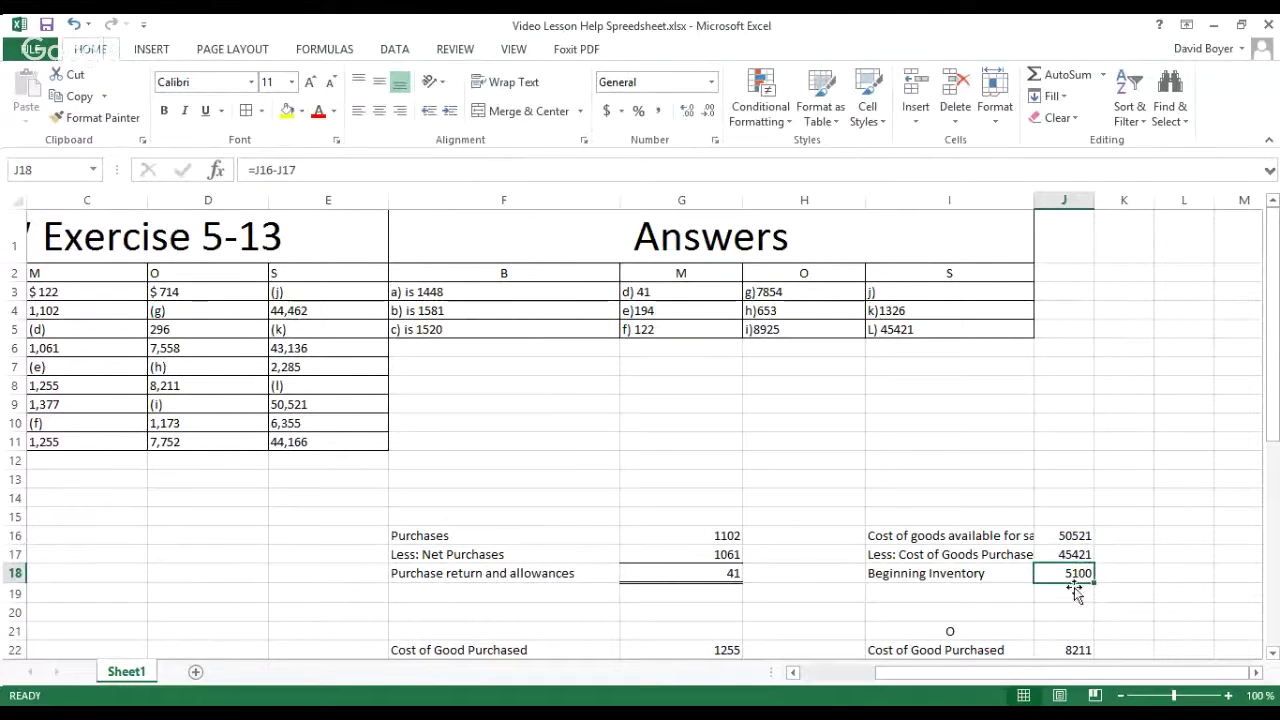
pyautogui.press('Up')
pyautogui.press('Up')
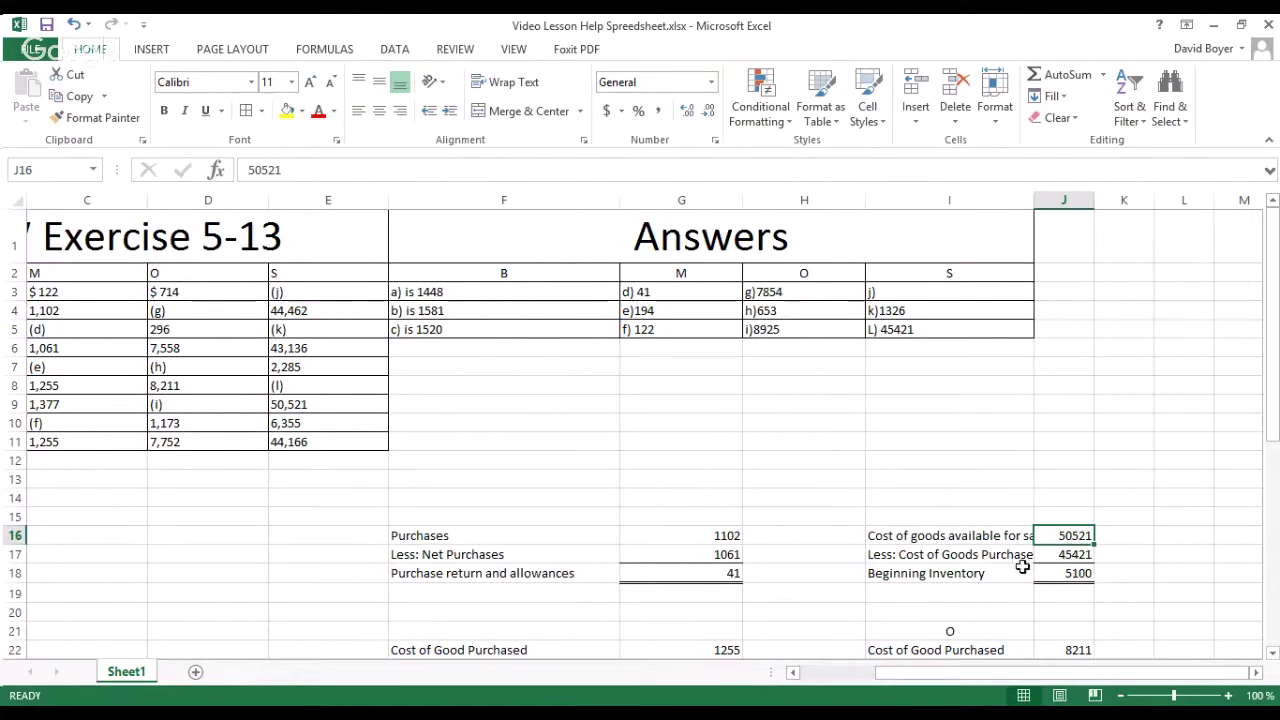
pyautogui.click(1070, 570)
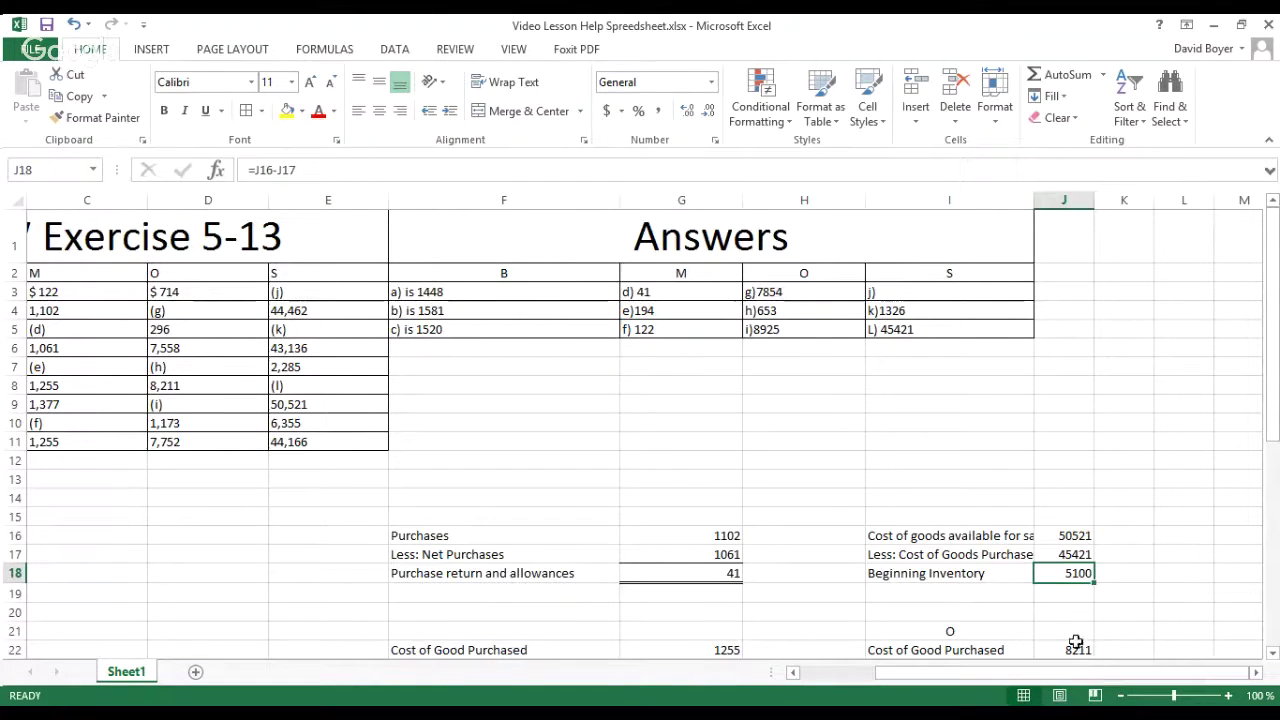
pyautogui.click(1058, 614)
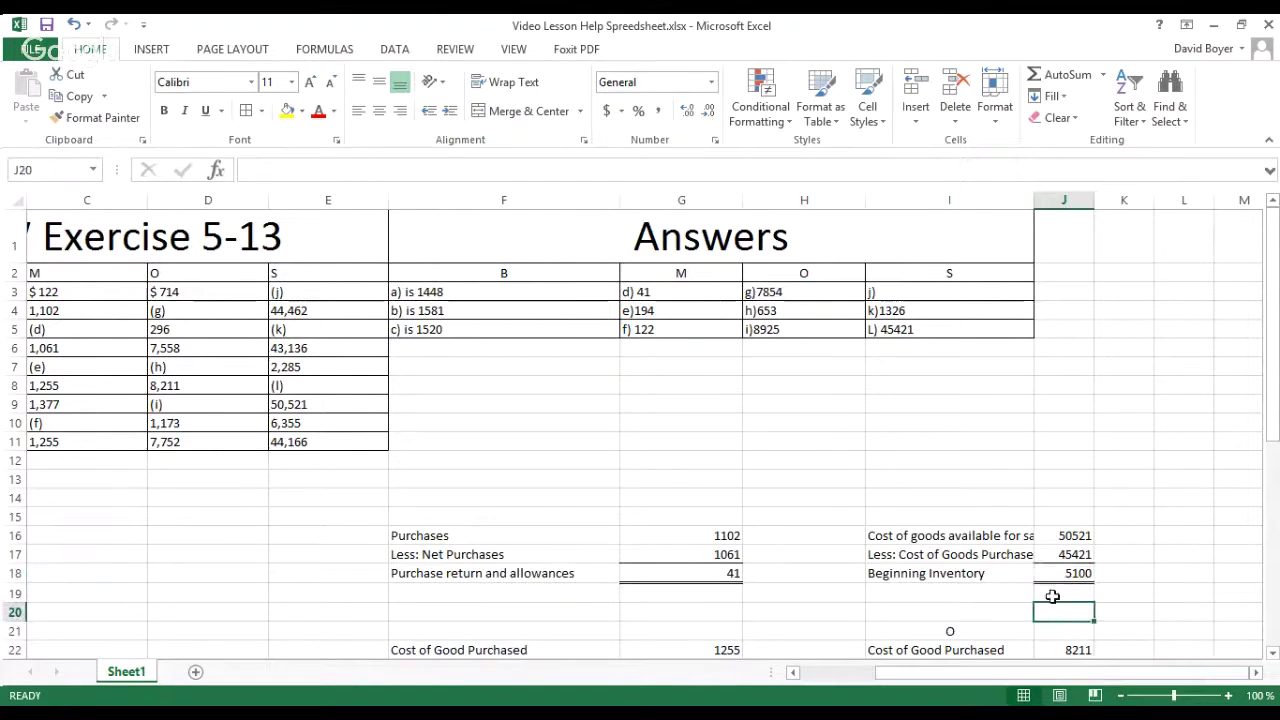
# Complete company S's answer (j) in I3 so that it reads j)5100
pyautogui.click(888, 299)
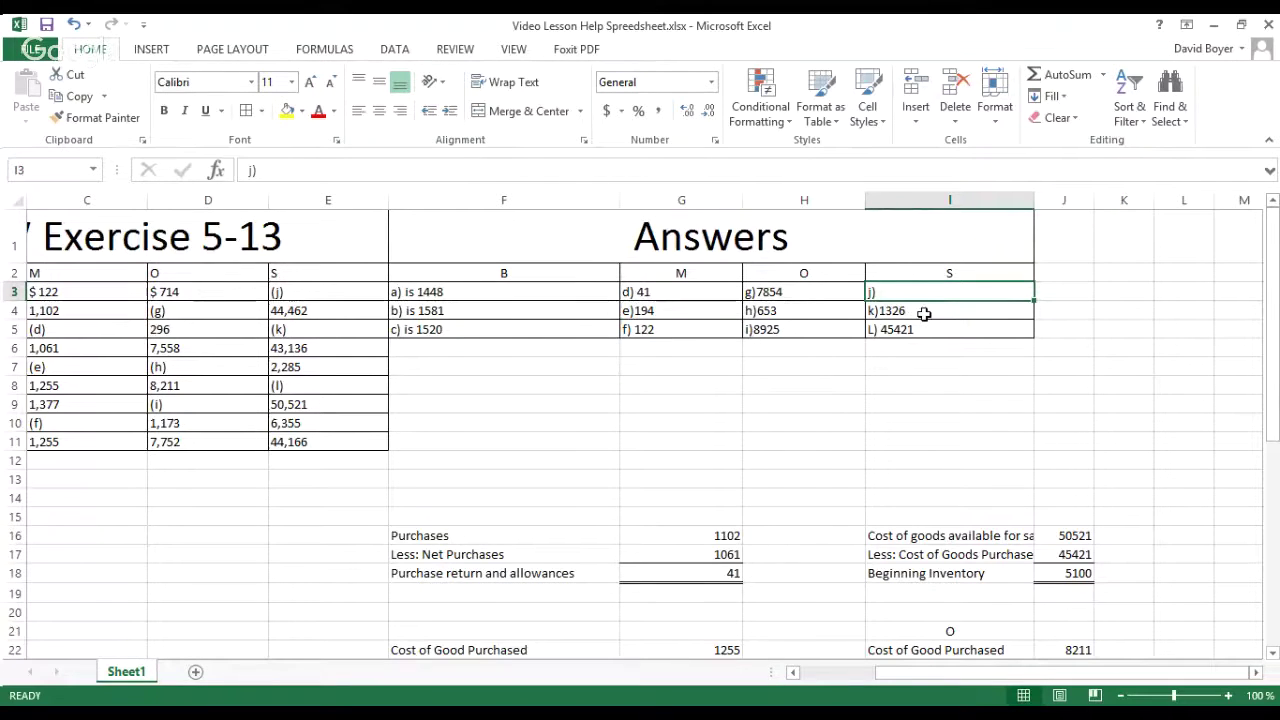
pyautogui.click(274, 176)
pyautogui.write('5100')
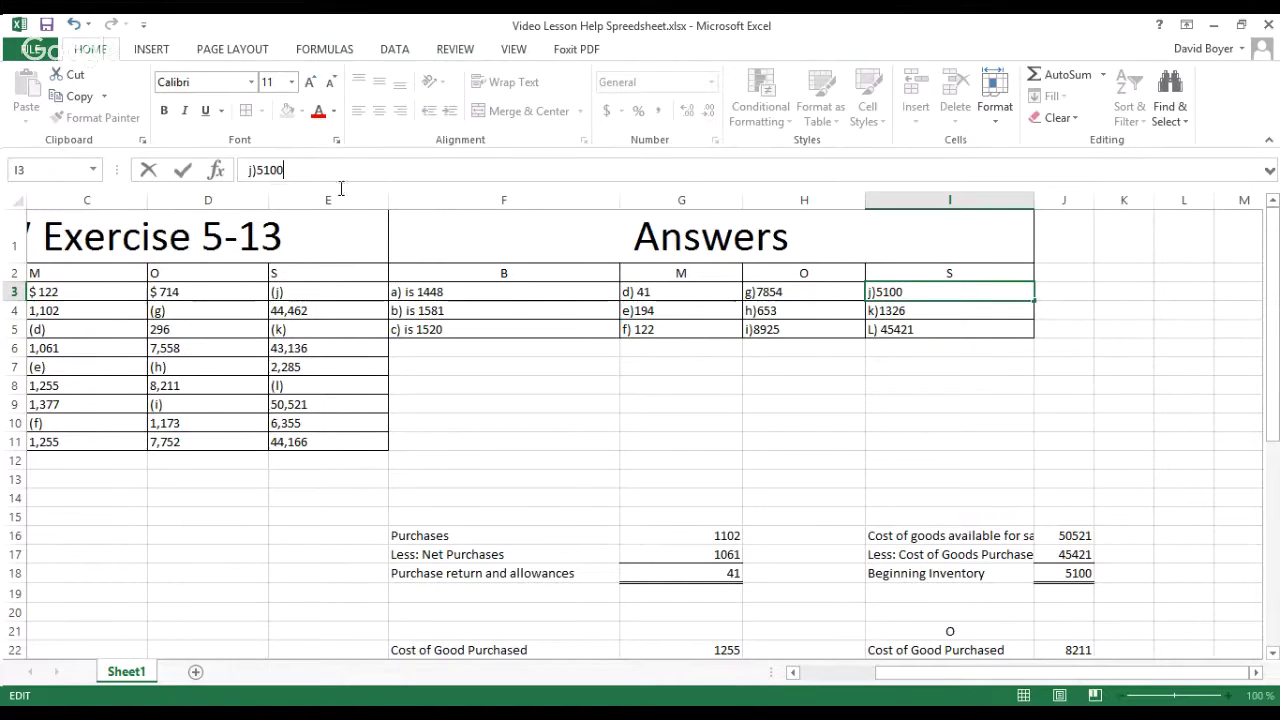
pyautogui.click(530, 368)
# Examine company S's unknown purchase returns and allowances (k) in E5, its row label in A5 and the purchases amount in E4
pyautogui.click(308, 339)
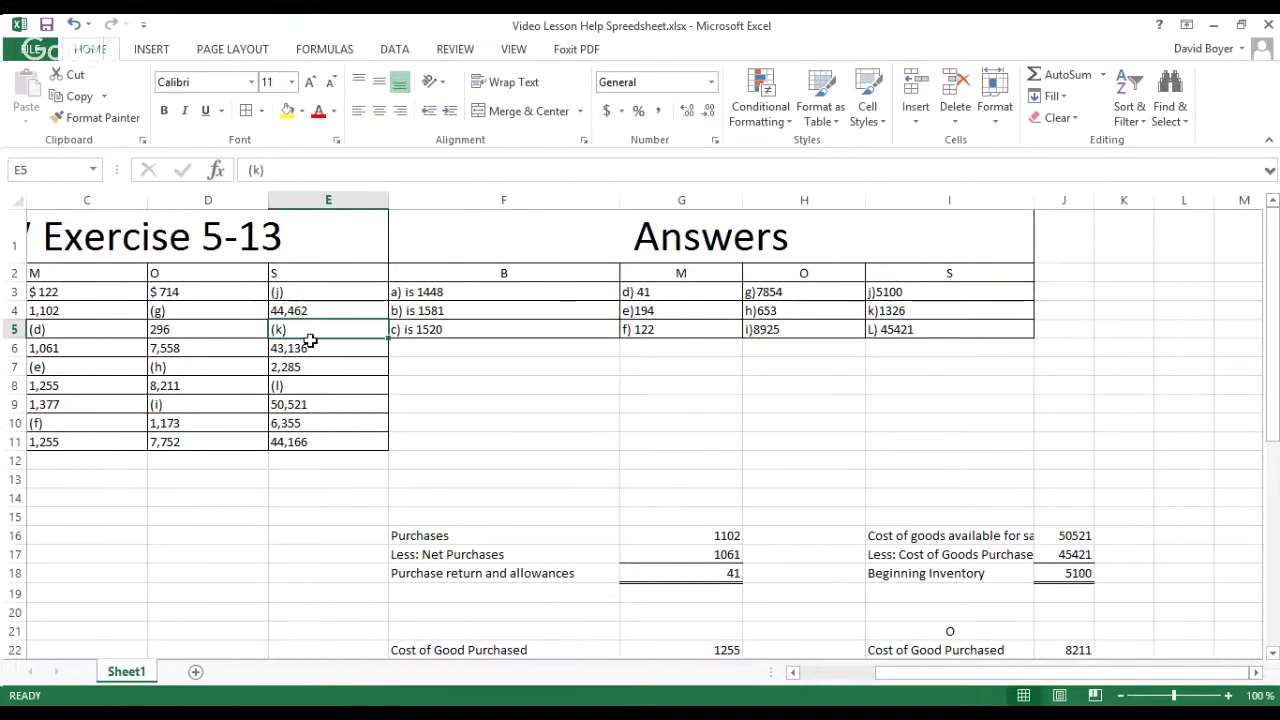
pyautogui.press('Left')
pyautogui.press('Left')
pyautogui.press('Left')
pyautogui.press('Left')
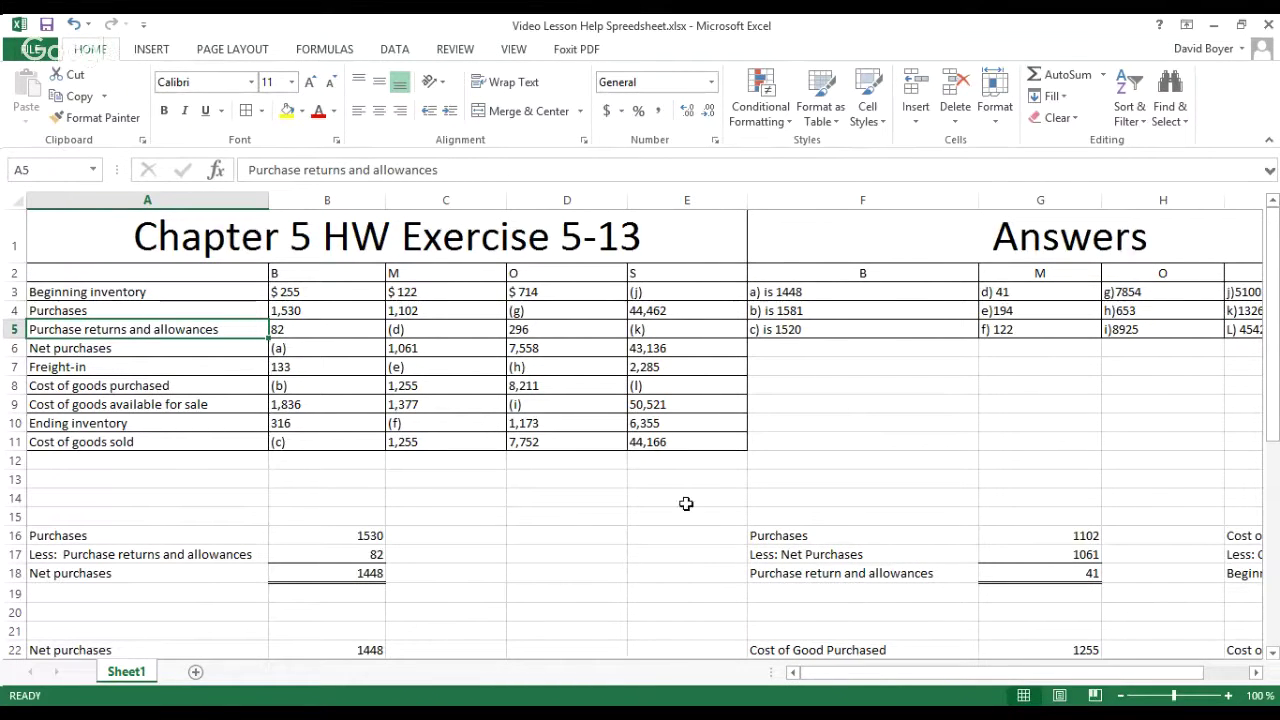
pyautogui.click(663, 337)
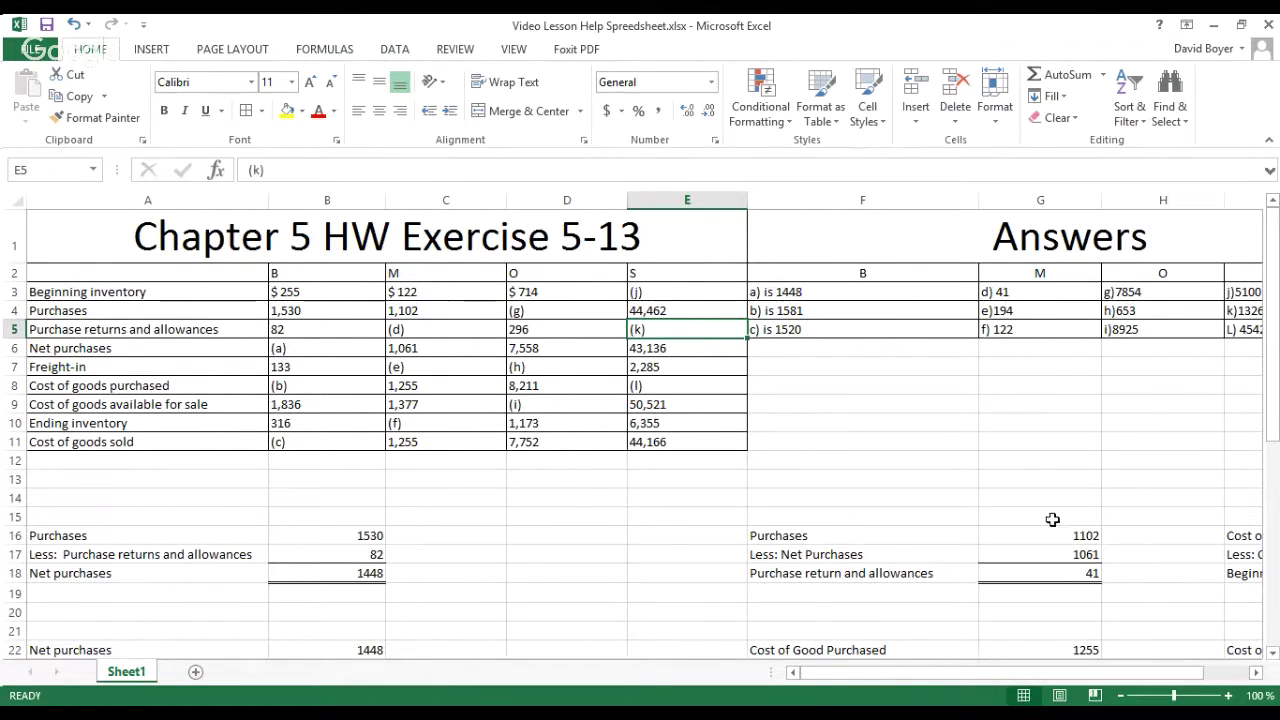
pyautogui.moveTo(1064, 677); pyautogui.dragTo(1143, 682)
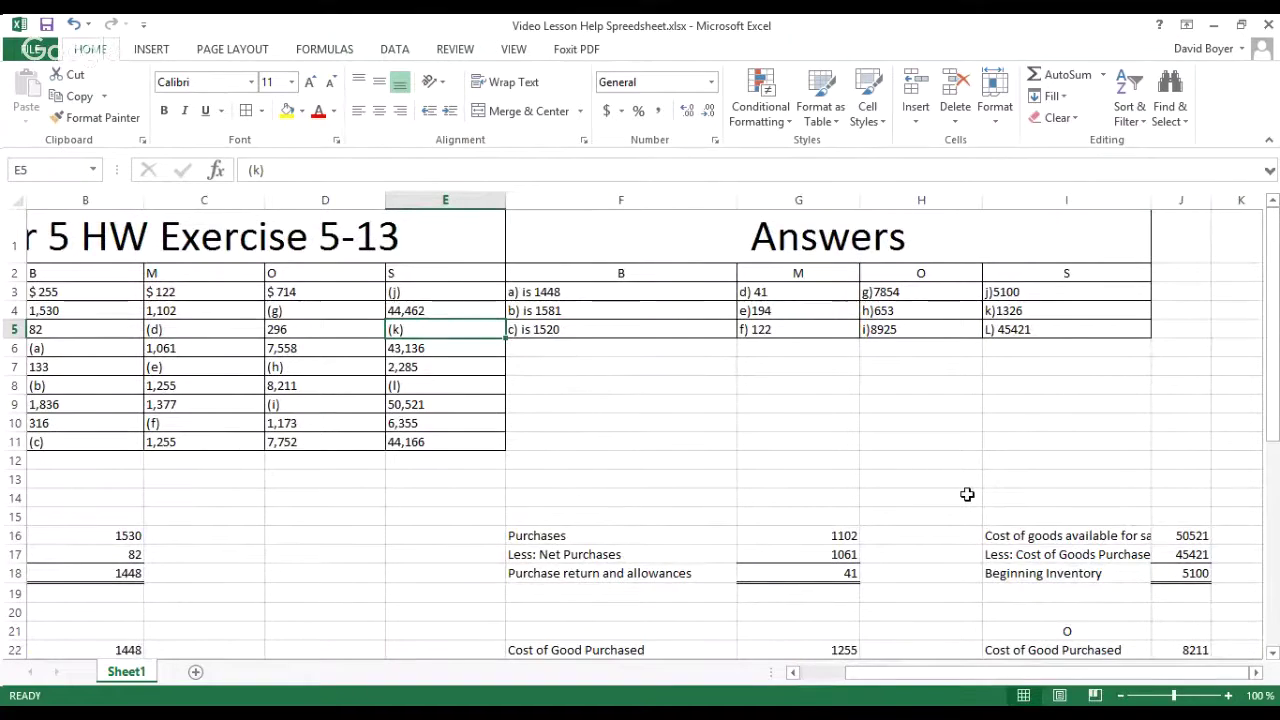
pyautogui.scroll(-1, 967, 494)
pyautogui.scroll(1, 967, 494)
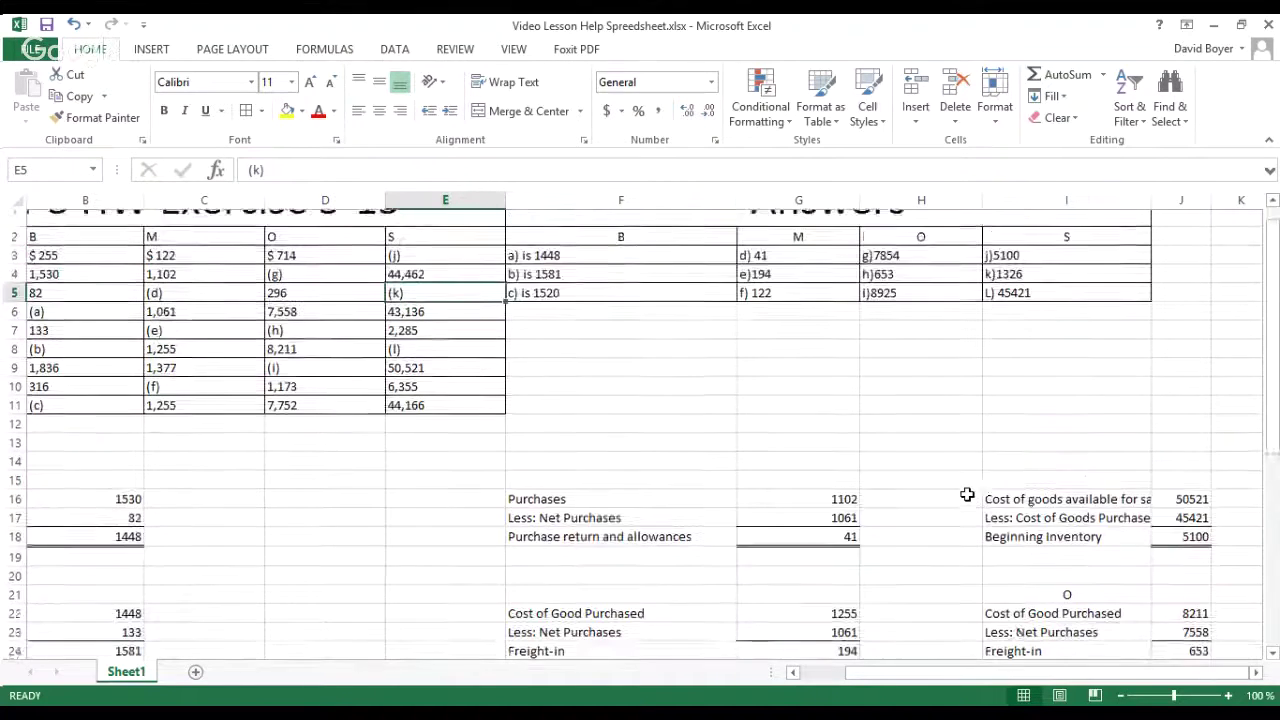
pyautogui.scroll(1, 967, 494)
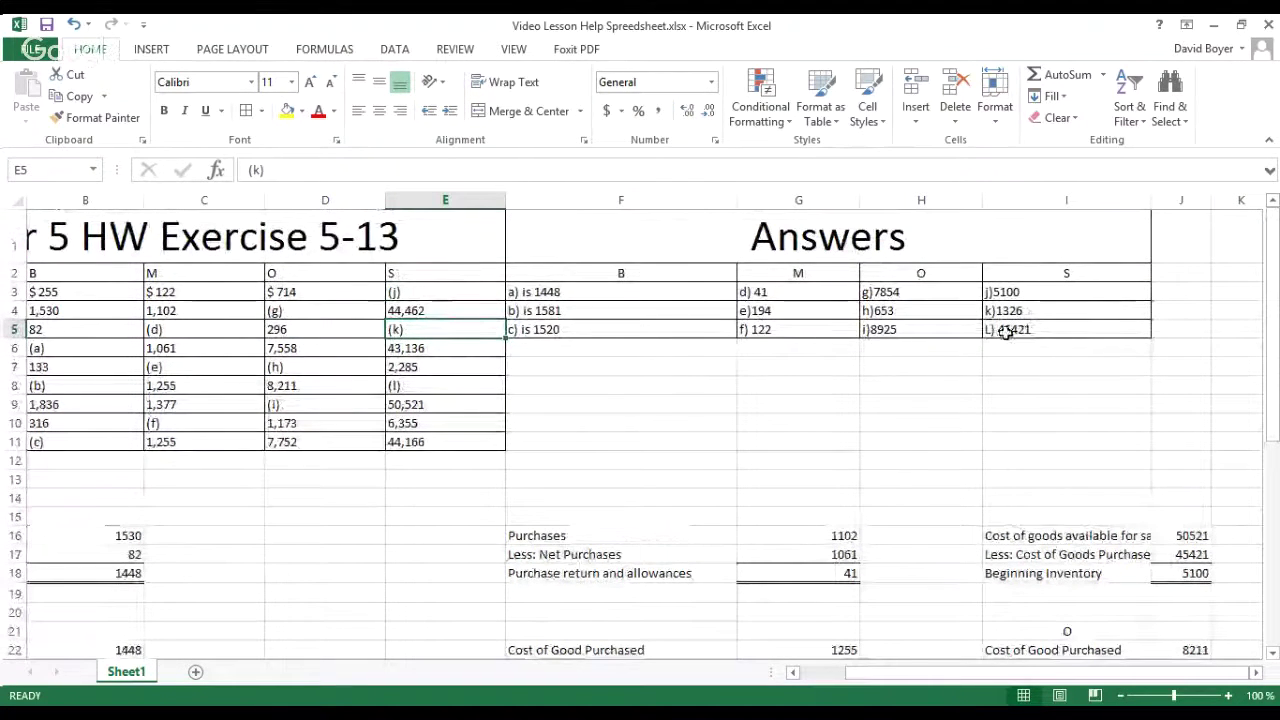
pyautogui.click(436, 318)
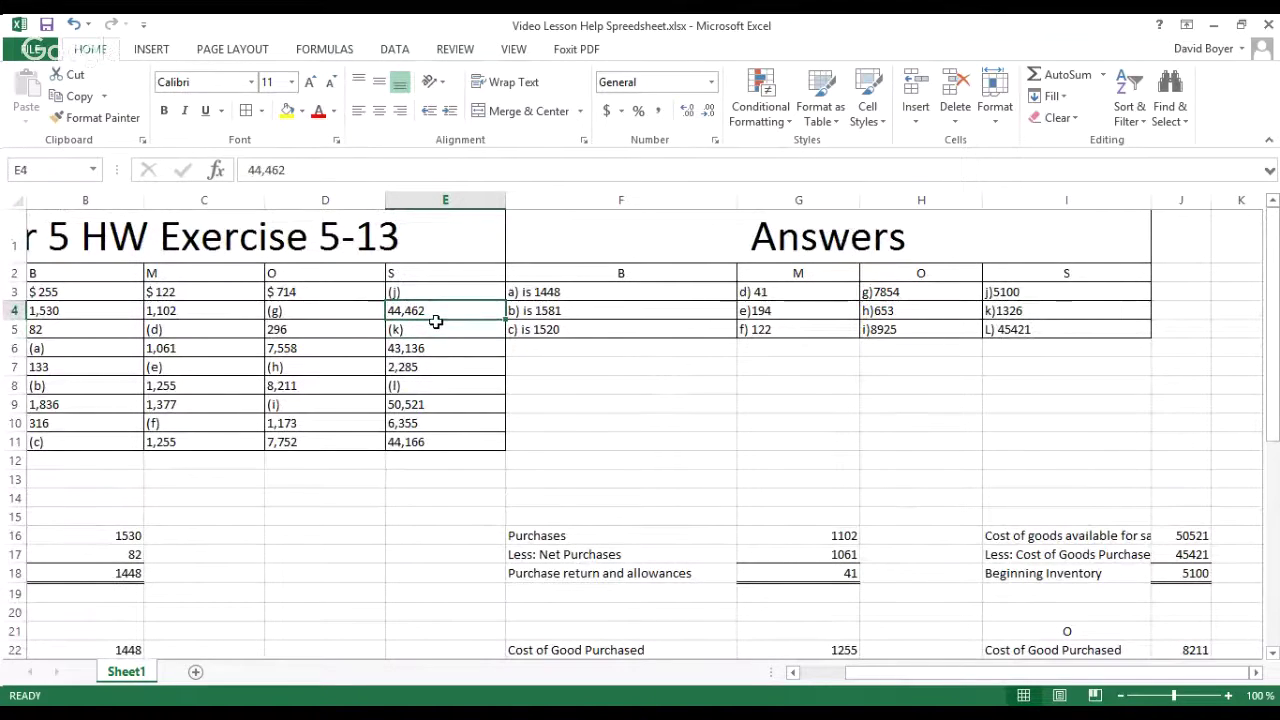
pyautogui.click(436, 336)
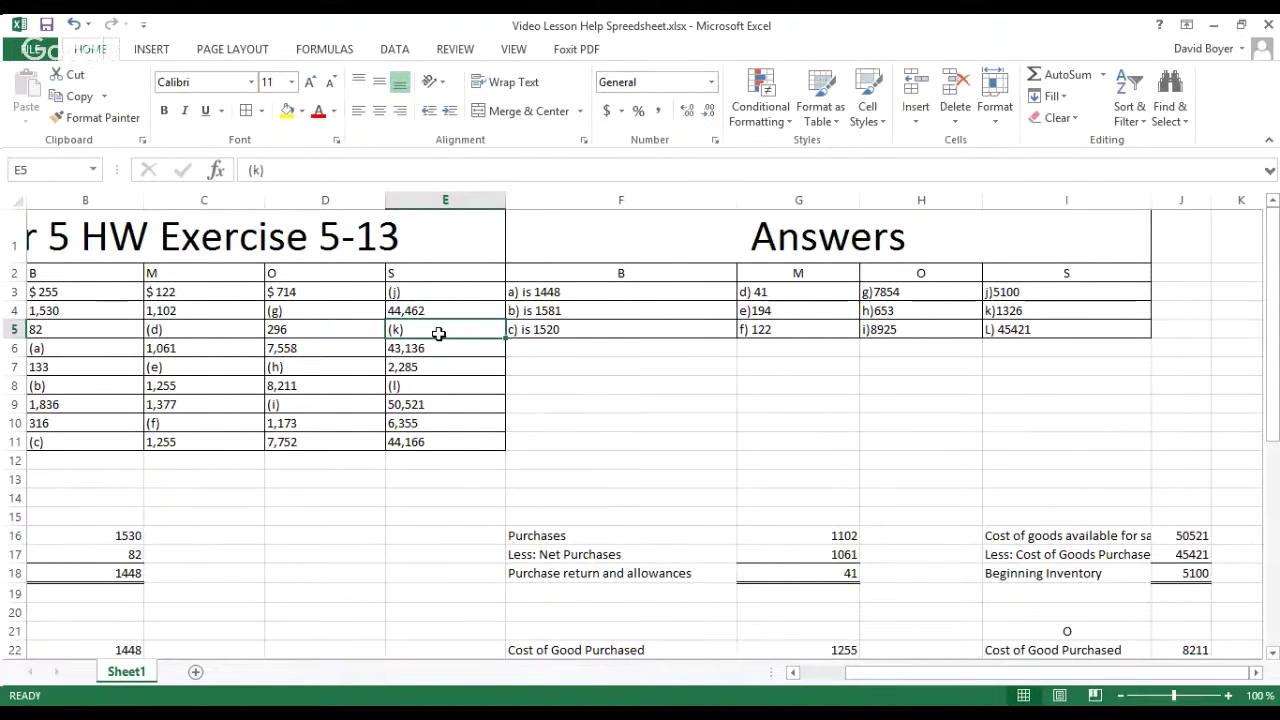